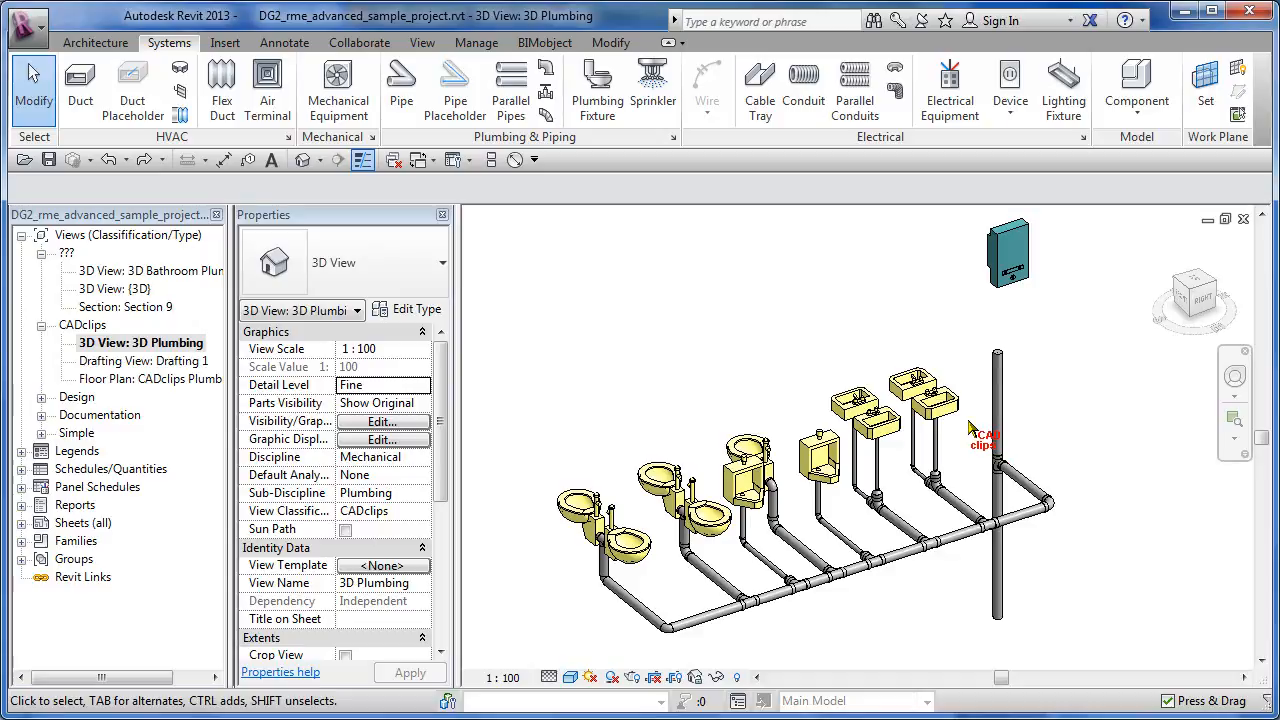
# Inspect the pipe connectors of the front wall-mounted lavatory nearest the vertical stack, then clear the selection
pyautogui.scroll(-1, 1046, 371)
pyautogui.moveTo(1046, 371); pyautogui.dragTo(1007, 378, button='middle')
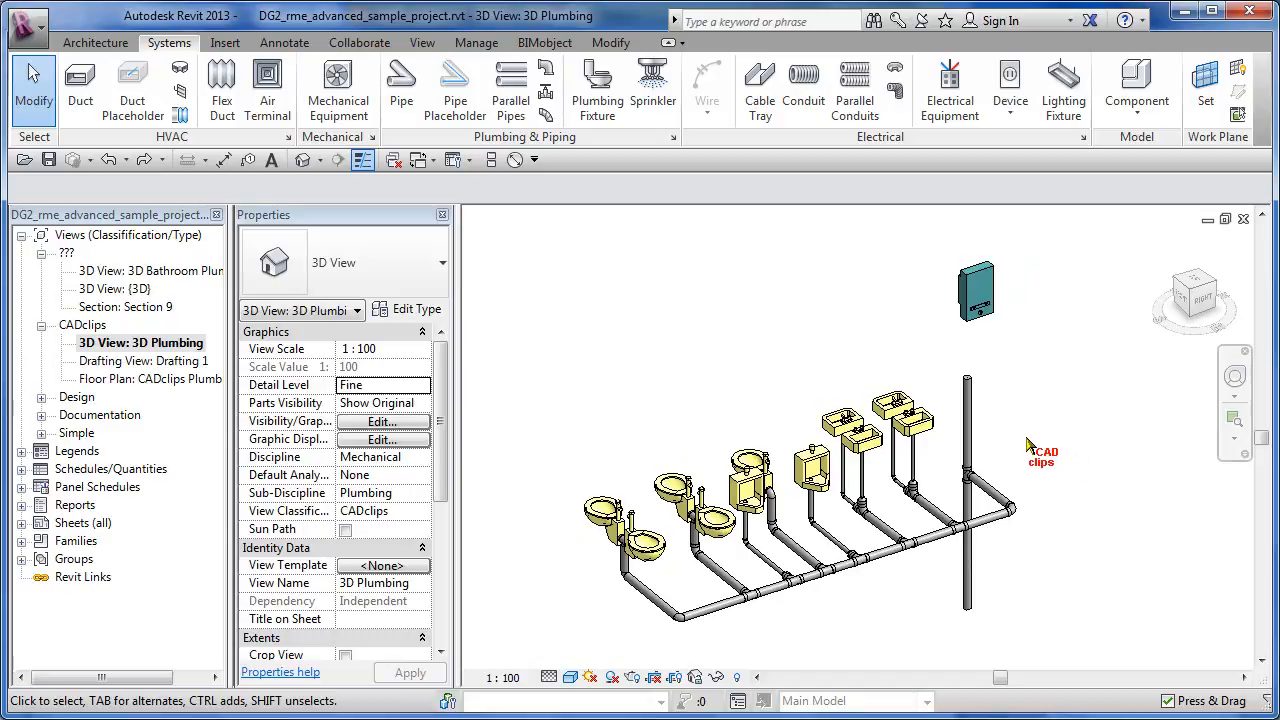
pyautogui.click(926, 426)
pyautogui.scroll(2, 928, 428)
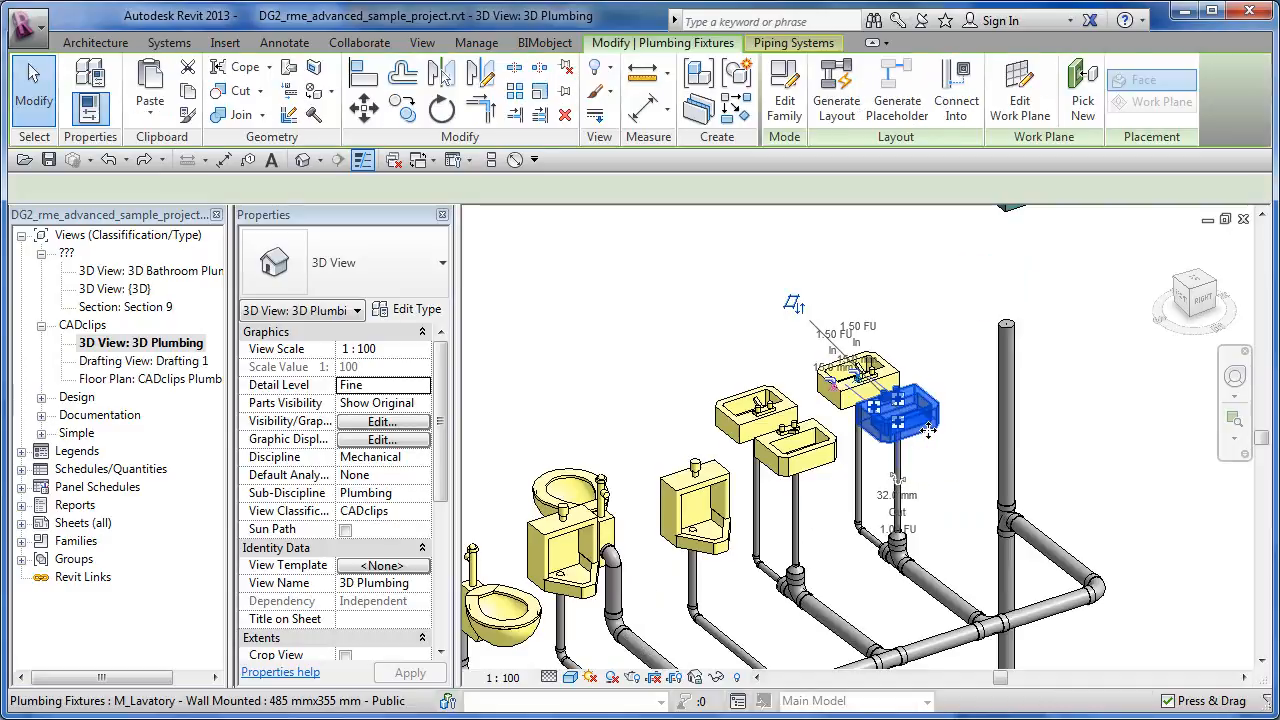
pyautogui.scroll(2, 938, 455)
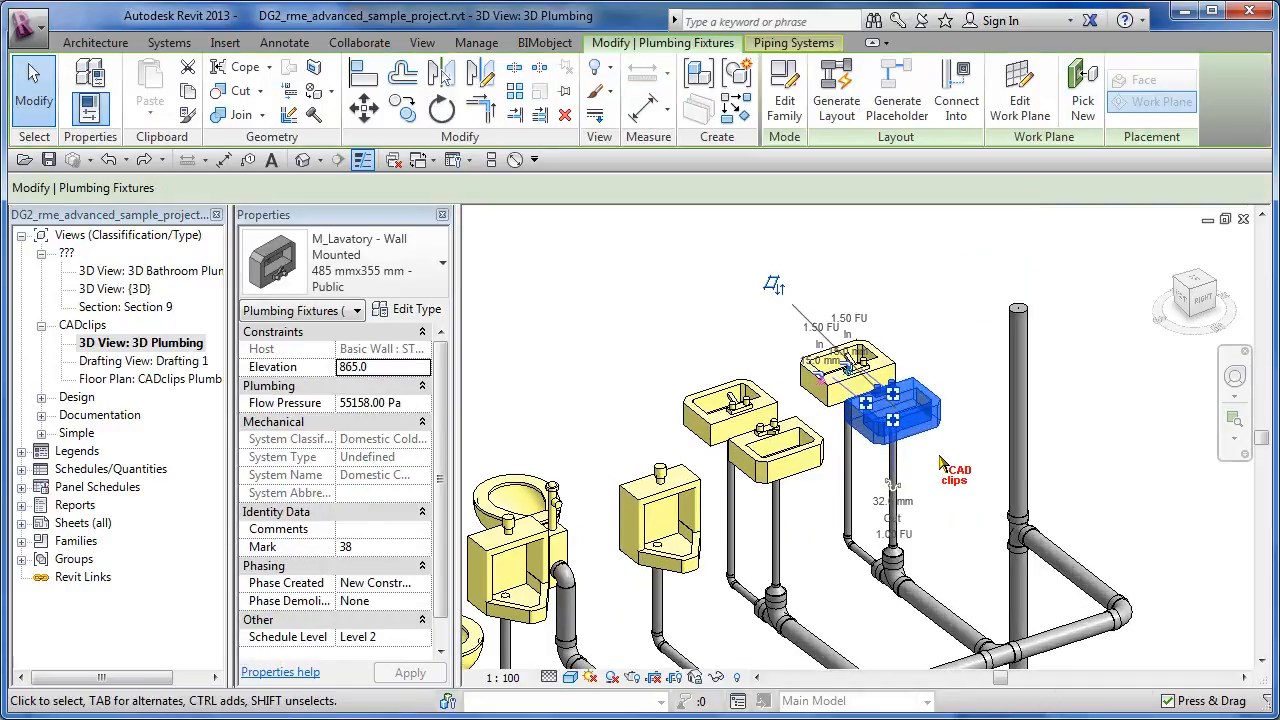
pyautogui.click(953, 515)
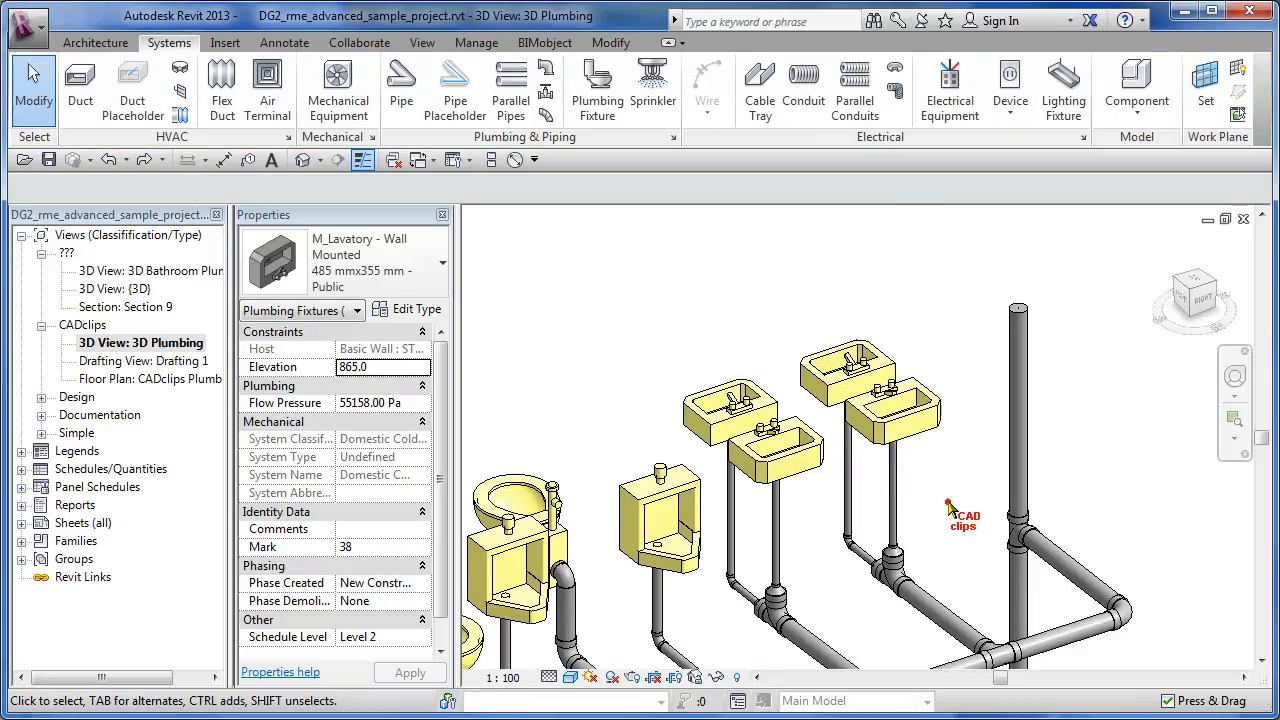
pyautogui.scroll(-3, 953, 515)
pyautogui.scroll(-2, 953, 510)
pyautogui.moveTo(954, 511); pyautogui.dragTo(946, 473, button='middle')
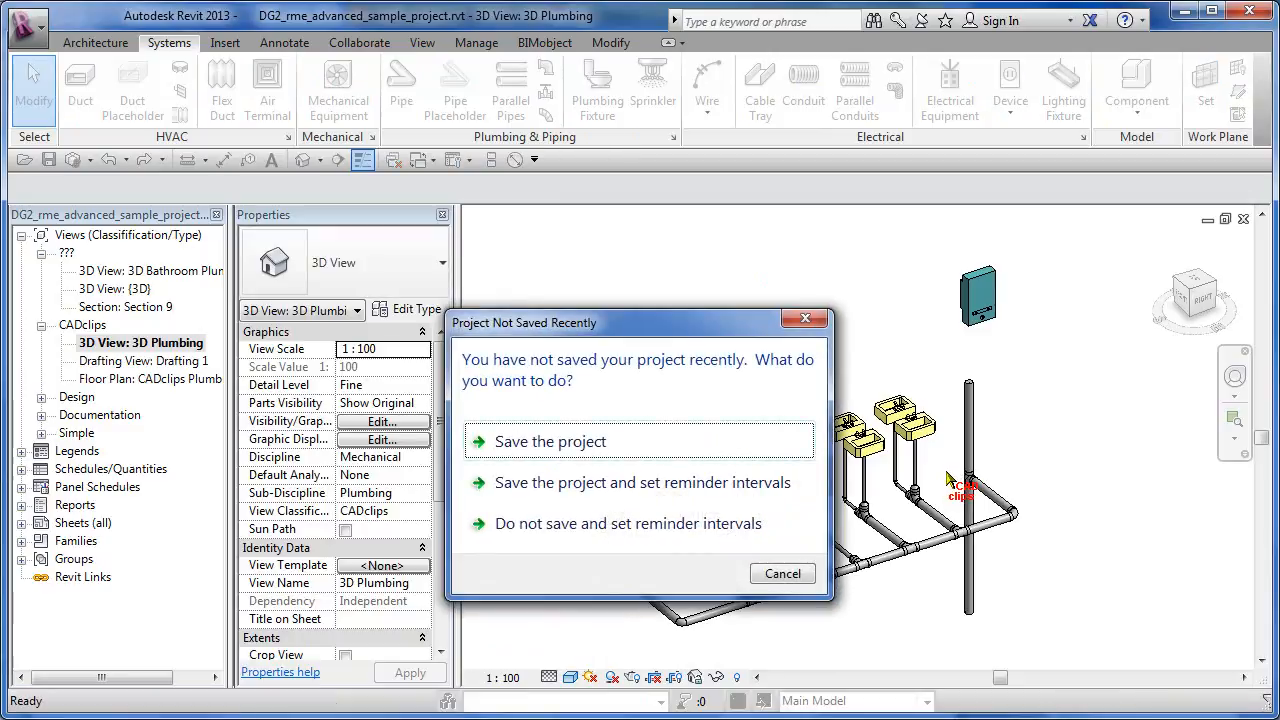
# Dismiss the save reminder without saving and display the System Browser, narrowed to leave more room for the 3D plumbing view
pyautogui.click(800, 575)
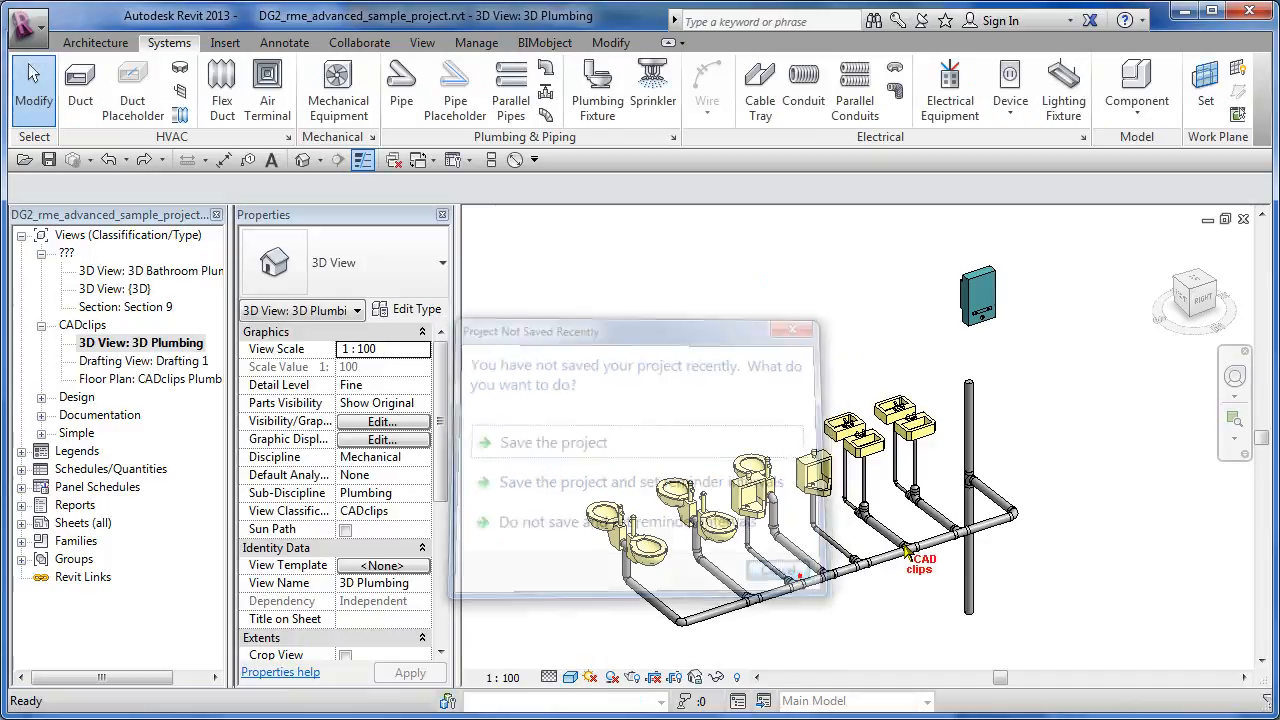
pyautogui.press('F9')
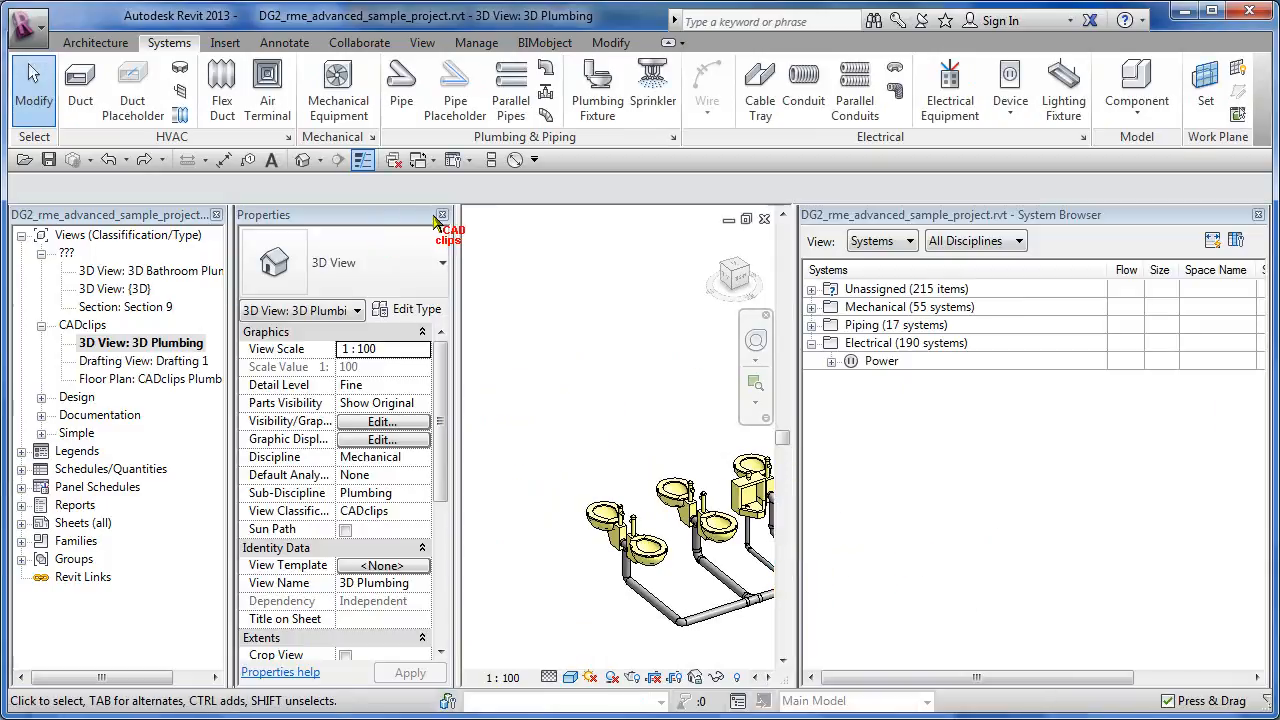
pyautogui.moveTo(796, 230); pyautogui.dragTo(975, 228)
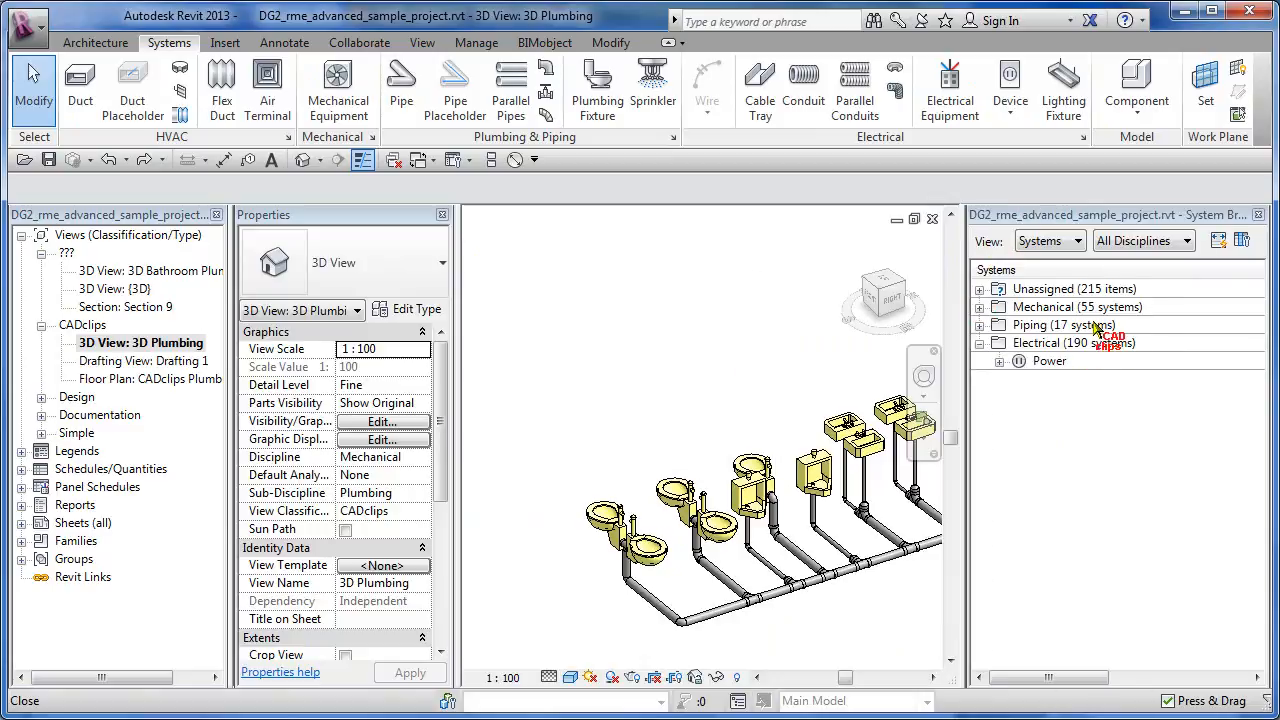
# Check the Systems and Zones view choices of the System Browser, keeping the Systems view
pyautogui.click(988, 342)
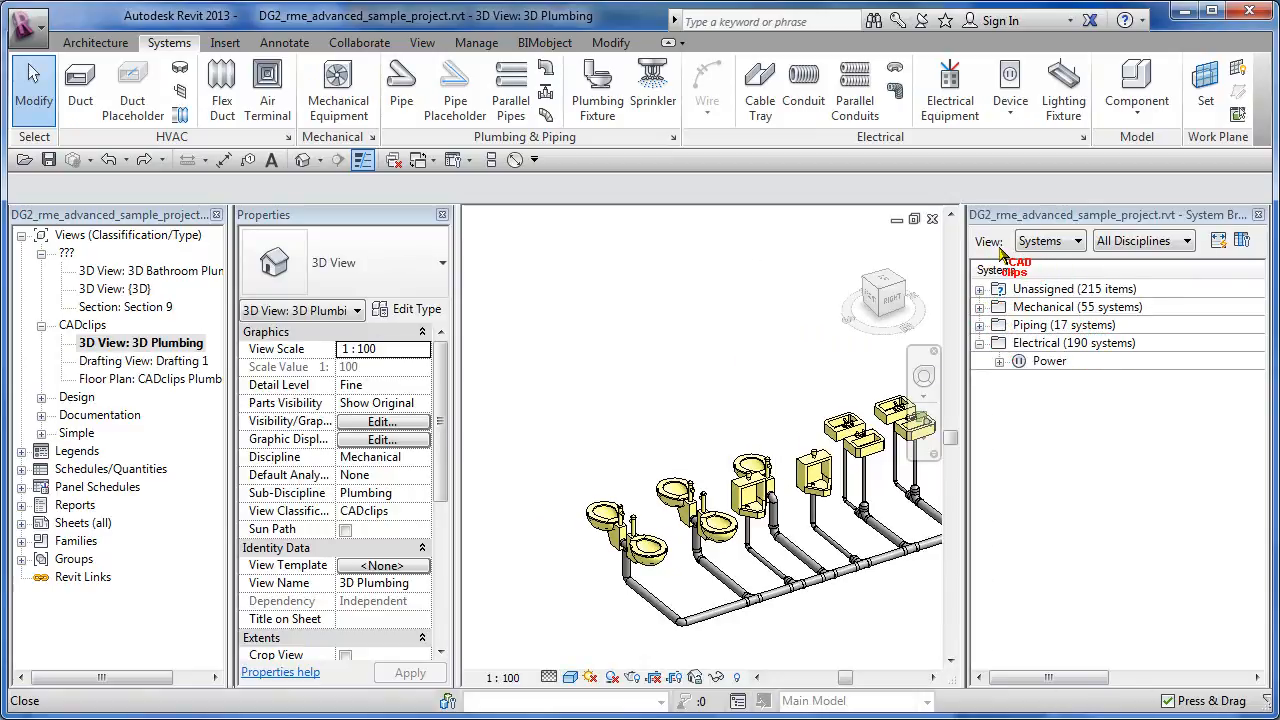
pyautogui.click(1081, 246)
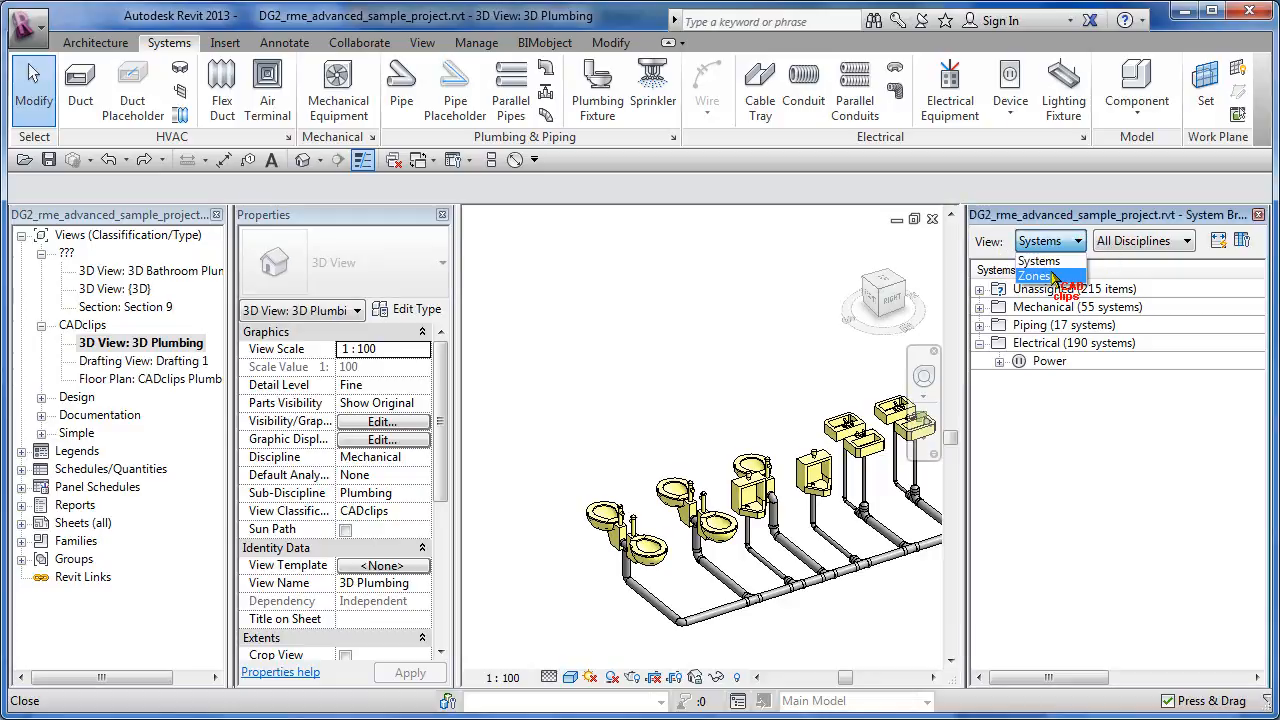
pyautogui.click(994, 249)
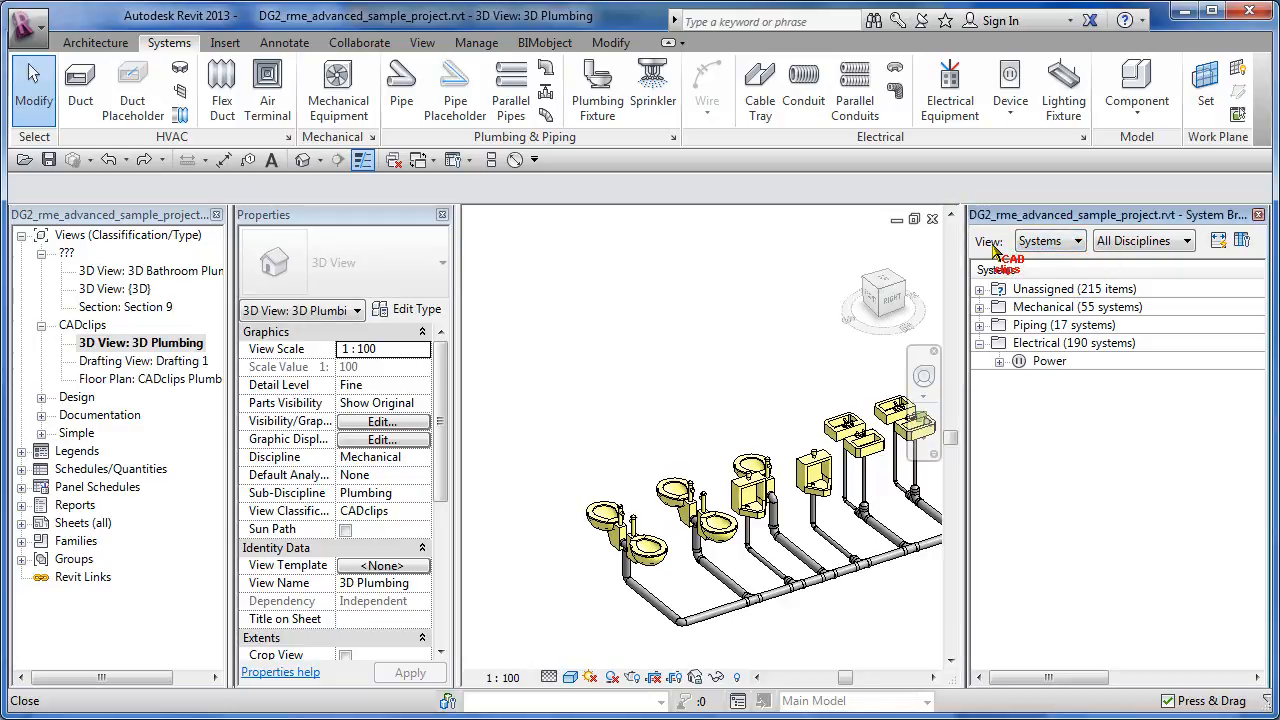
pyautogui.click(1121, 294)
pyautogui.click(797, 385)
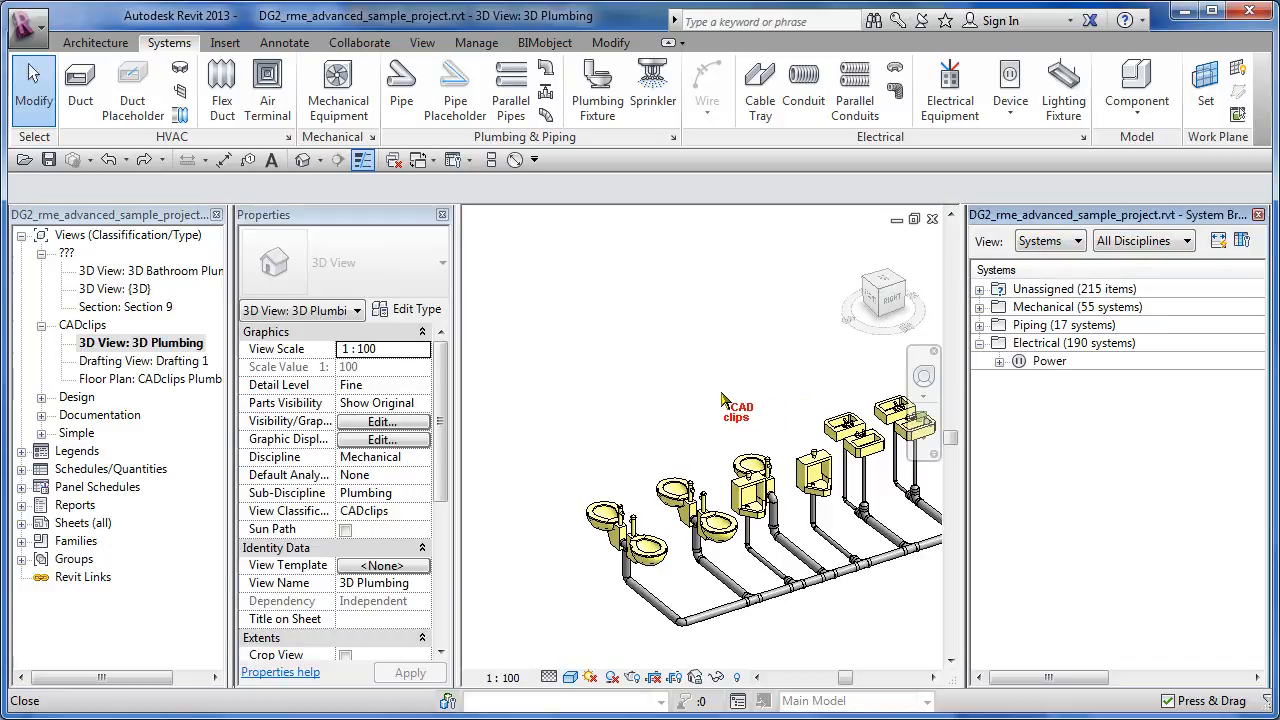
pyautogui.scroll(-2, 709, 395)
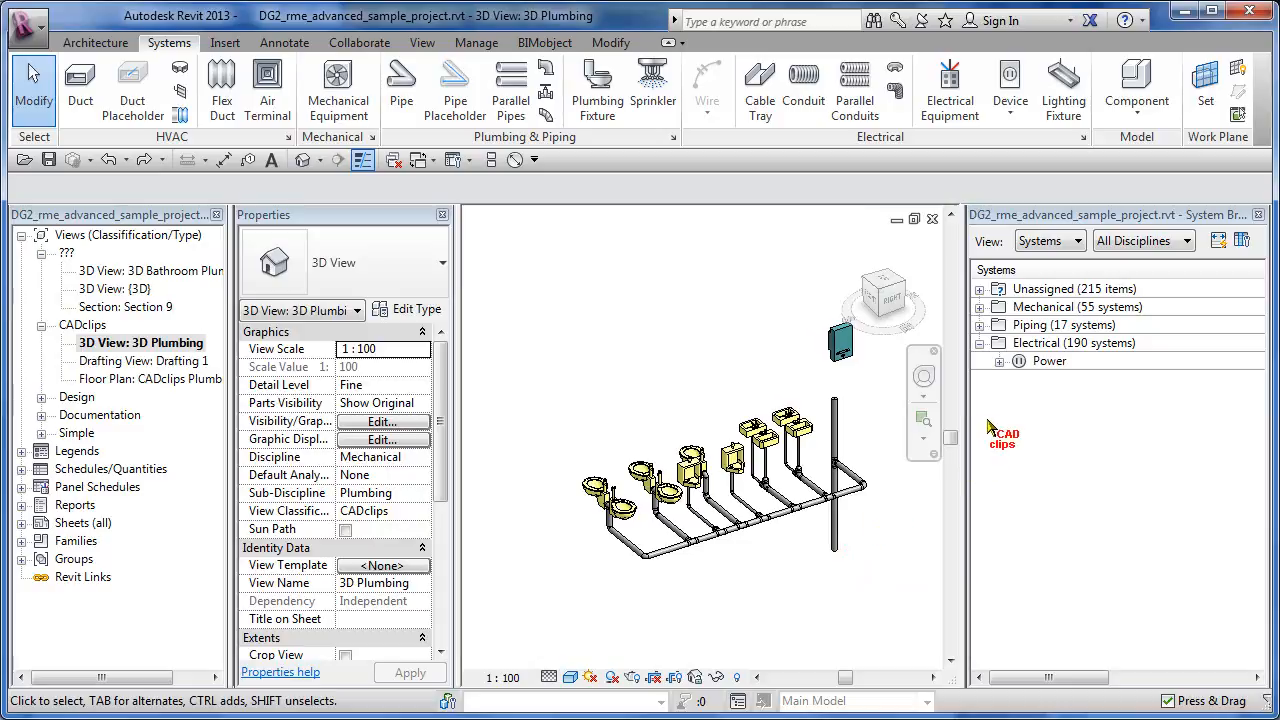
# Review the Unassigned, Mechanical, Piping and Electrical categories in the System Browser
pyautogui.click(1115, 290)
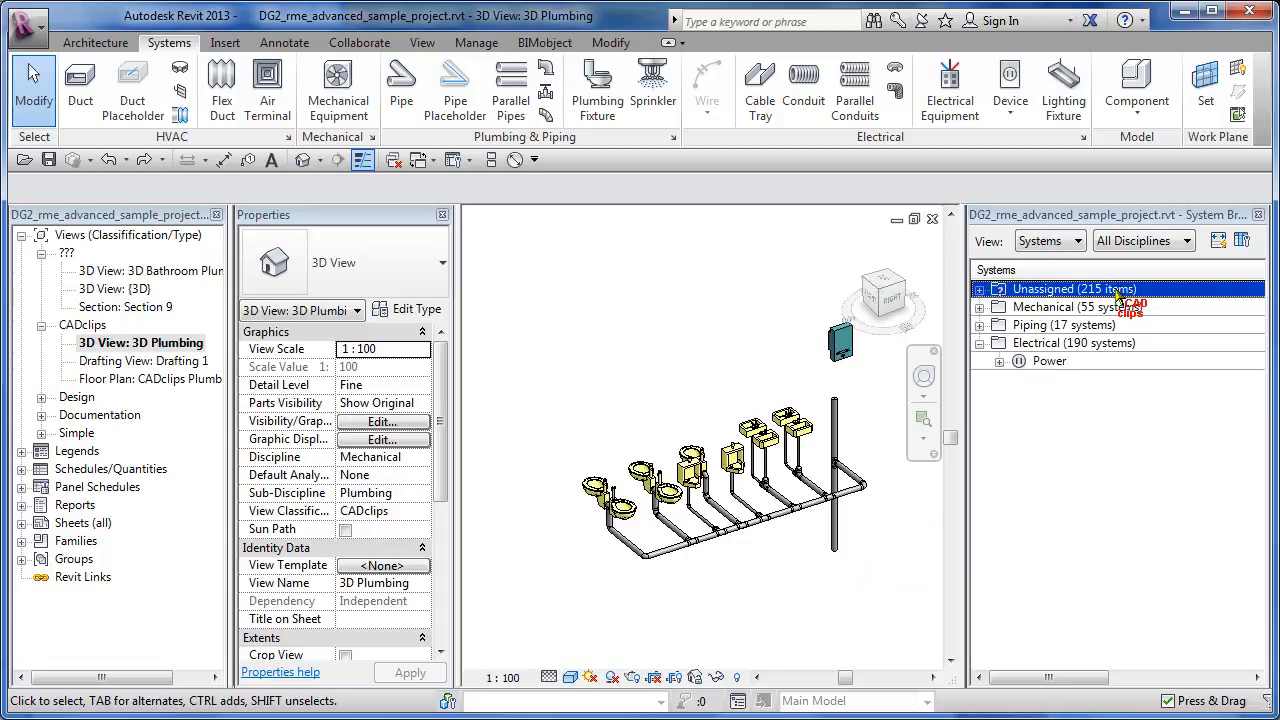
pyautogui.click(1066, 308)
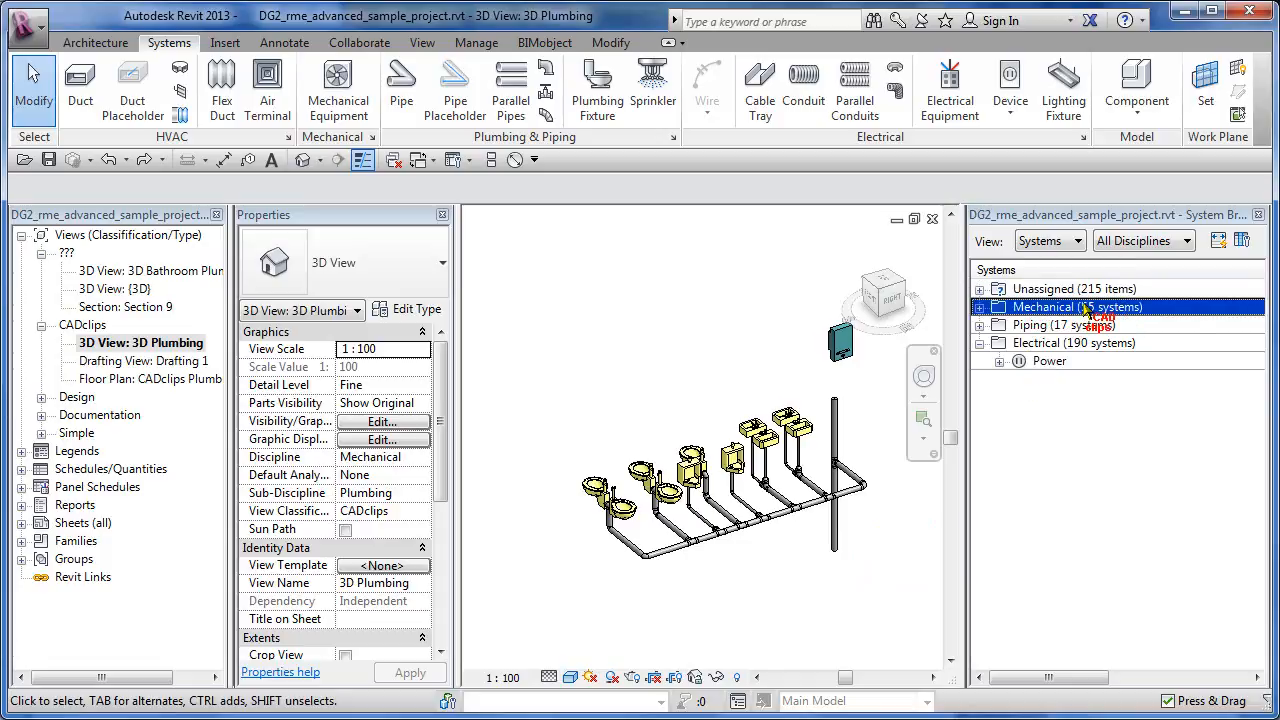
pyautogui.click(1083, 327)
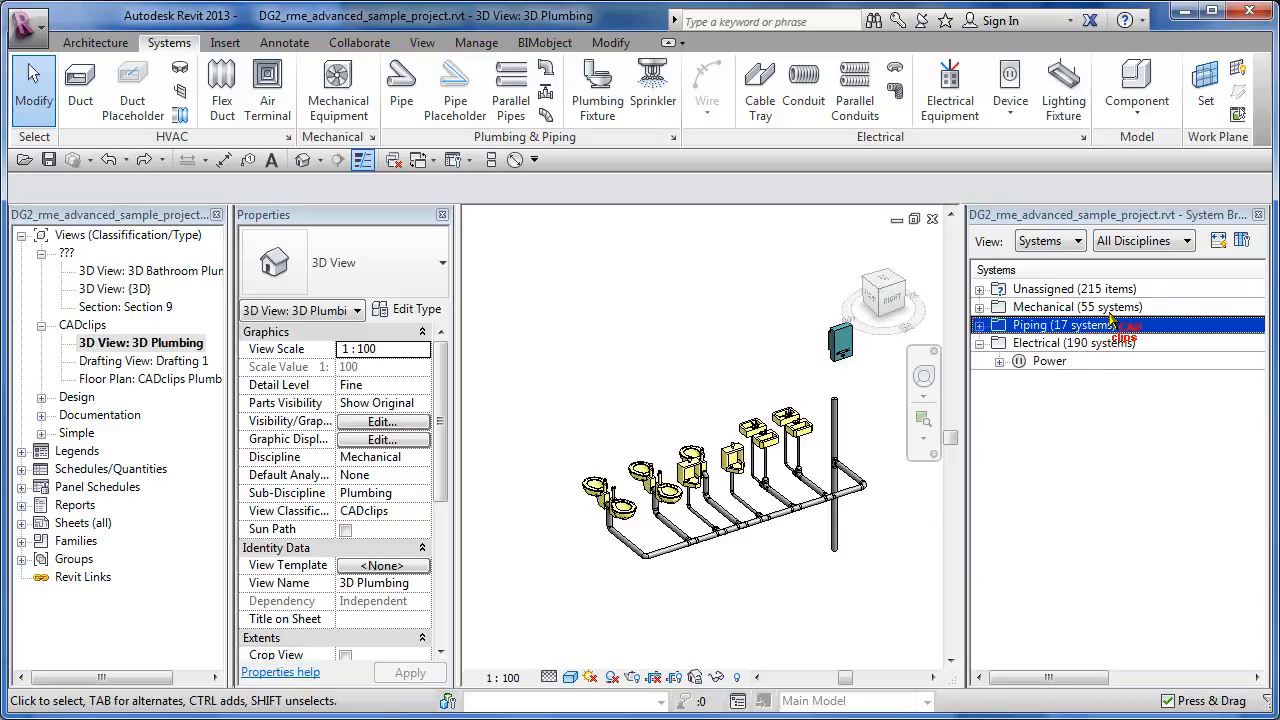
pyautogui.press('Up')
pyautogui.click(1103, 344)
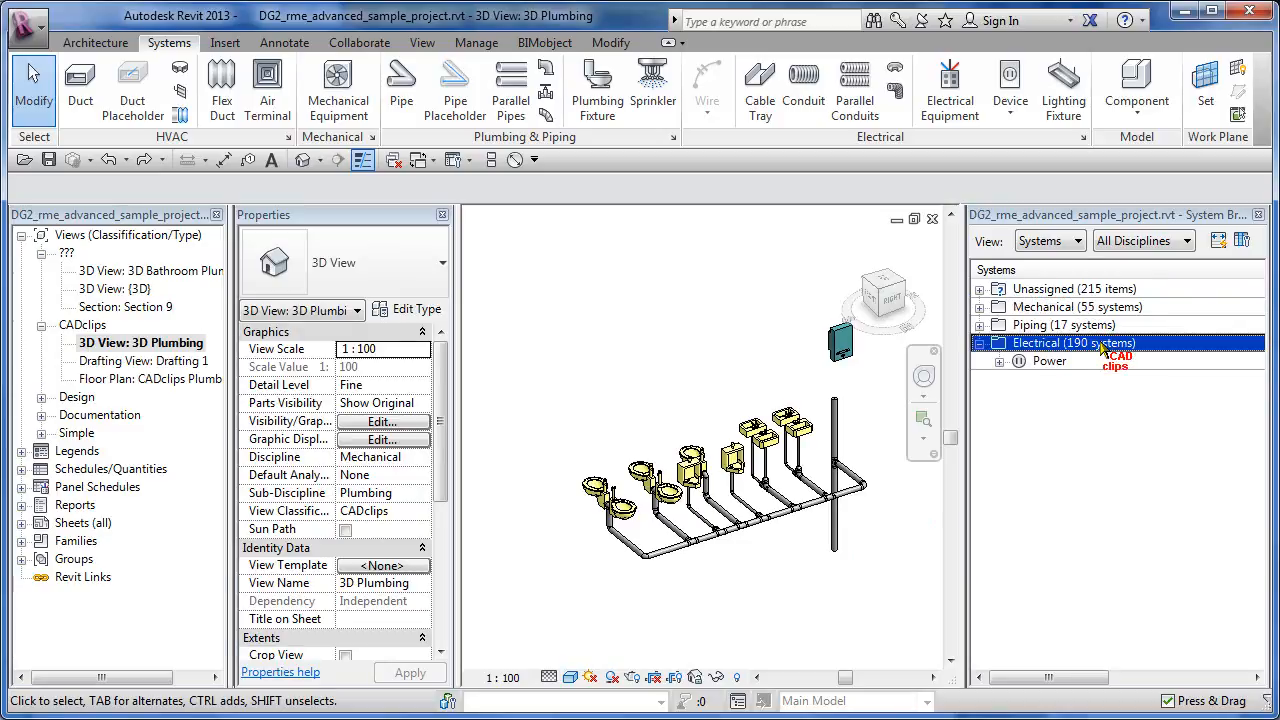
# Collapse the Electrical category and expand the Piping category in the System Browser
pyautogui.click(981, 344)
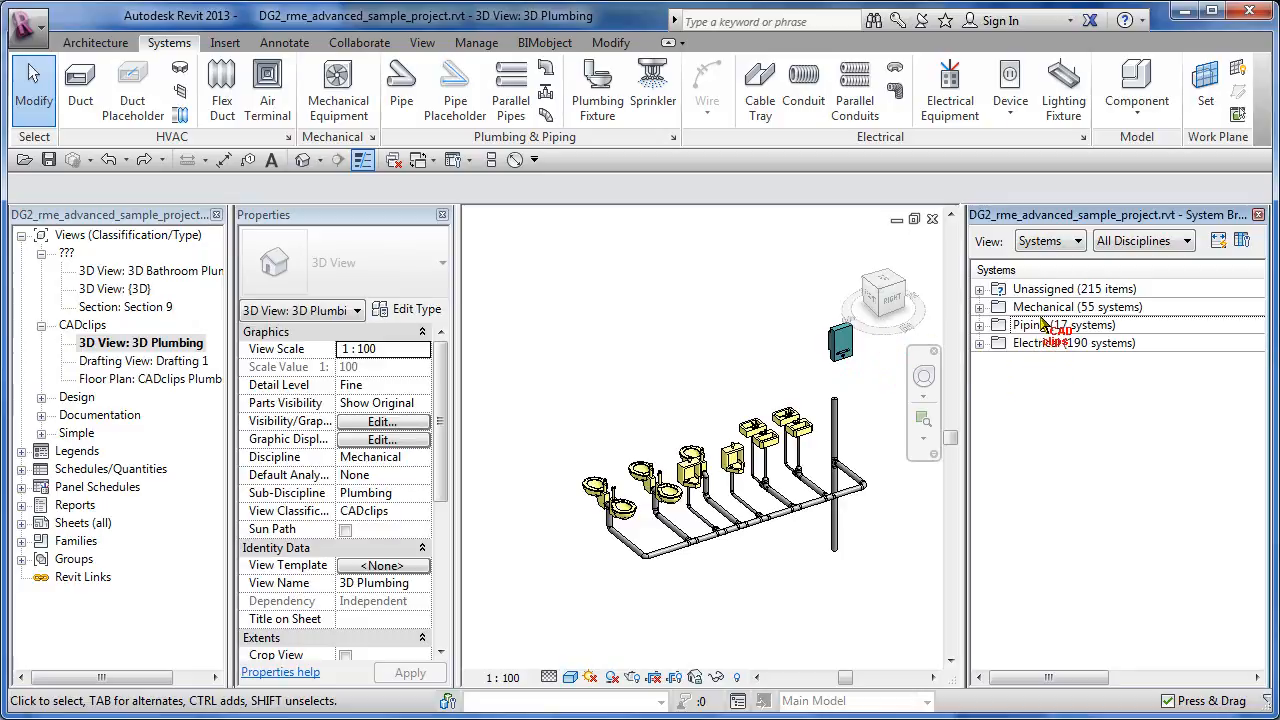
pyautogui.click(1036, 345)
pyautogui.click(858, 427)
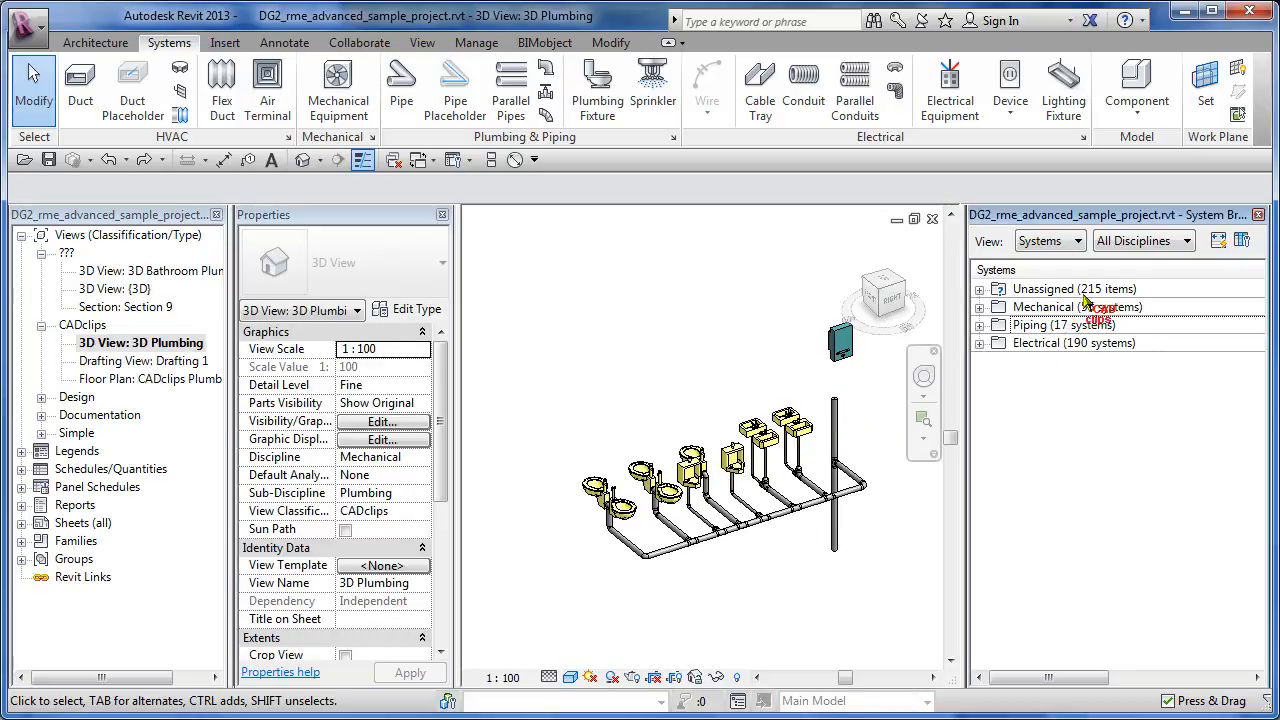
pyautogui.click(1055, 346)
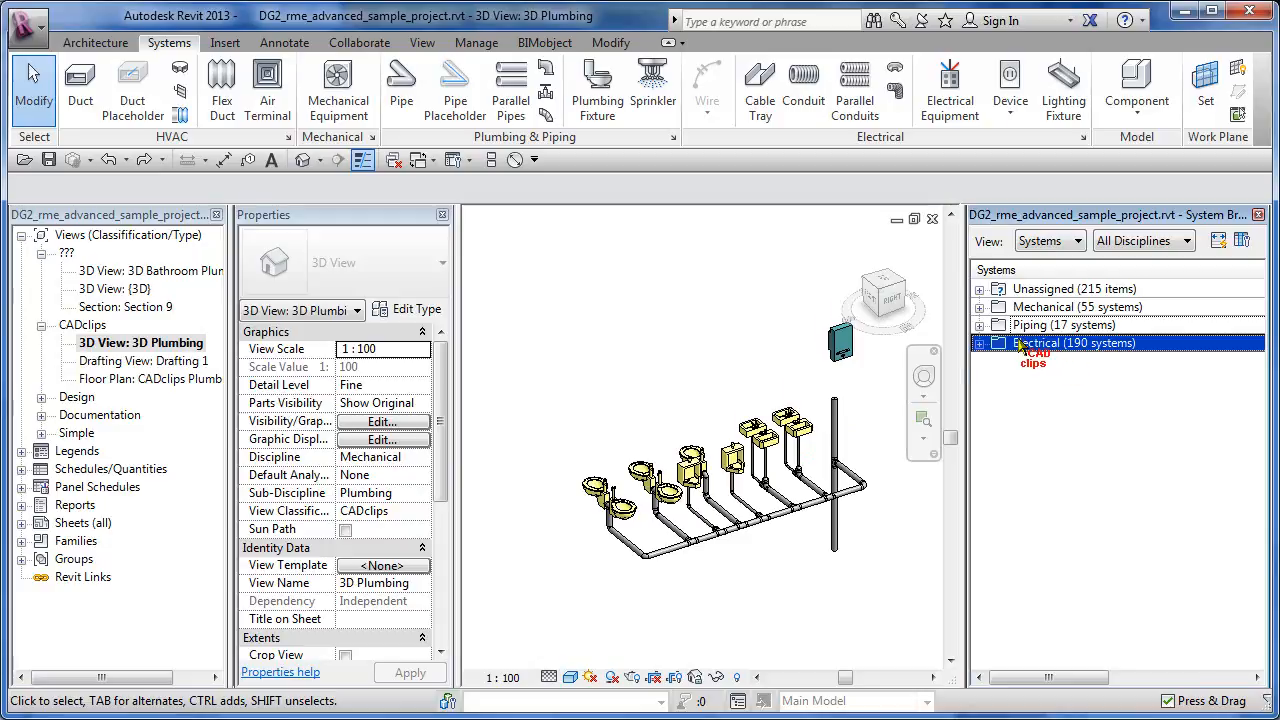
pyautogui.click(940, 395)
pyautogui.click(980, 309)
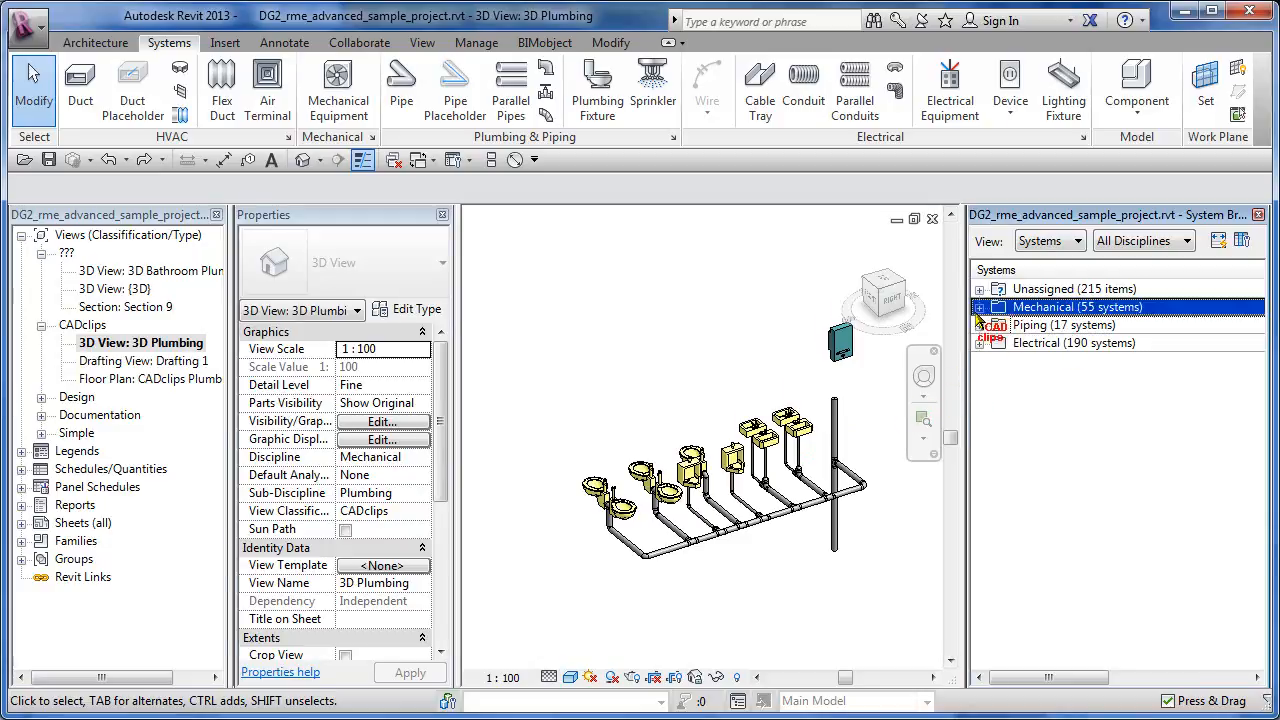
pyautogui.doubleClick(980, 326)
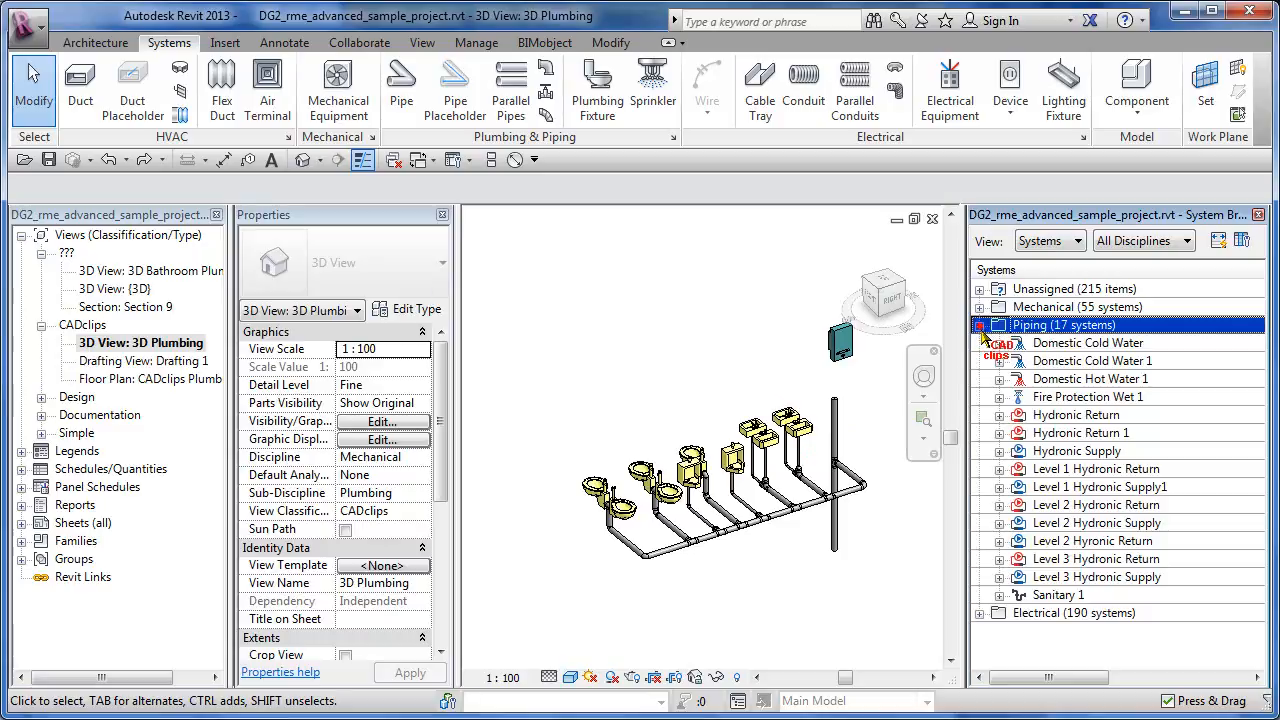
# Look through the listed piping systems, including the domestic water, fire protection, hydronic and Sanitary 1 entries
pyautogui.click(1115, 361)
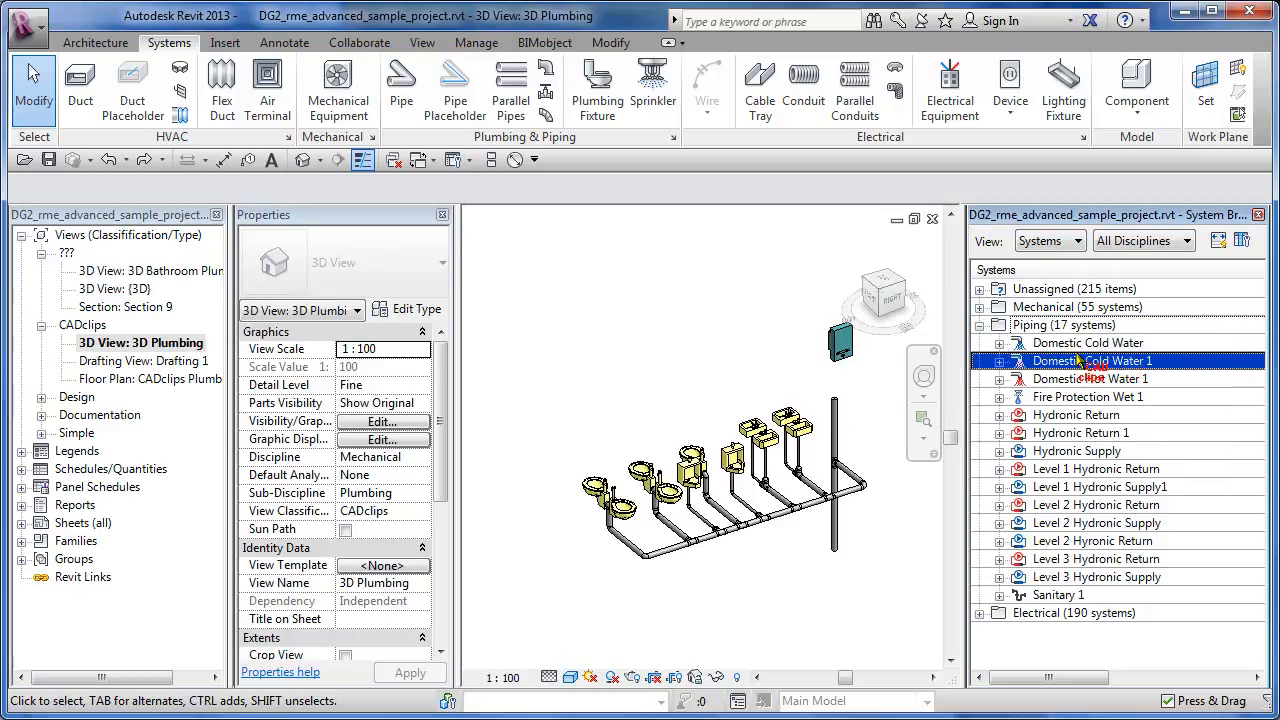
pyautogui.click(1077, 351)
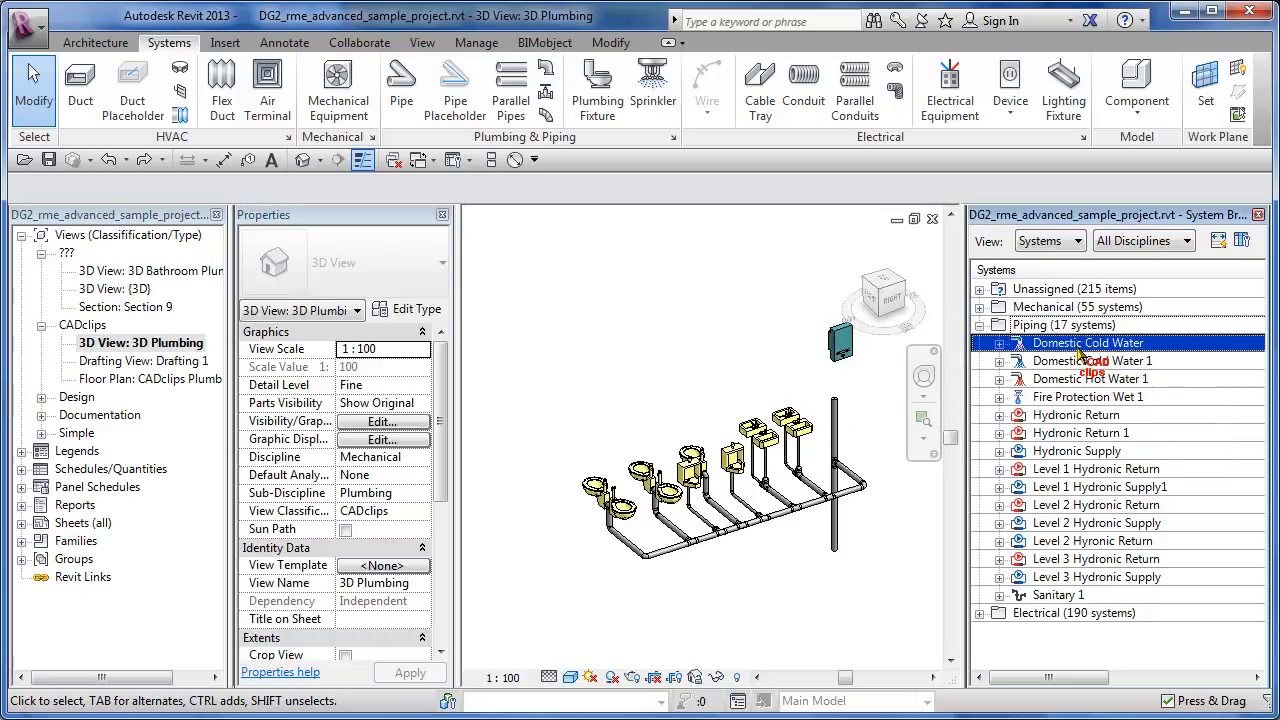
pyautogui.click(1078, 363)
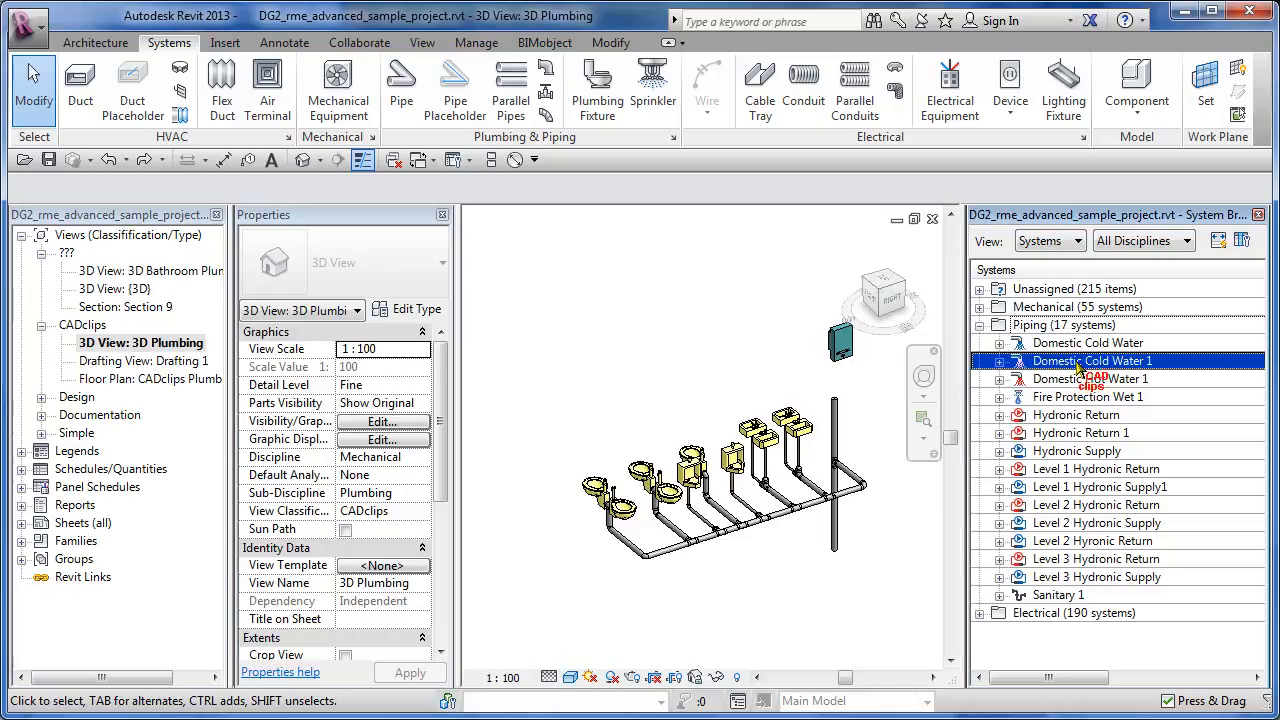
pyautogui.click(1077, 381)
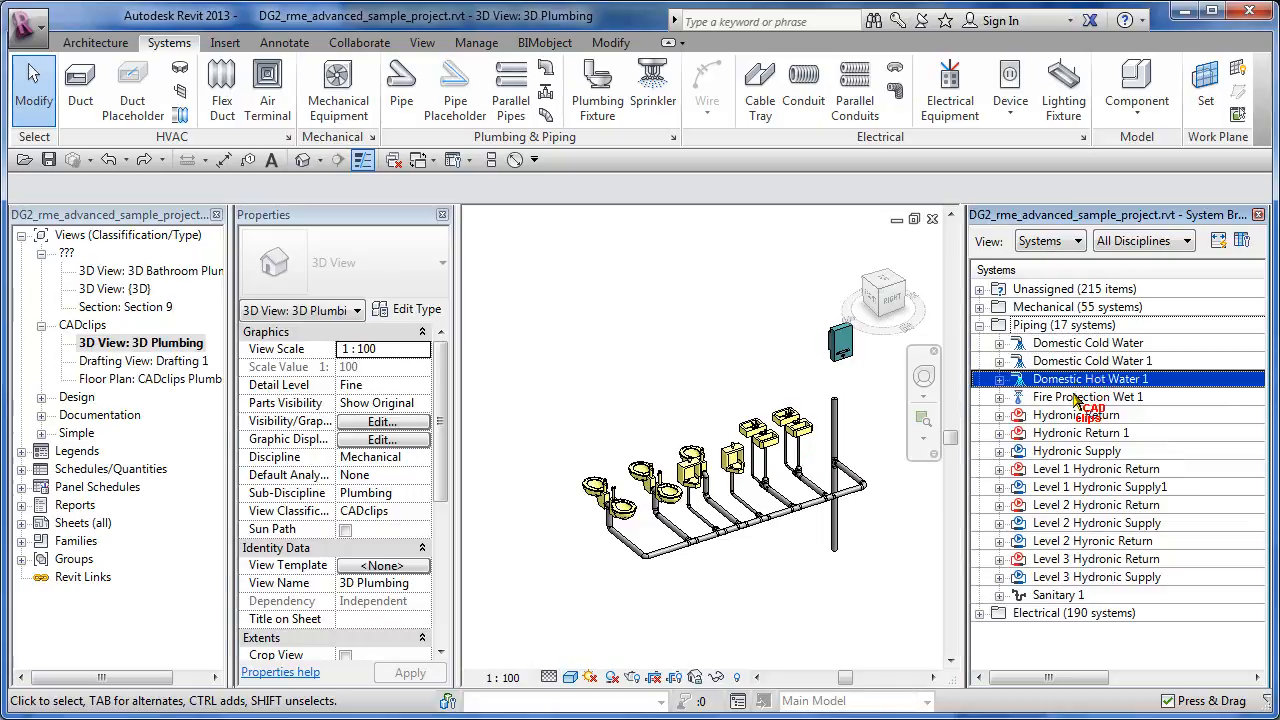
pyautogui.click(1076, 398)
pyautogui.click(1078, 416)
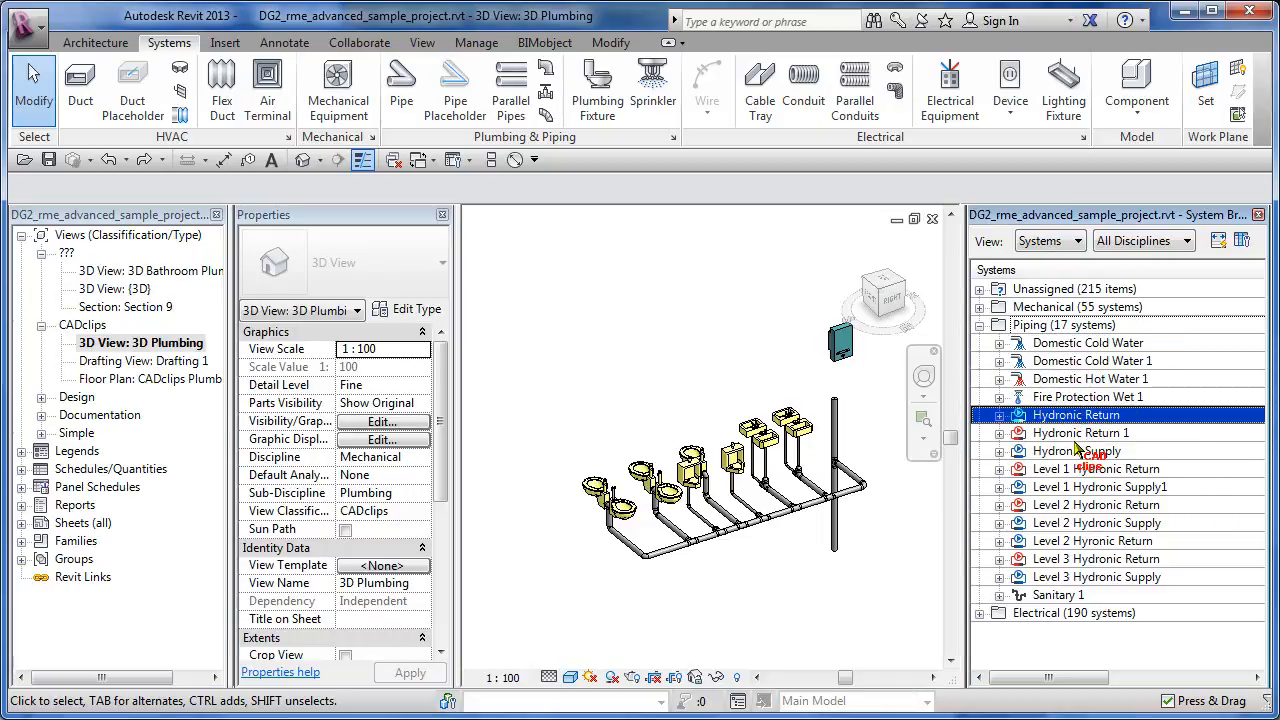
pyautogui.click(1072, 543)
pyautogui.click(1066, 596)
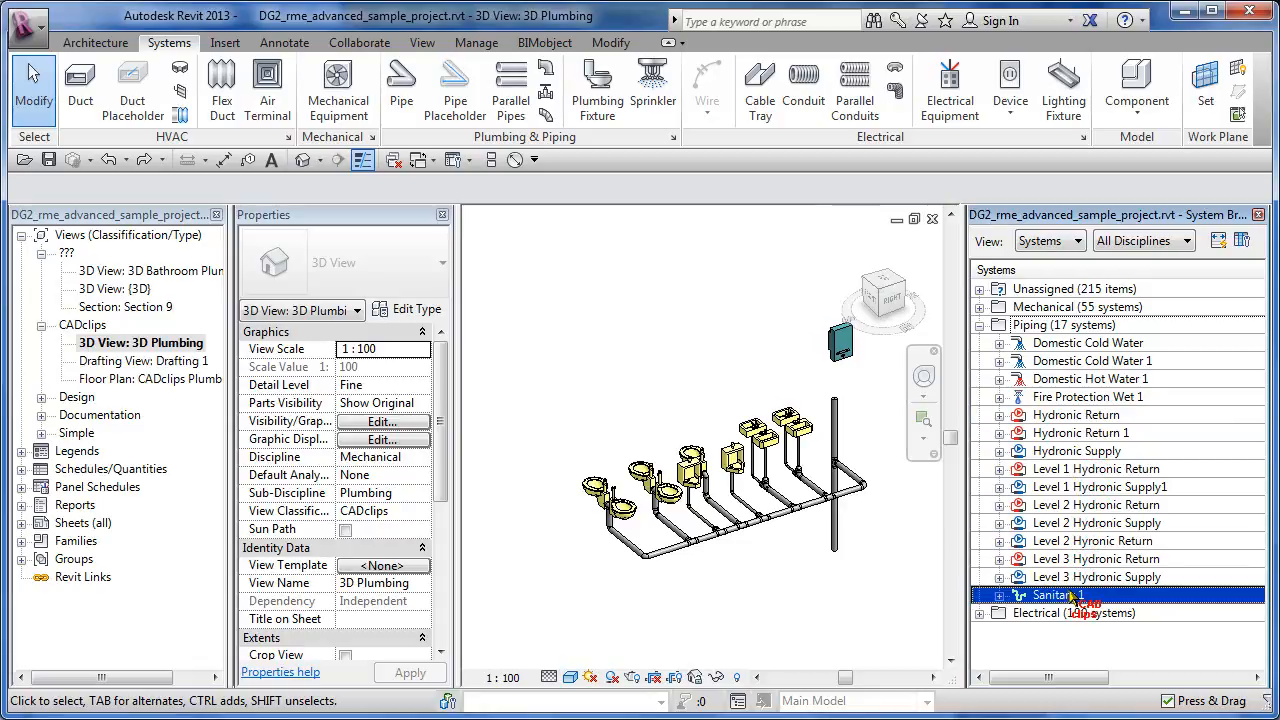
pyautogui.click(1078, 541)
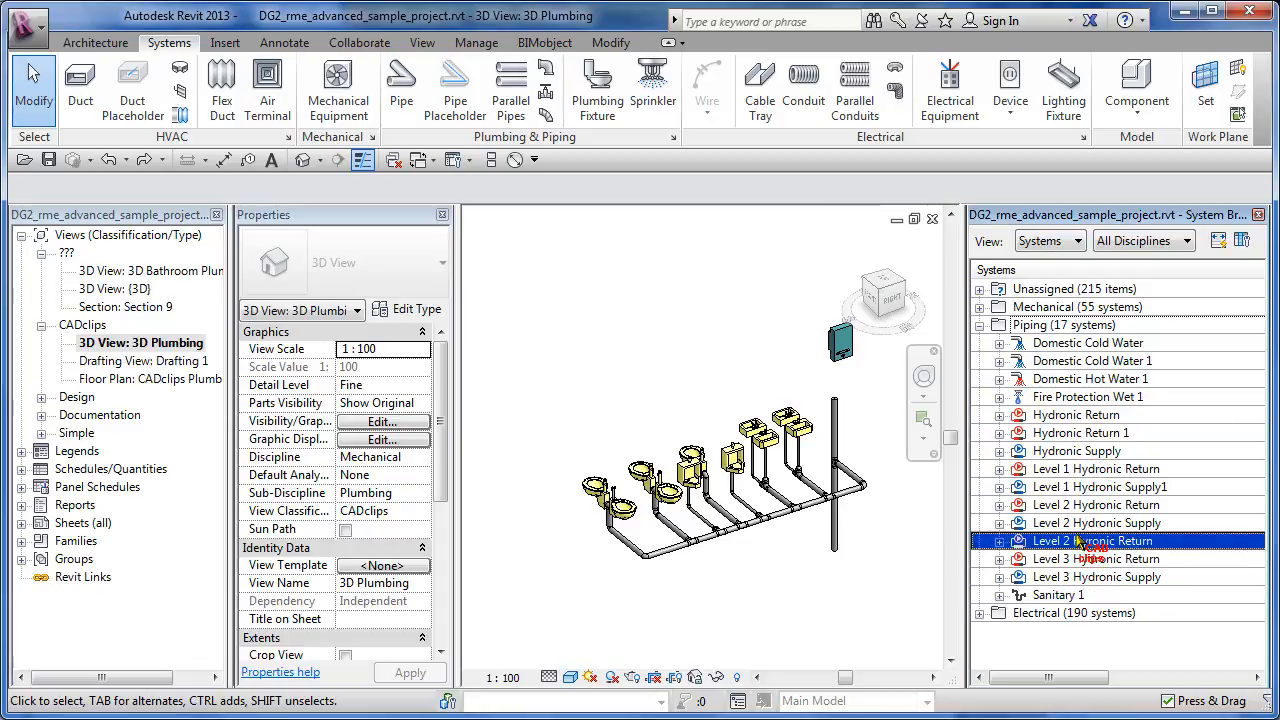
pyautogui.click(1088, 343)
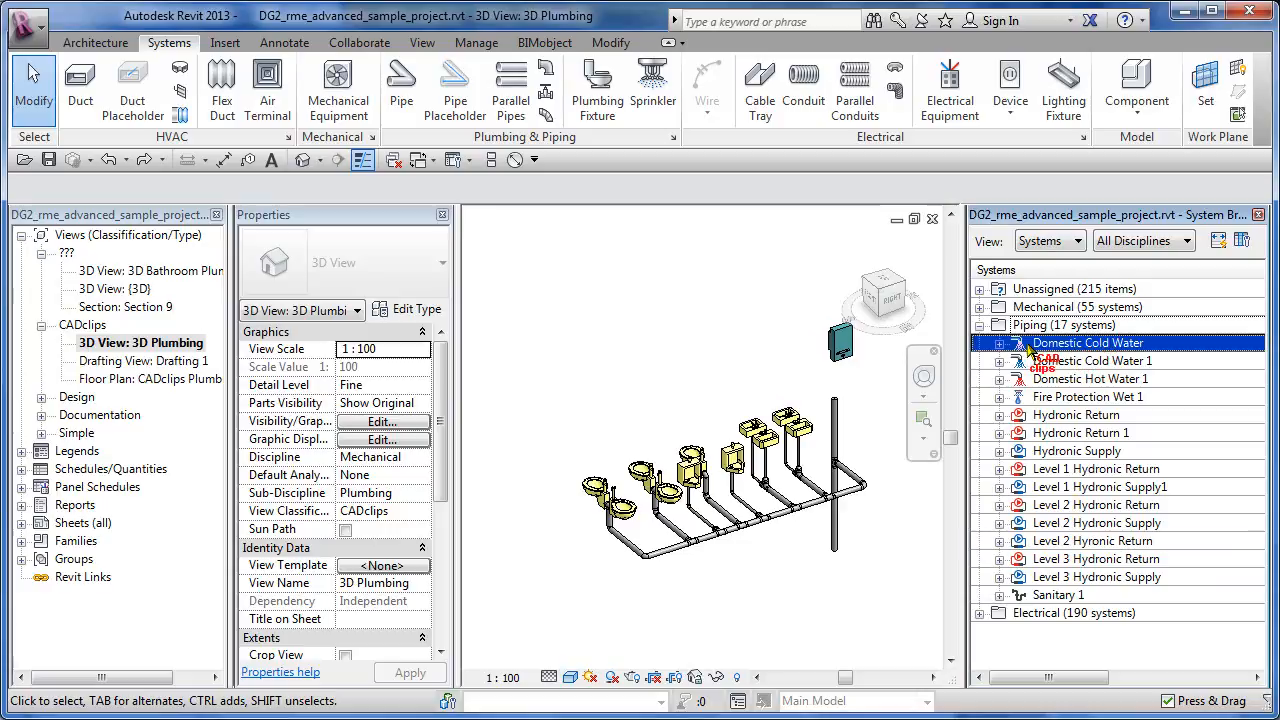
# Expand Domestic Cold Water down to the contents of Domestic Cold Water 2 and select its wall-hung urinal
pyautogui.click(999, 343)
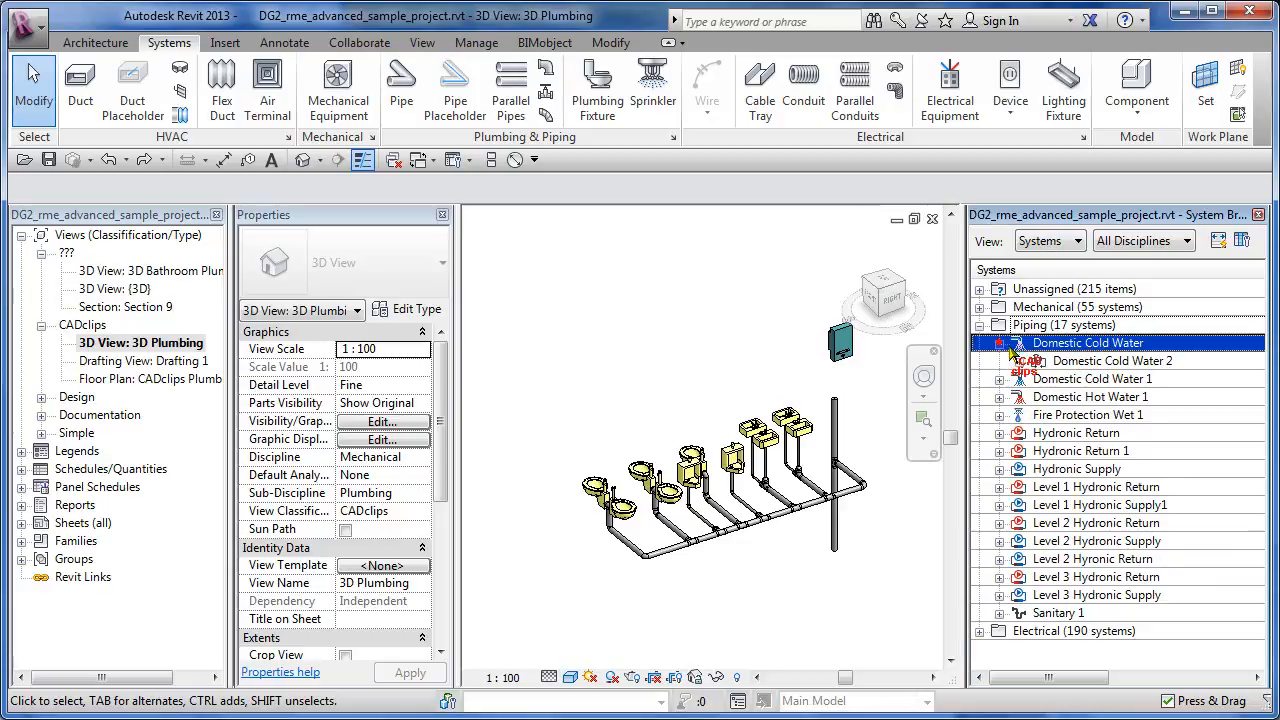
pyautogui.click(1064, 379)
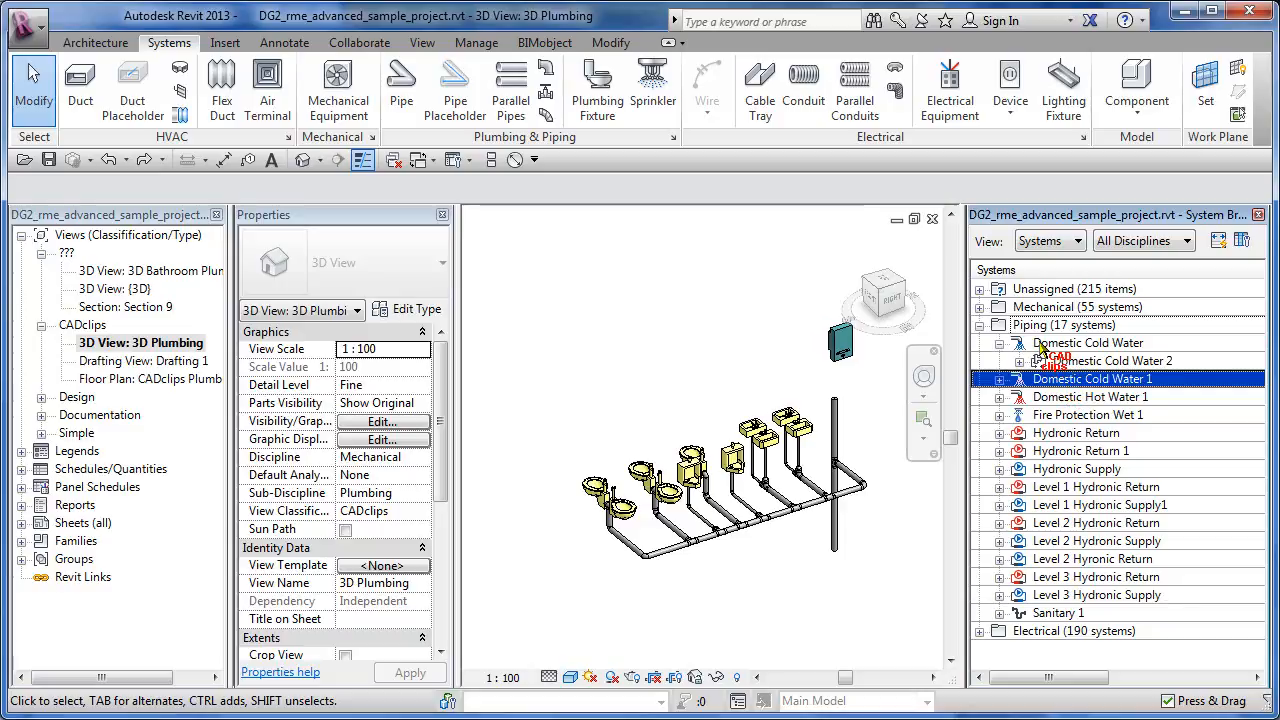
pyautogui.click(1100, 343)
pyautogui.click(1019, 361)
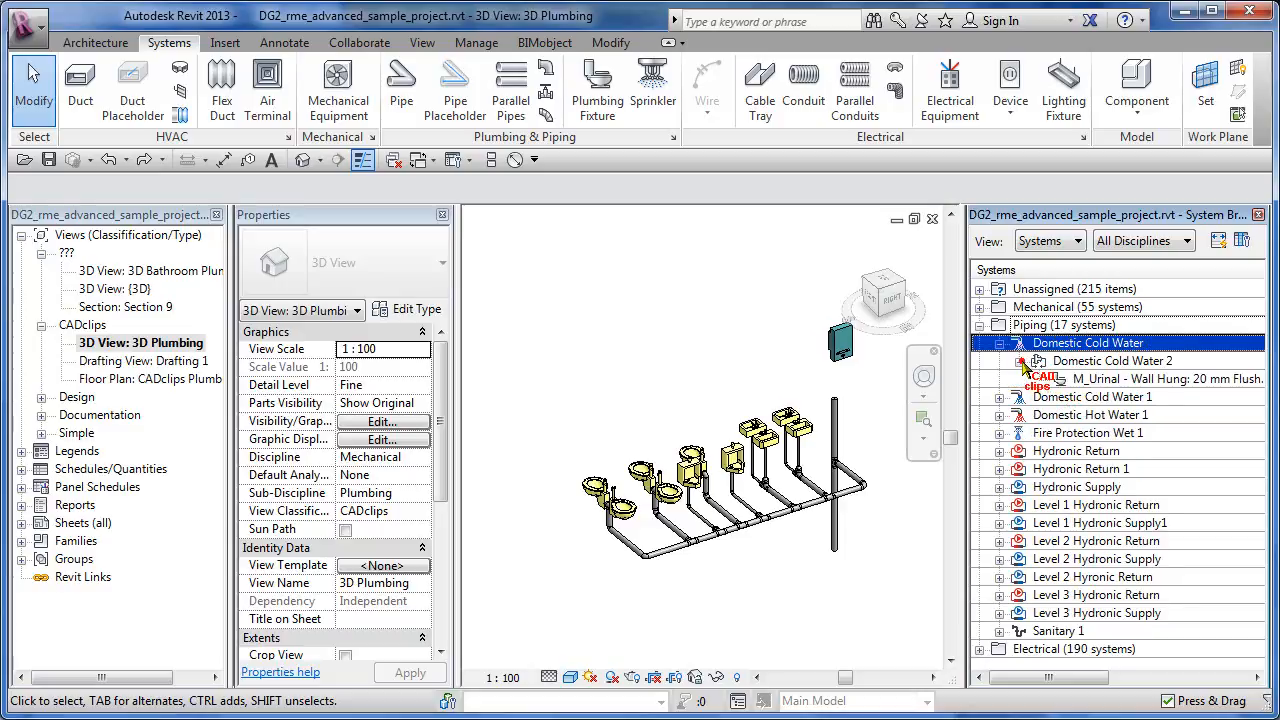
pyautogui.click(1035, 362)
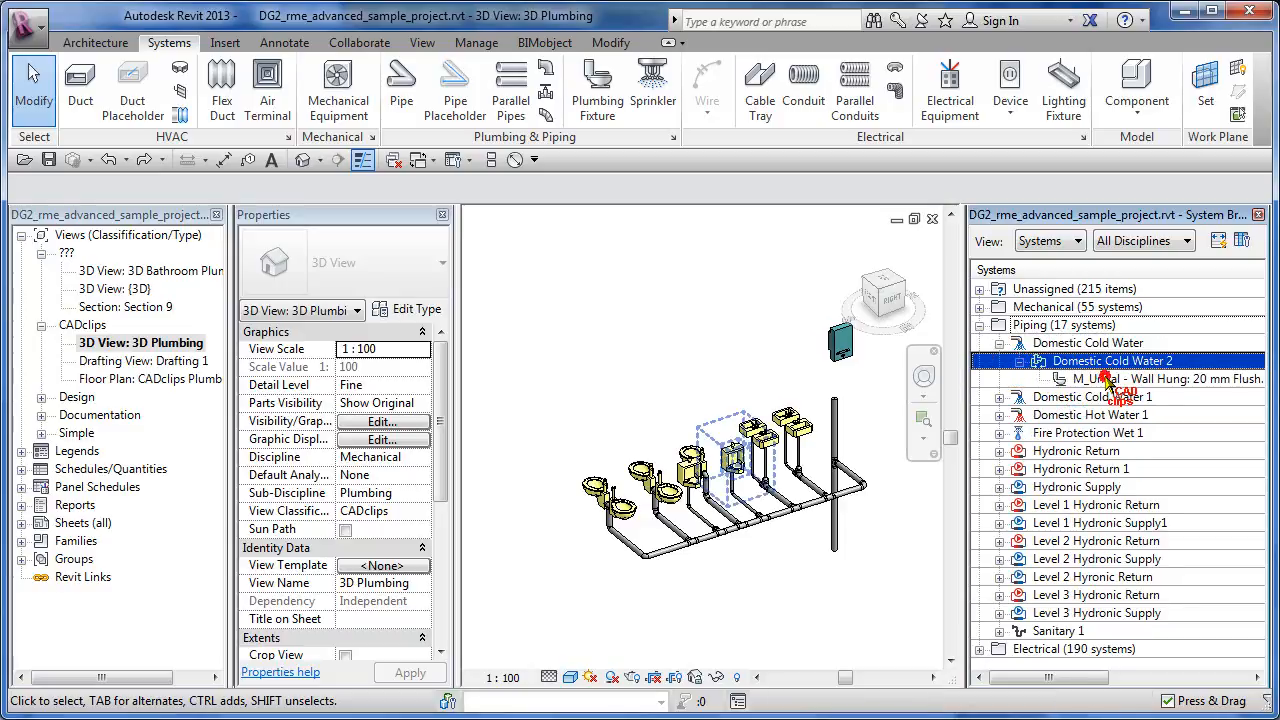
pyautogui.click(1108, 379)
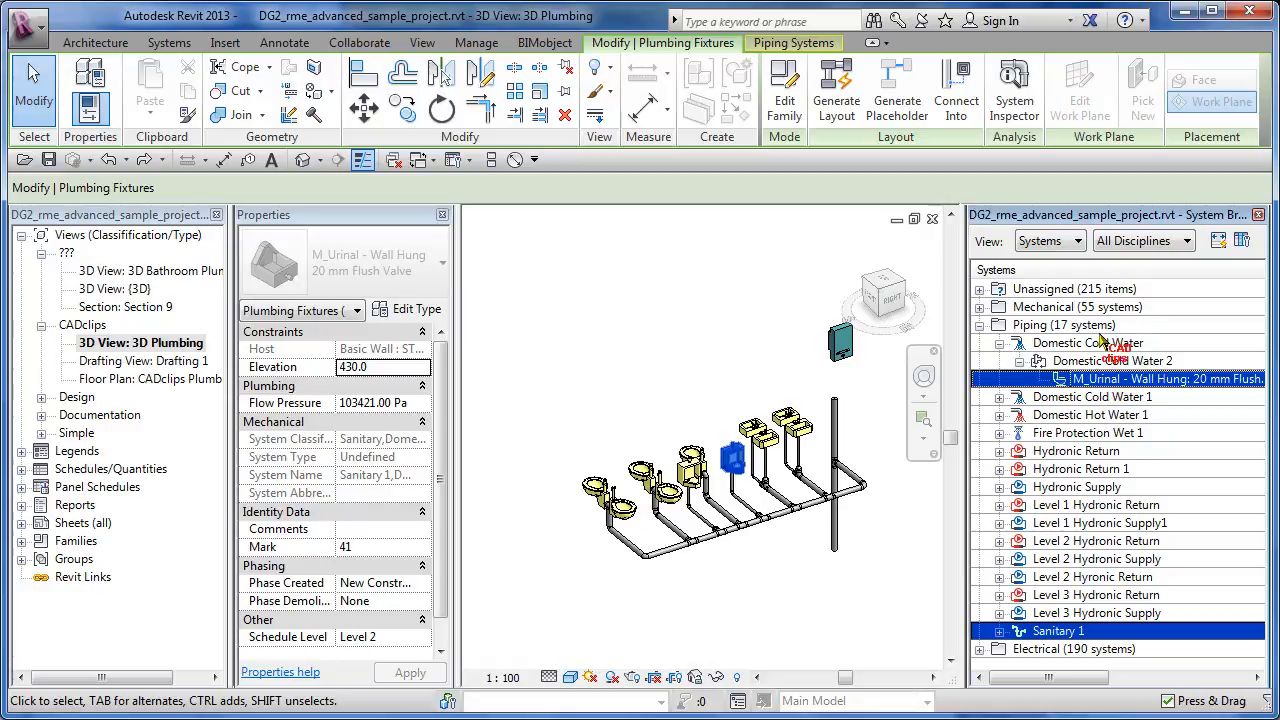
# Collapse the Domestic Cold Water 2 entry in the System Browser and highlight that system's extents in the 3D view
pyautogui.click(1062, 290)
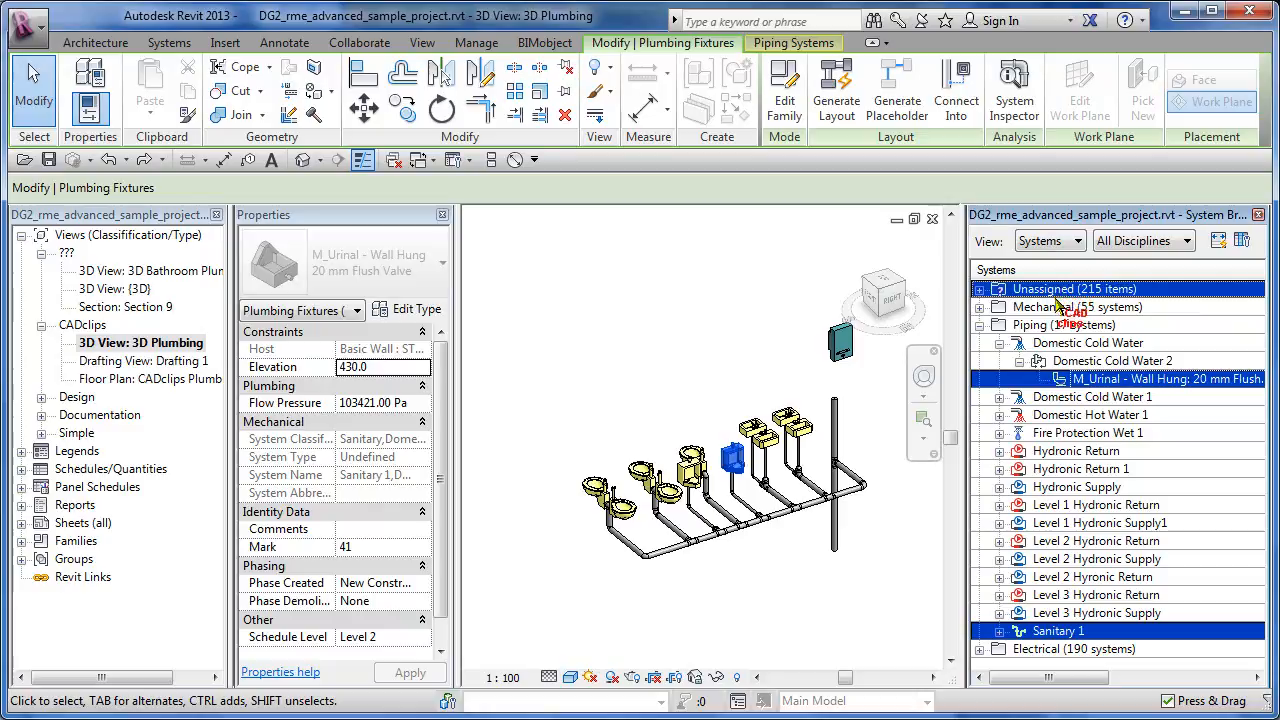
pyautogui.click(1100, 380)
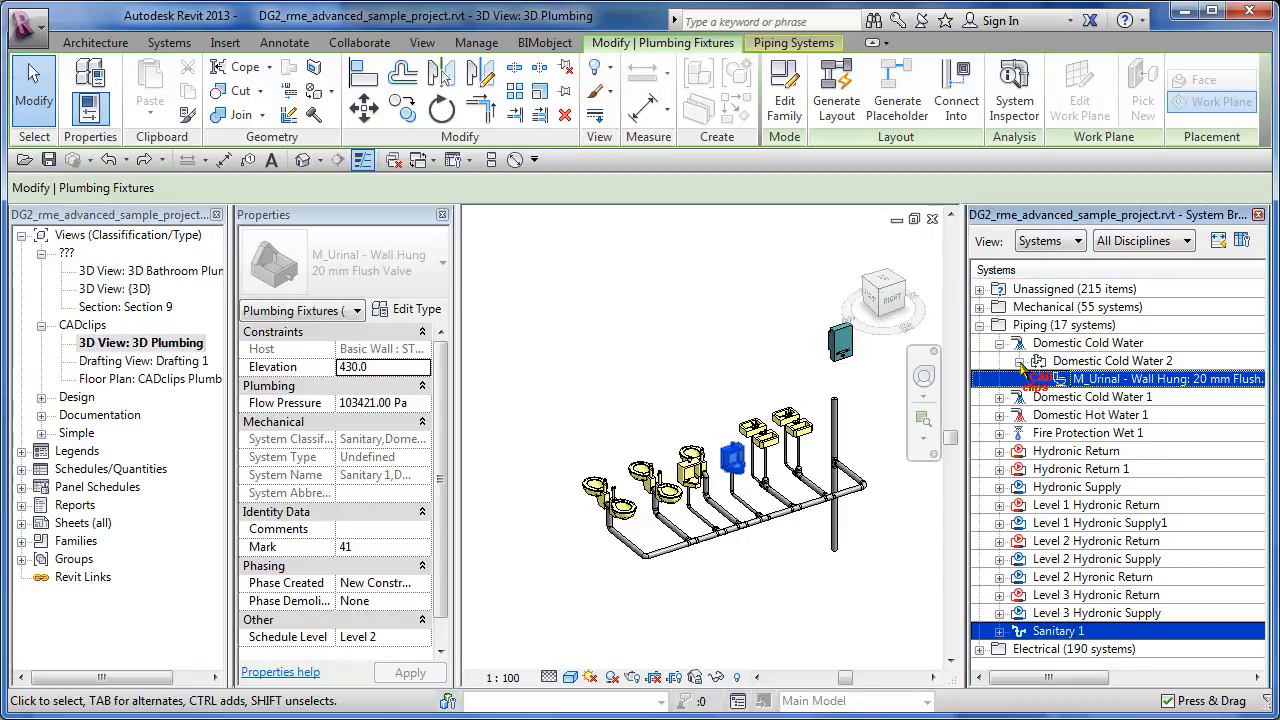
pyautogui.click(1018, 361)
pyautogui.click(1225, 362)
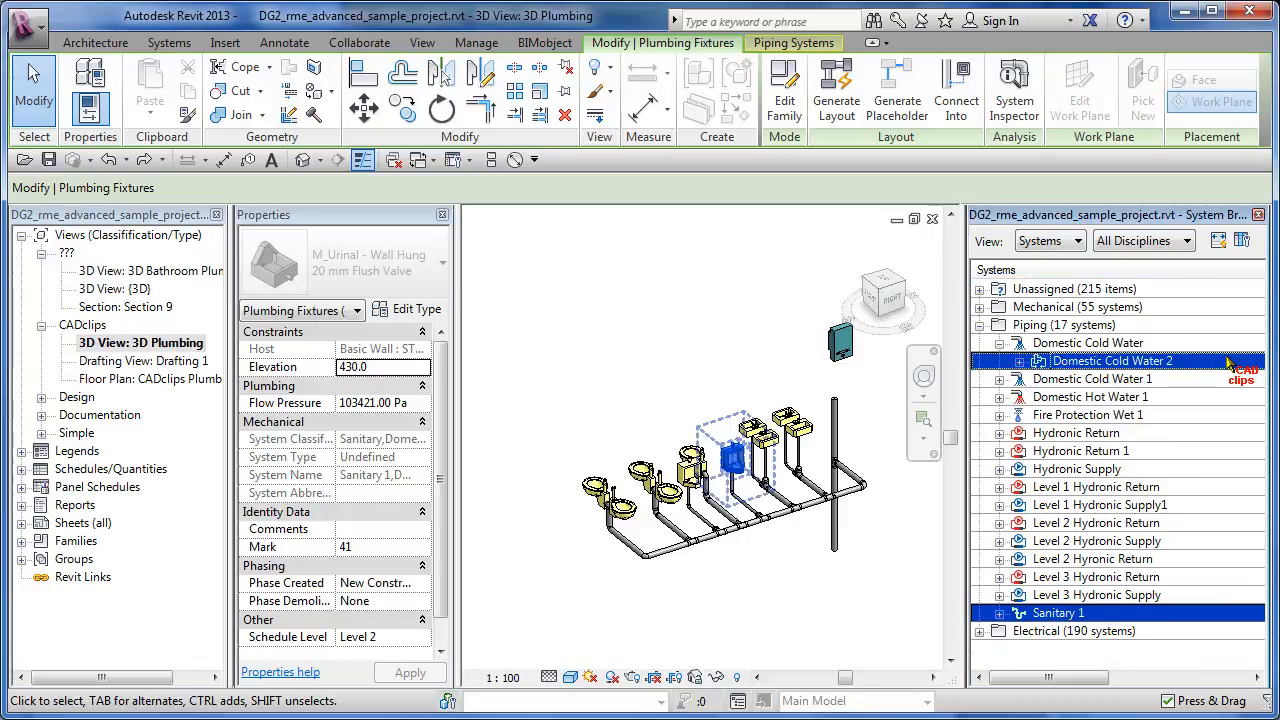
# Expand Domestic Cold Water 1, select its Domestic Cold Water 1 piping system and examine which fixtures it outlines in the 3D view
pyautogui.click(999, 379)
pyautogui.click(1085, 415)
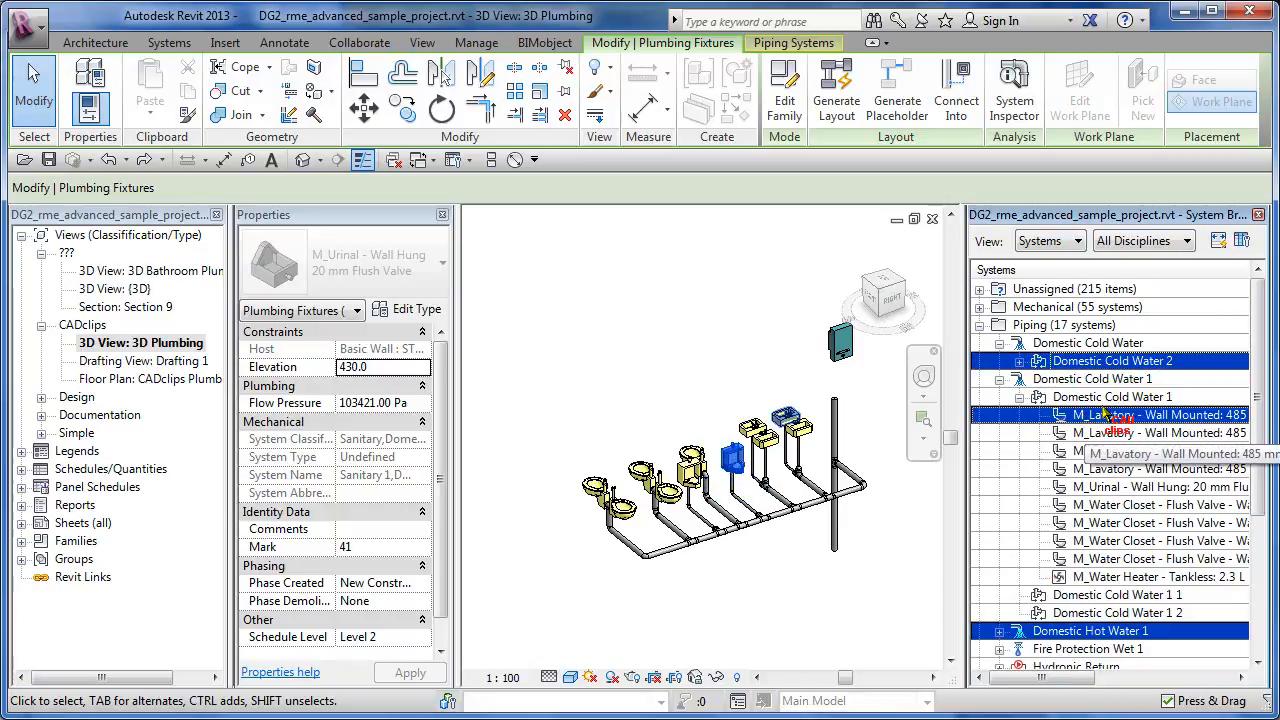
pyautogui.click(1082, 397)
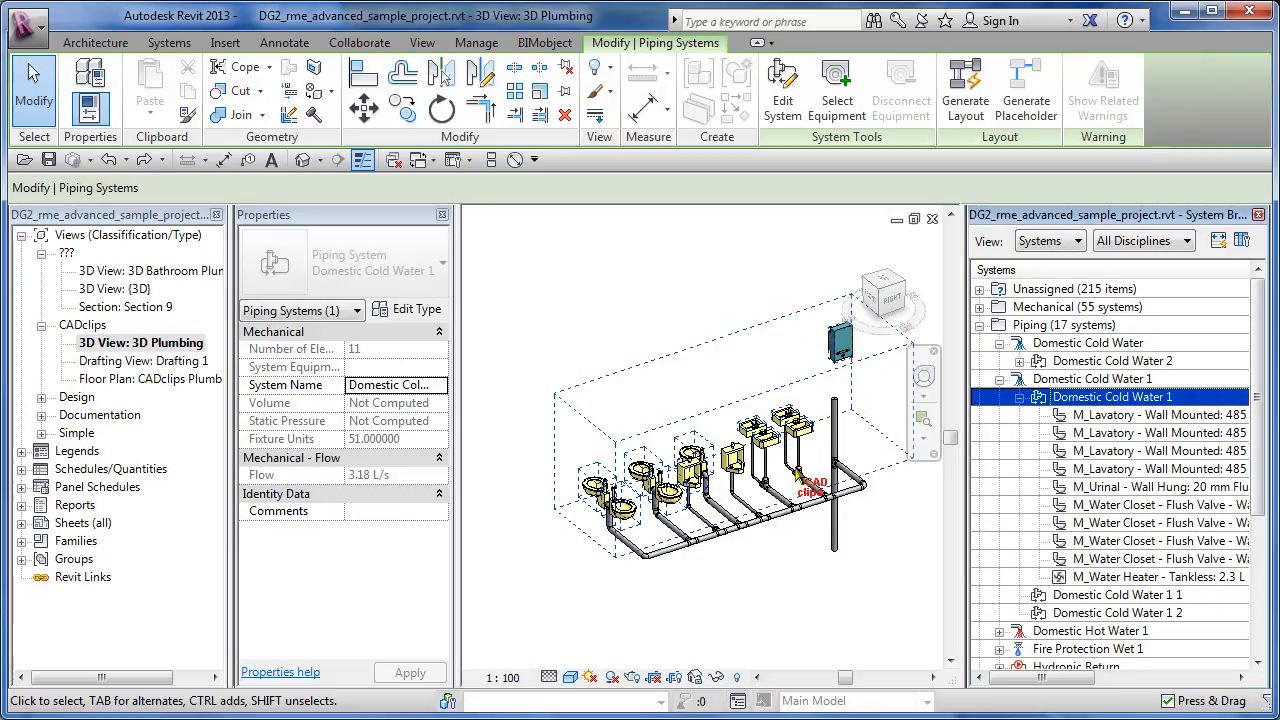
pyautogui.scroll(3, 797, 478)
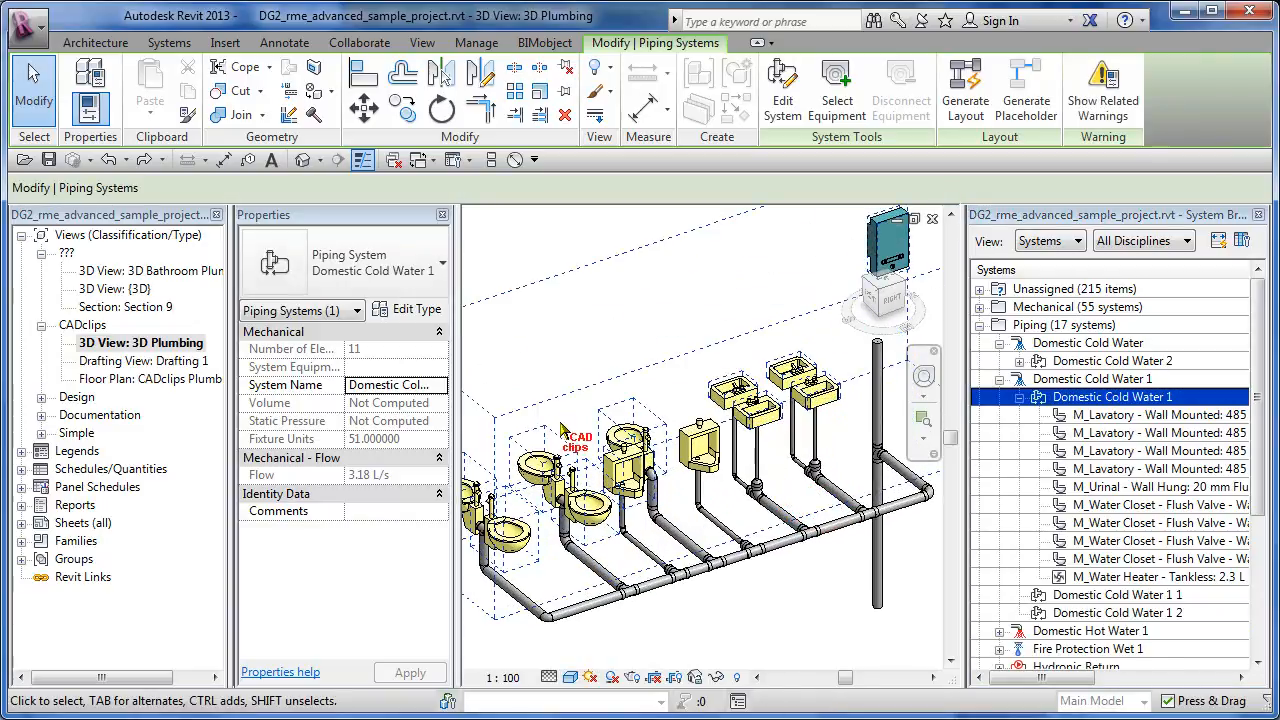
pyautogui.scroll(2, 640, 360)
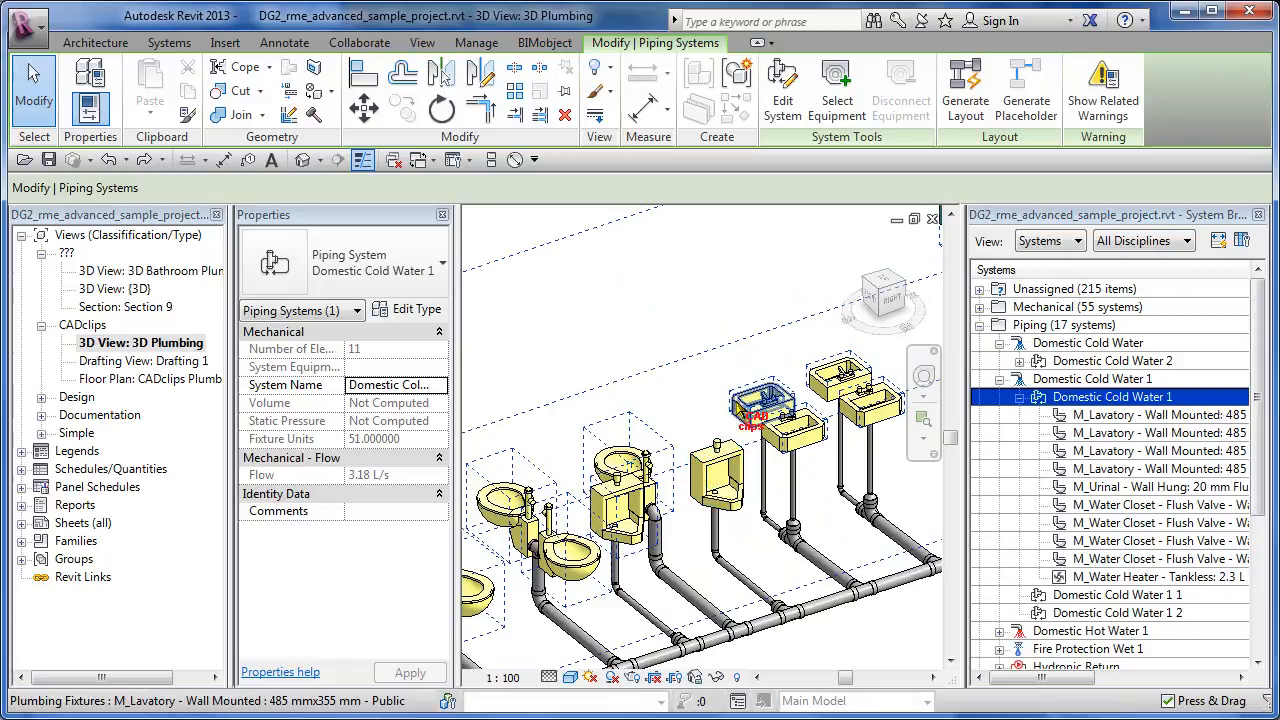
pyautogui.moveTo(757, 405); pyautogui.dragTo(697, 445, button='middle')
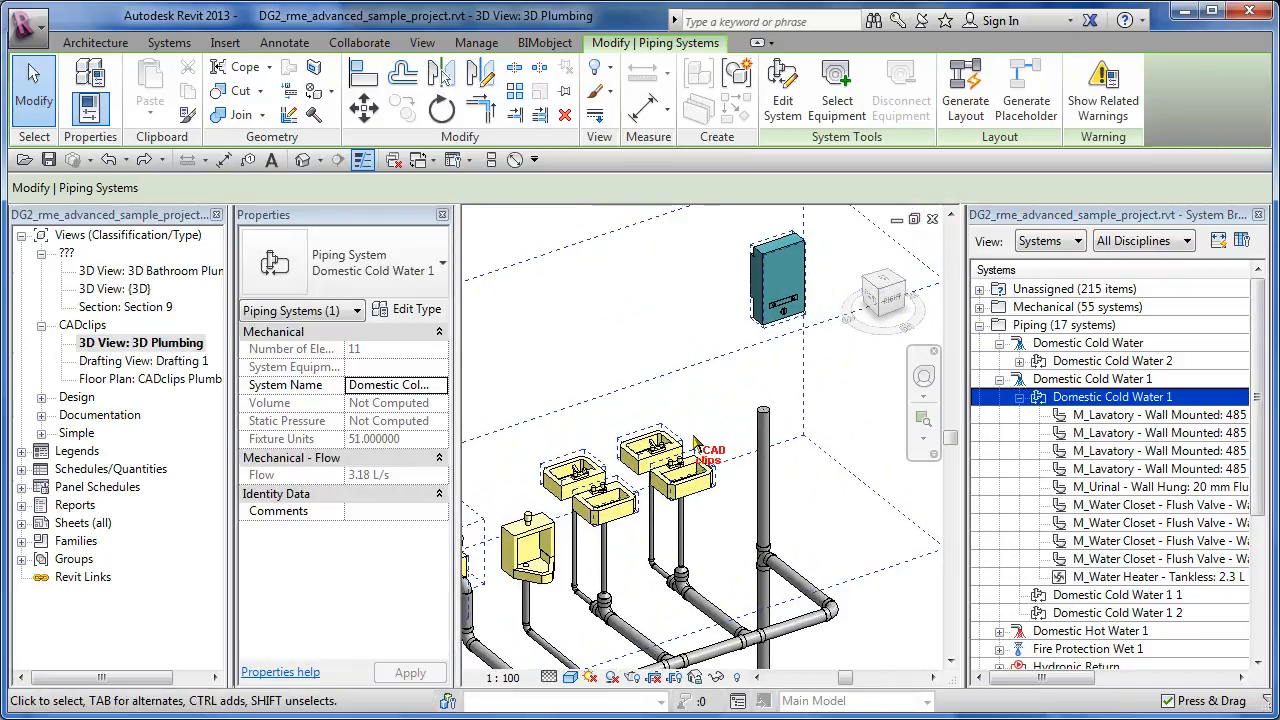
pyautogui.scroll(-2, 722, 482)
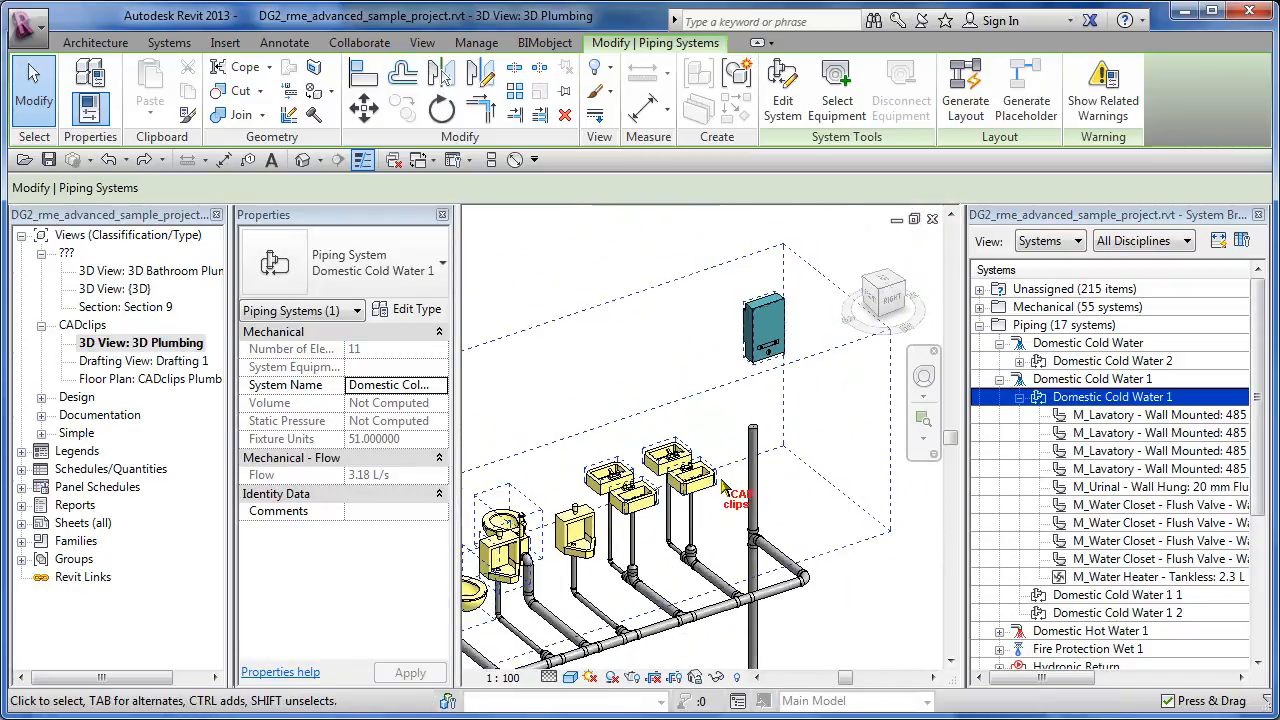
pyautogui.moveTo(722, 481); pyautogui.dragTo(865, 405, button='middle')
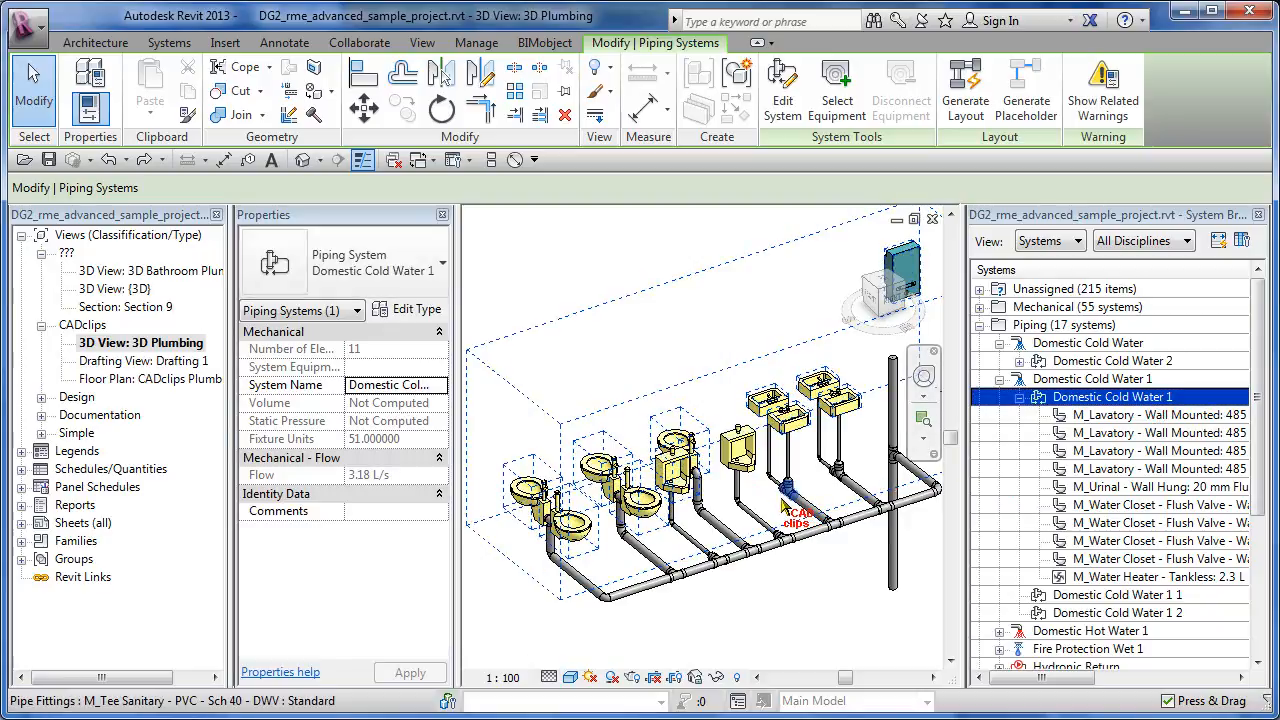
# Select the first three wall-mounted lavatories listed under Domestic Cold Water 1 one after another to locate them in the model
pyautogui.click(1122, 420)
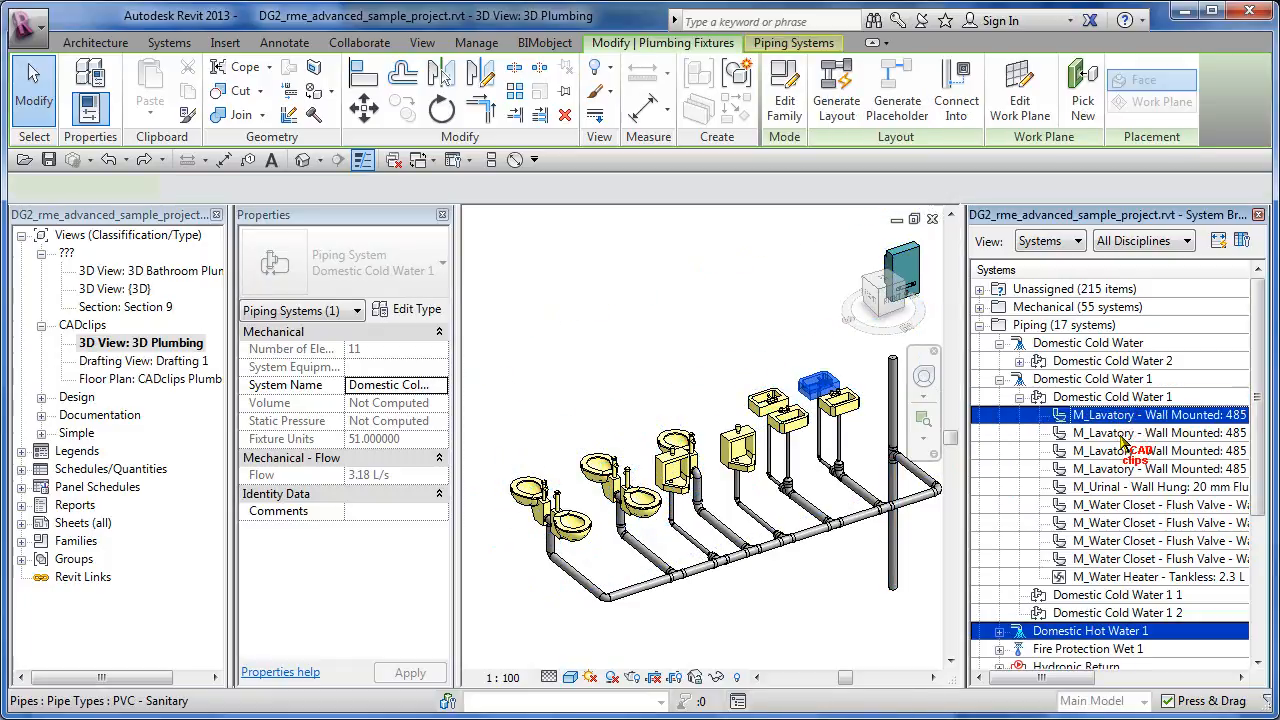
pyautogui.click(1121, 436)
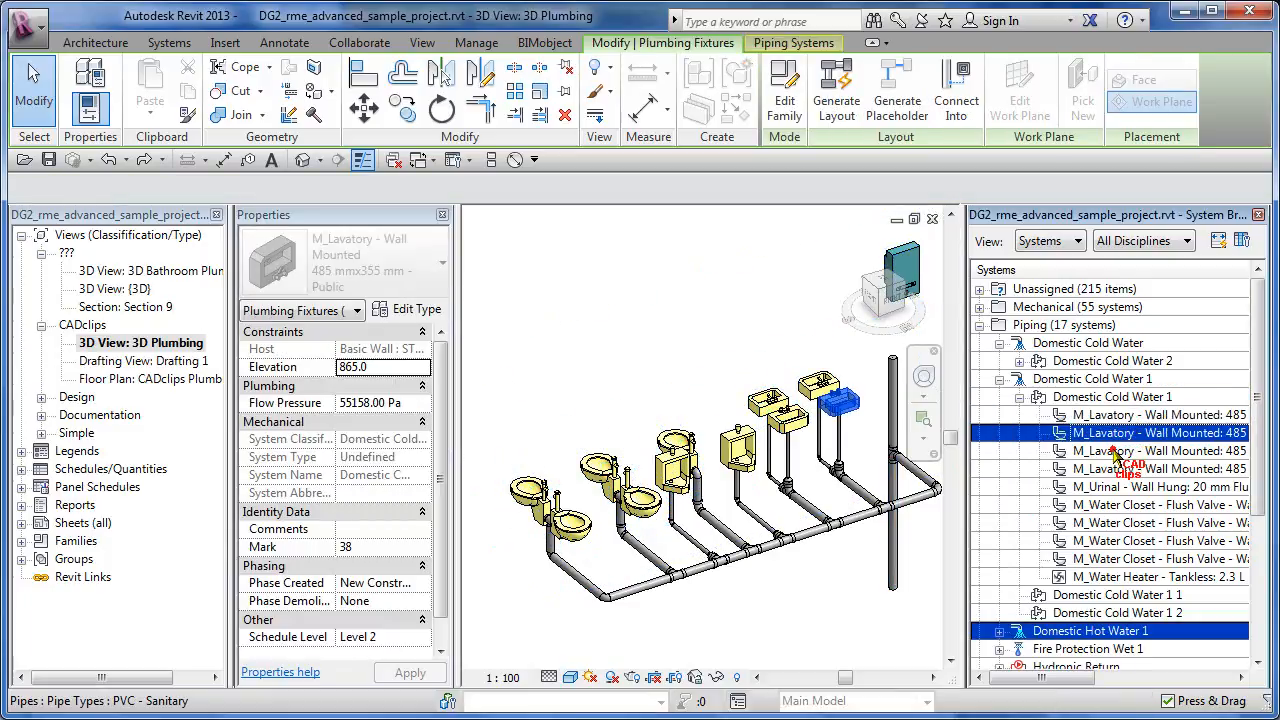
pyautogui.click(1116, 454)
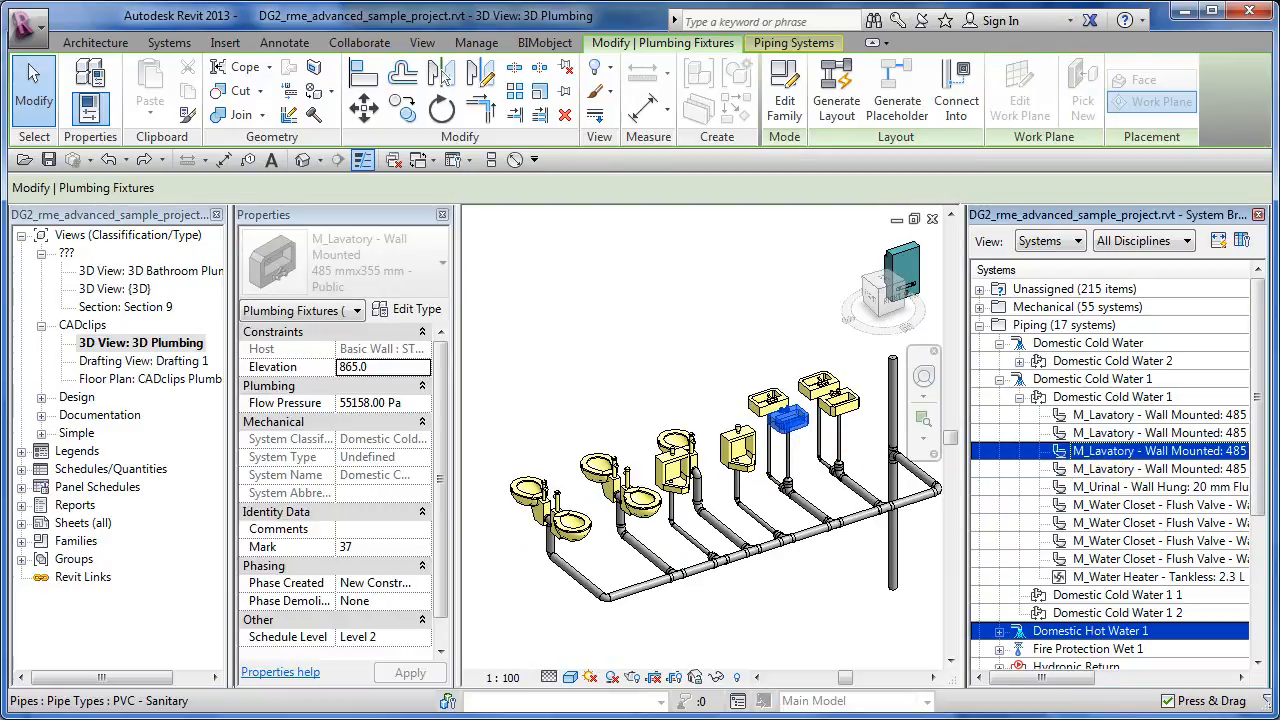
# Expand Domestic Hot Water 1 in the System Browser to check its water heater and lavatories, and collapse it again
pyautogui.moveTo(1257, 430); pyautogui.dragTo(1262, 583)
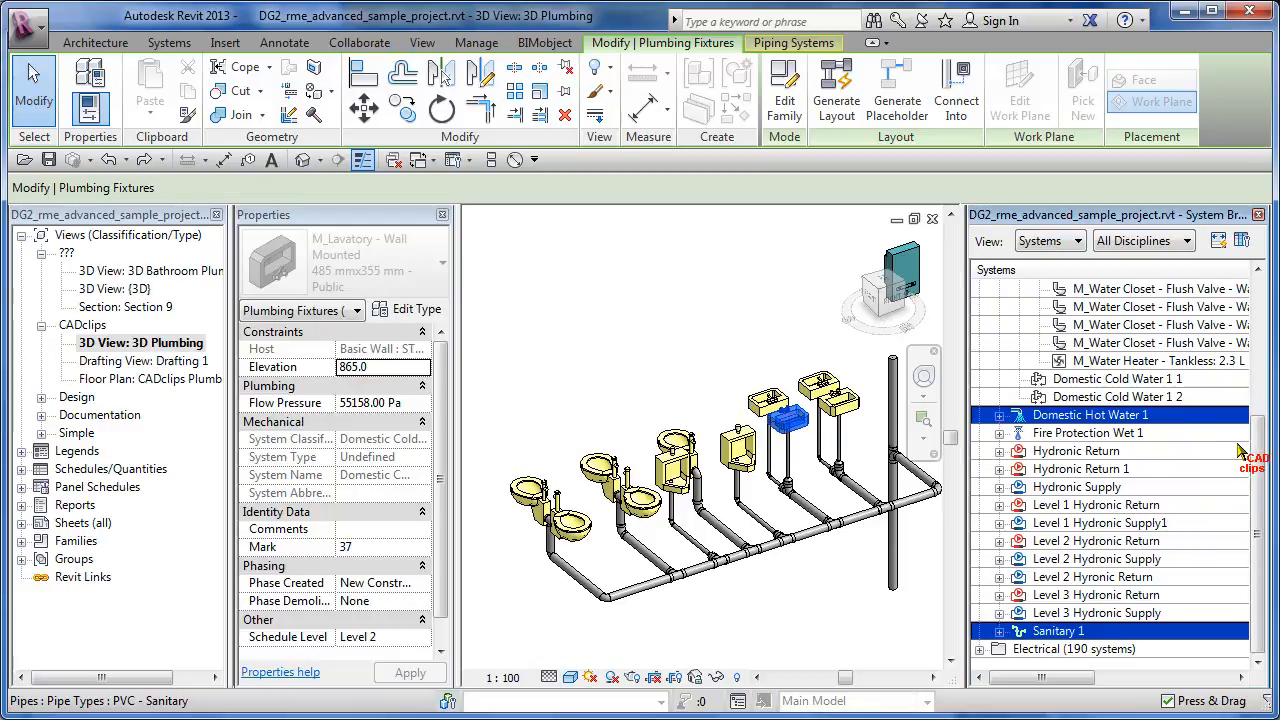
pyautogui.moveTo(1258, 439); pyautogui.dragTo(1259, 389)
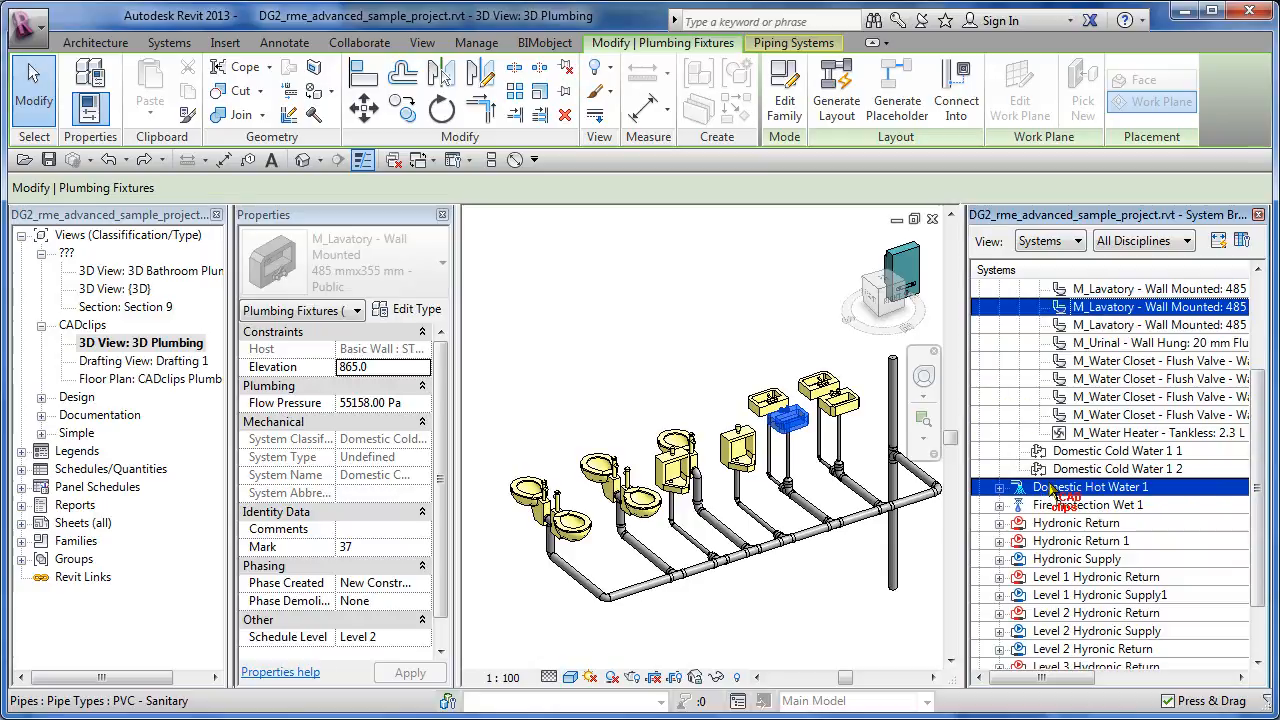
pyautogui.click(999, 487)
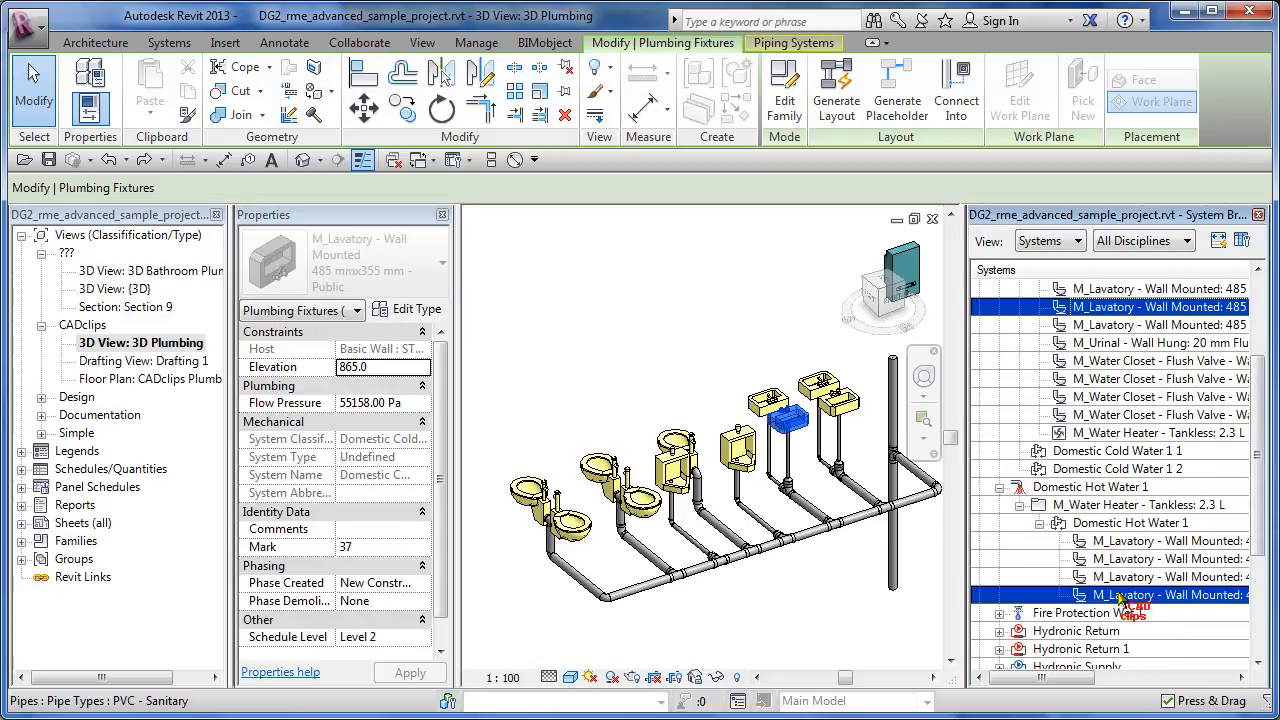
pyautogui.click(999, 488)
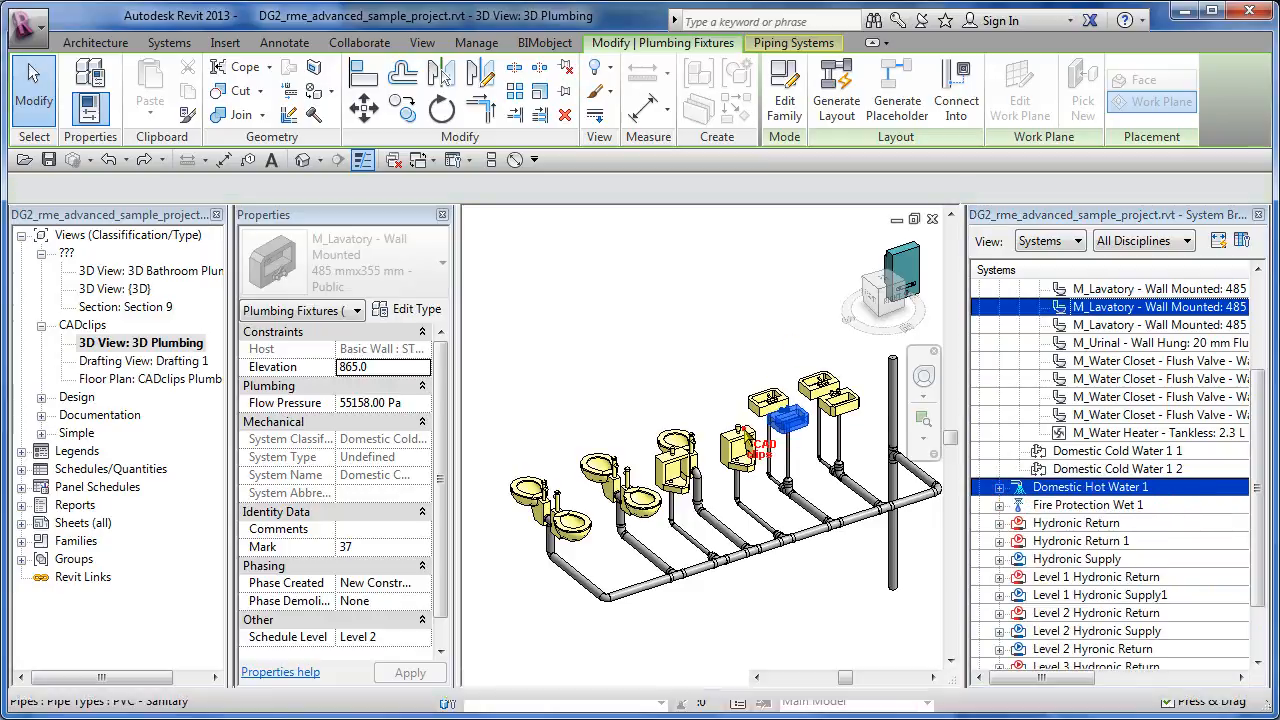
# Select the wall-hung urinal beside the lavatories in the 3D view and check its Domestic Cold Water 2 assignment in the System Browser
pyautogui.click(742, 440)
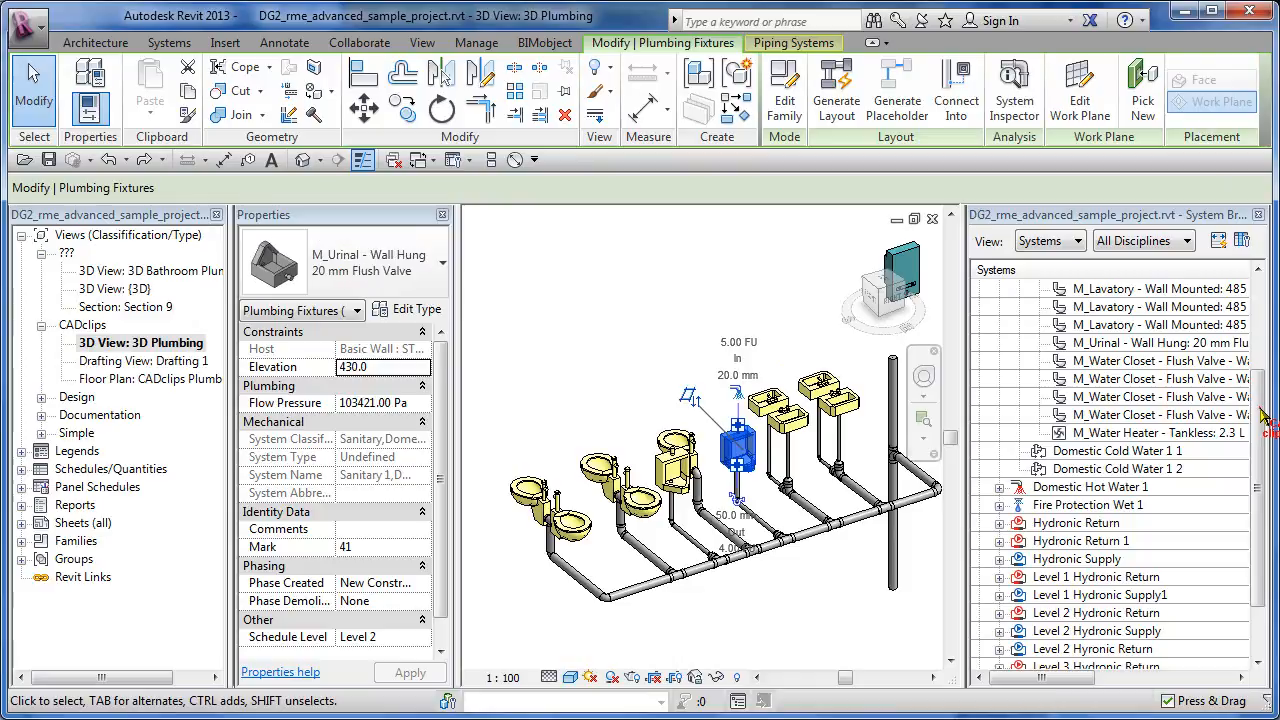
pyautogui.click(1257, 357)
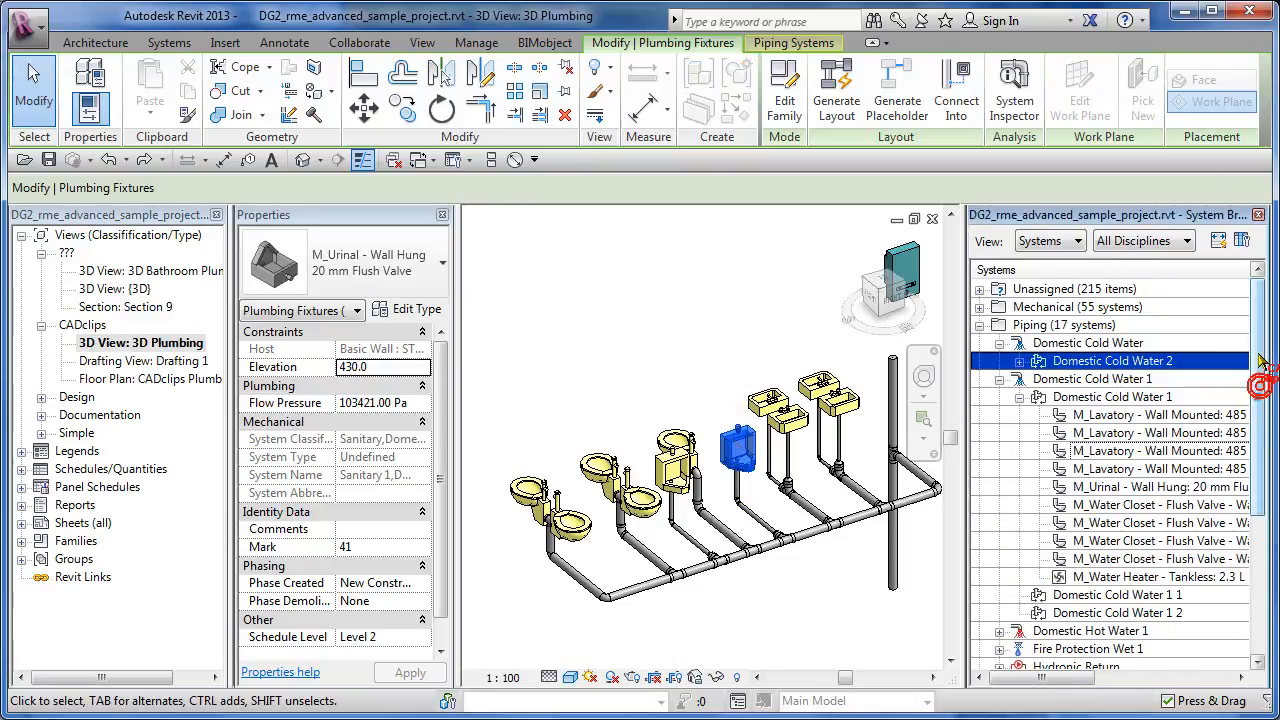
pyautogui.click(1118, 365)
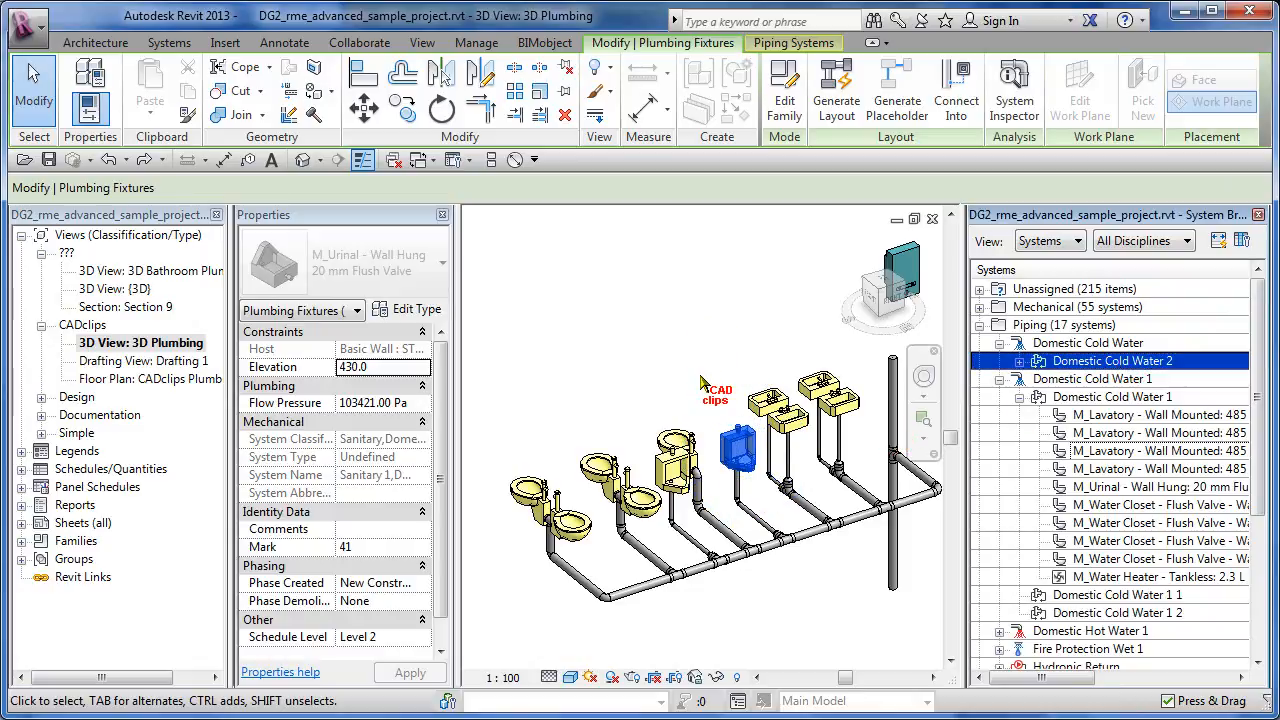
pyautogui.click(754, 447)
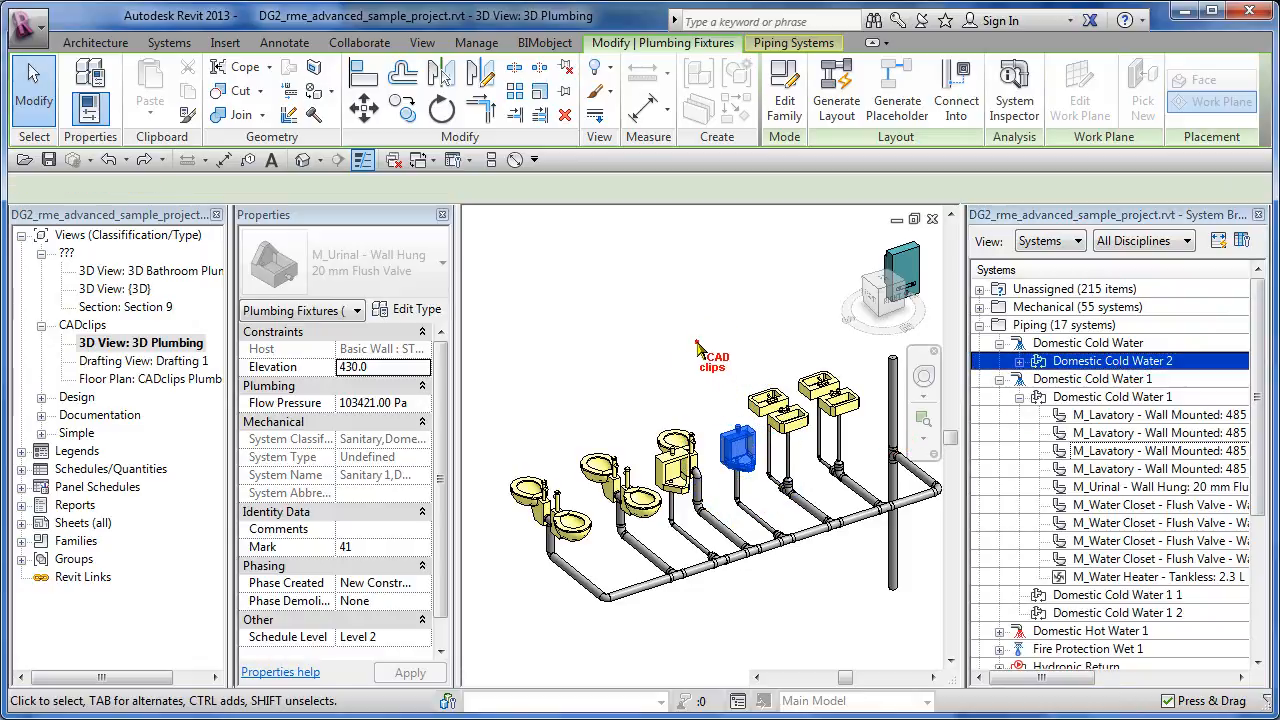
# Select the Domestic Cold Water 1 piping system in the System Browser and open it for editing
pyautogui.click(1085, 398)
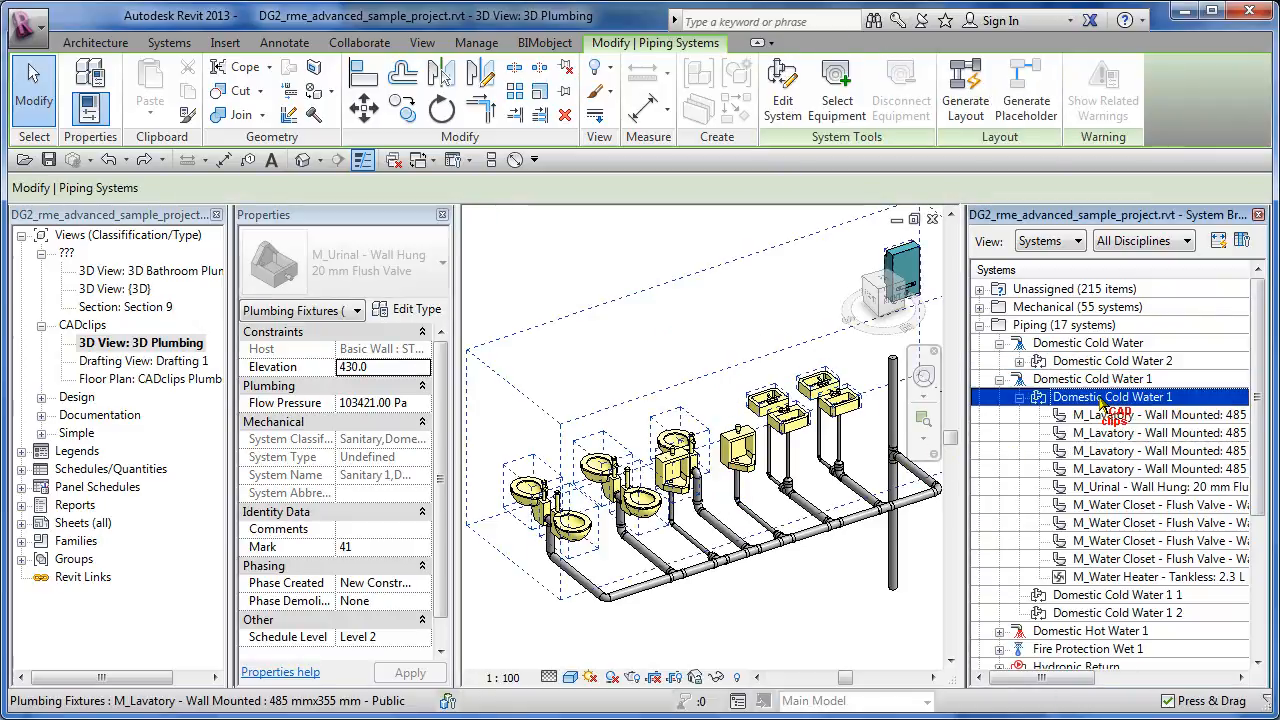
pyautogui.click(1078, 418)
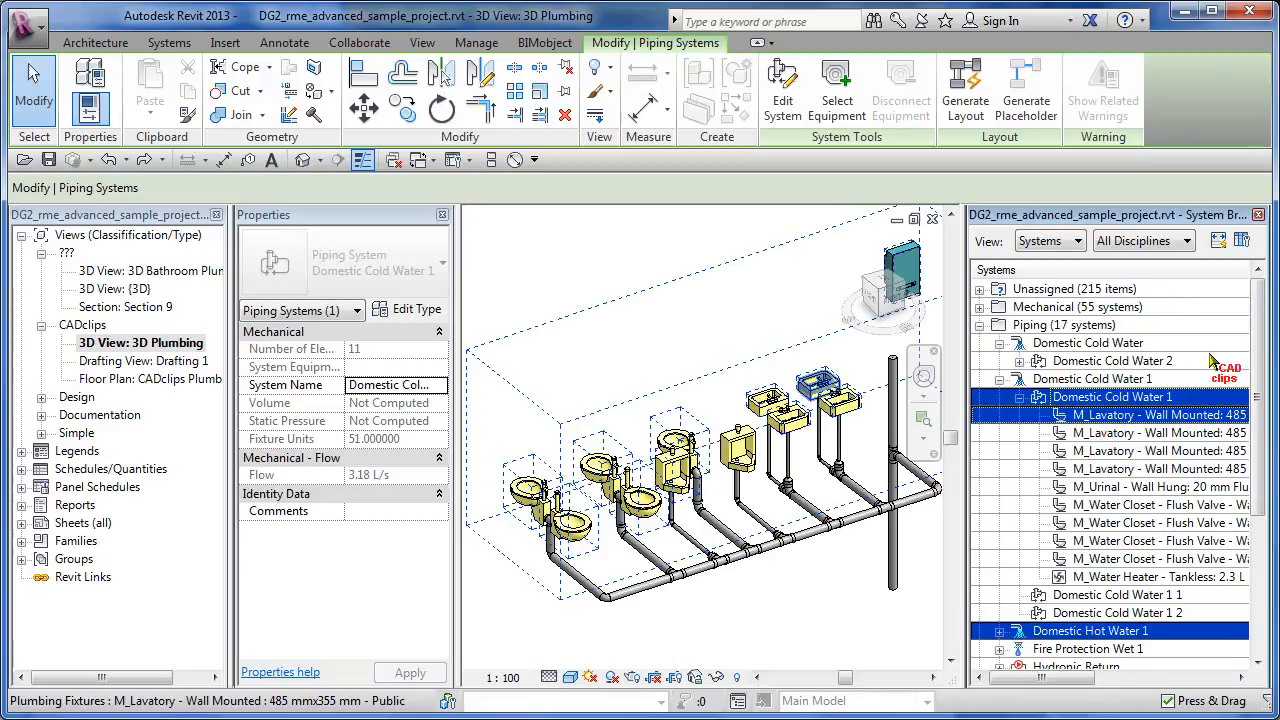
pyautogui.click(1090, 543)
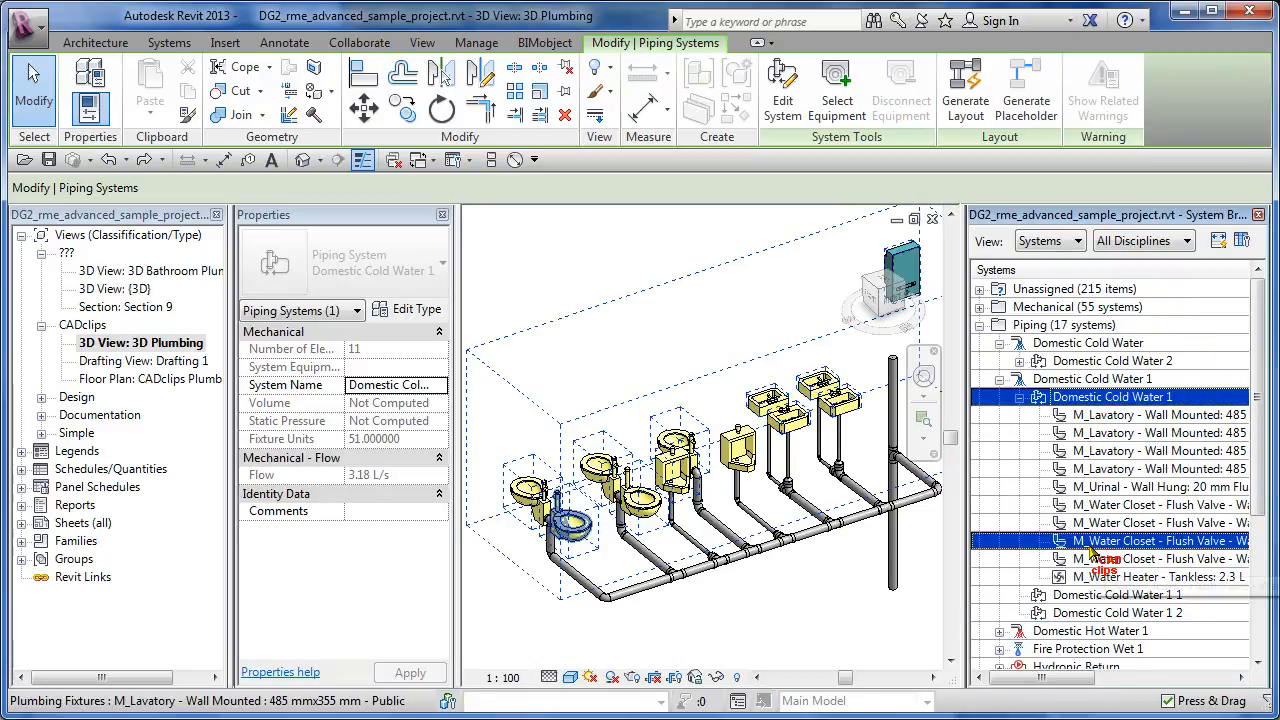
pyautogui.click(1115, 398)
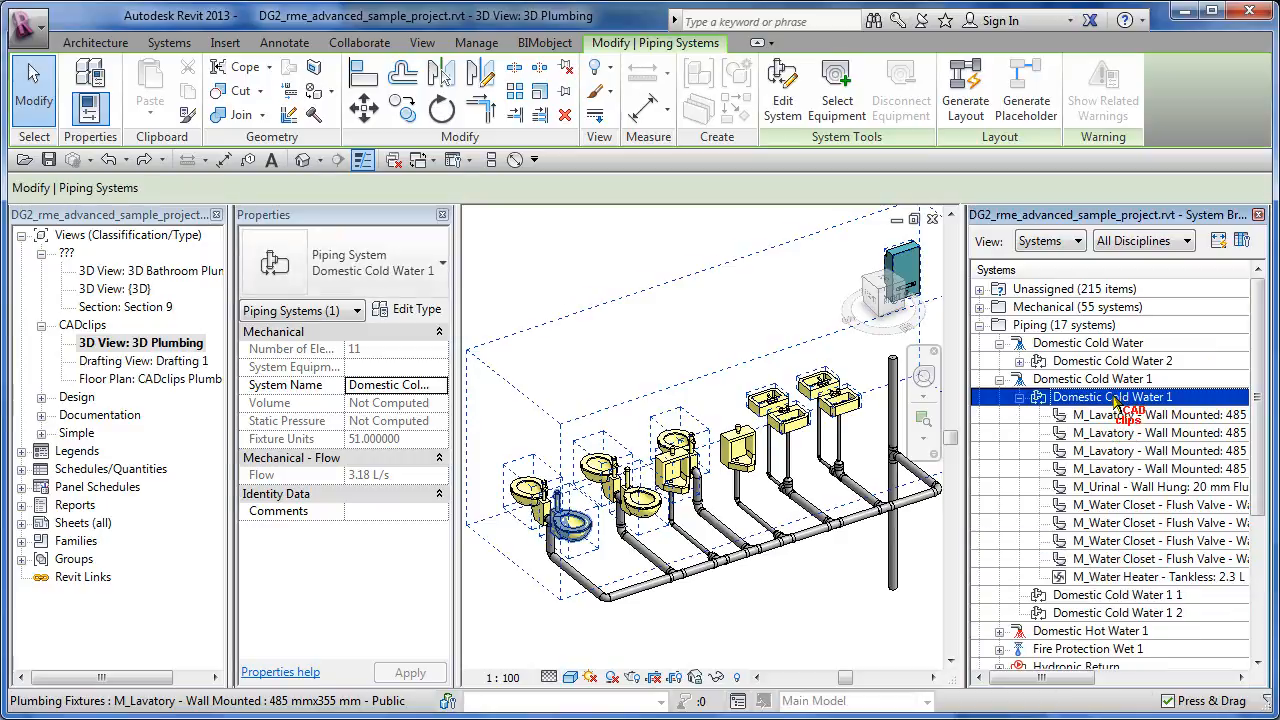
pyautogui.click(782, 98)
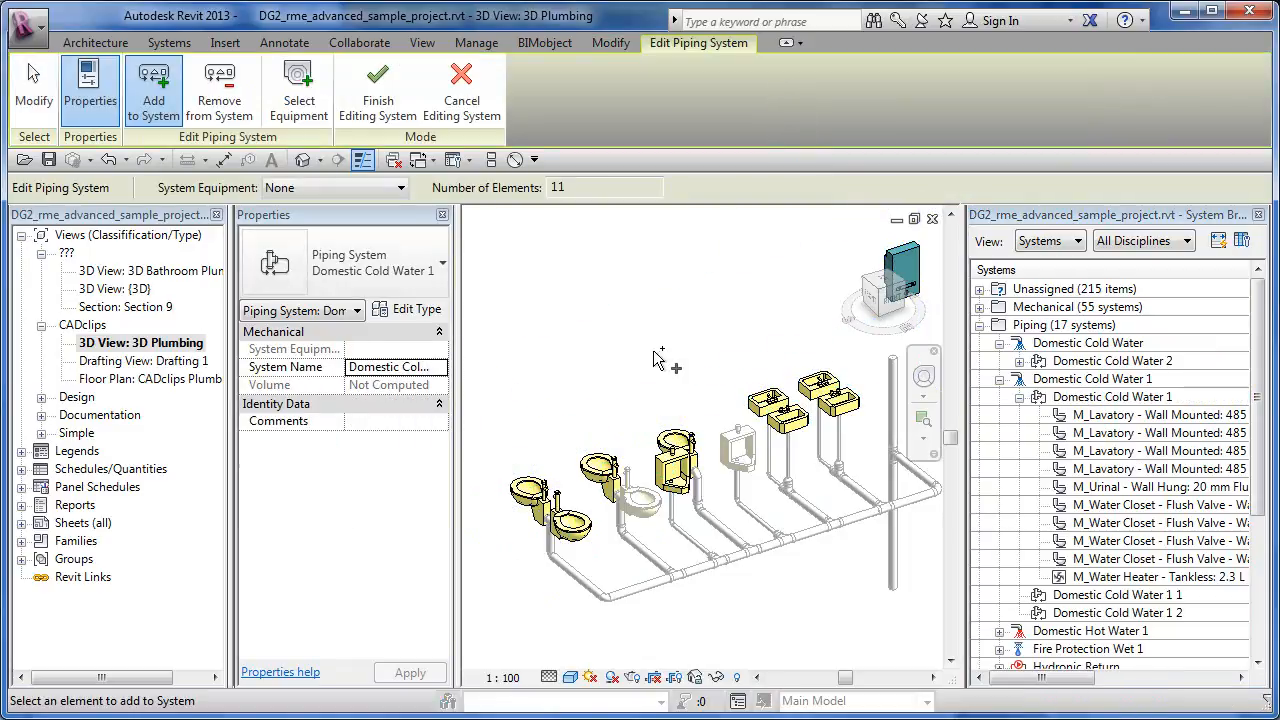
# Add the greyed-out water closet and wall-hung urinal to the Domestic Cold Water 1 system and finish editing it
pyautogui.keyDown('shift'); pyautogui.moveTo(737, 369); pyautogui.dragTo(585, 515, button='middle'); pyautogui.keyUp('shift')
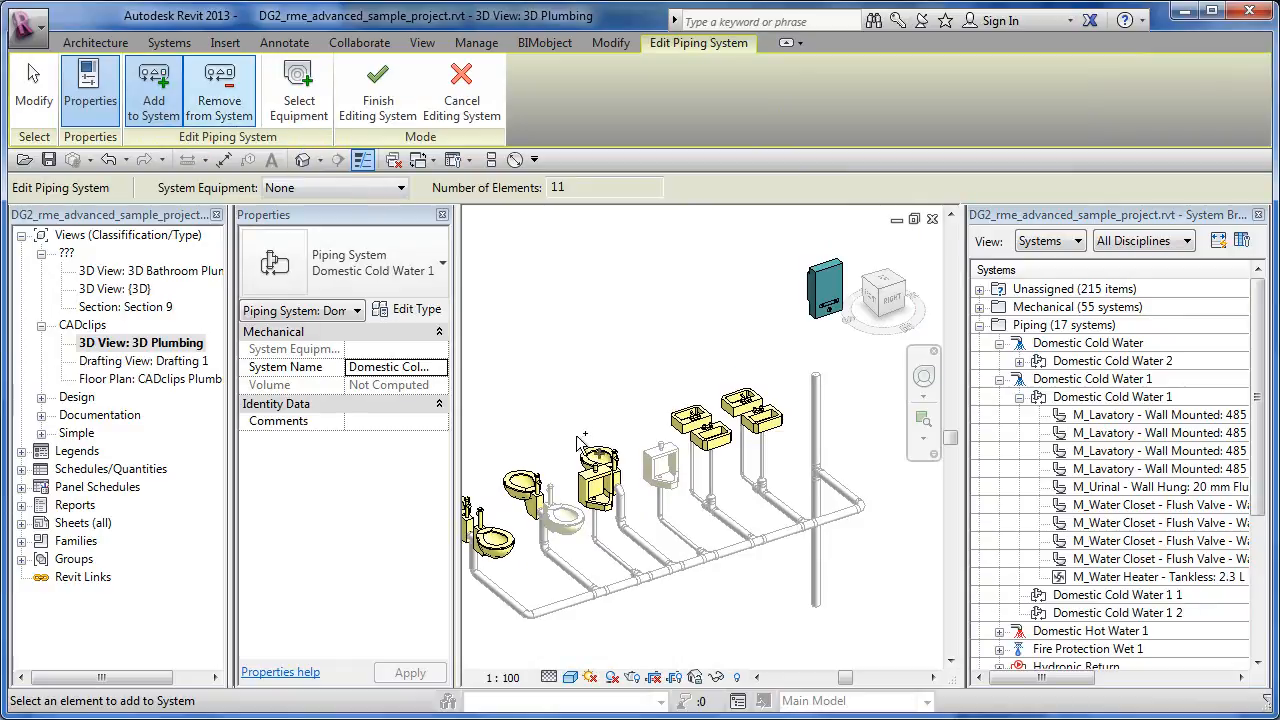
pyautogui.click(563, 512)
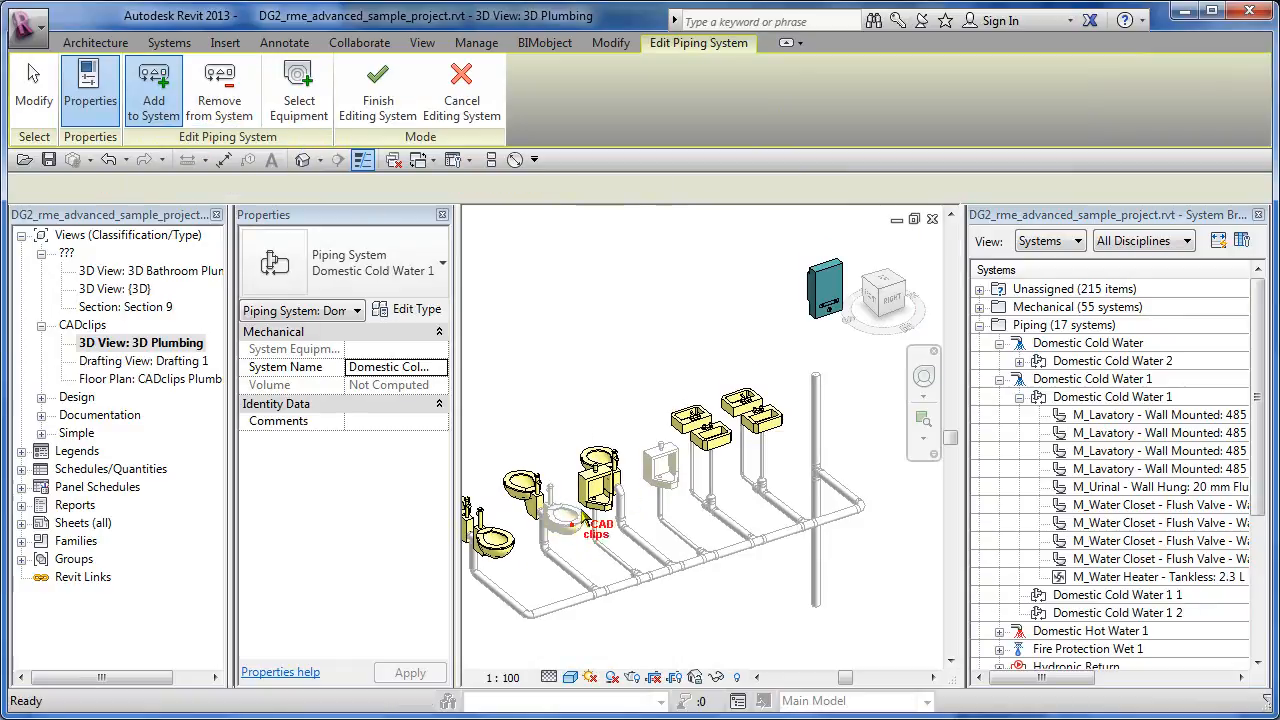
pyautogui.click(656, 474)
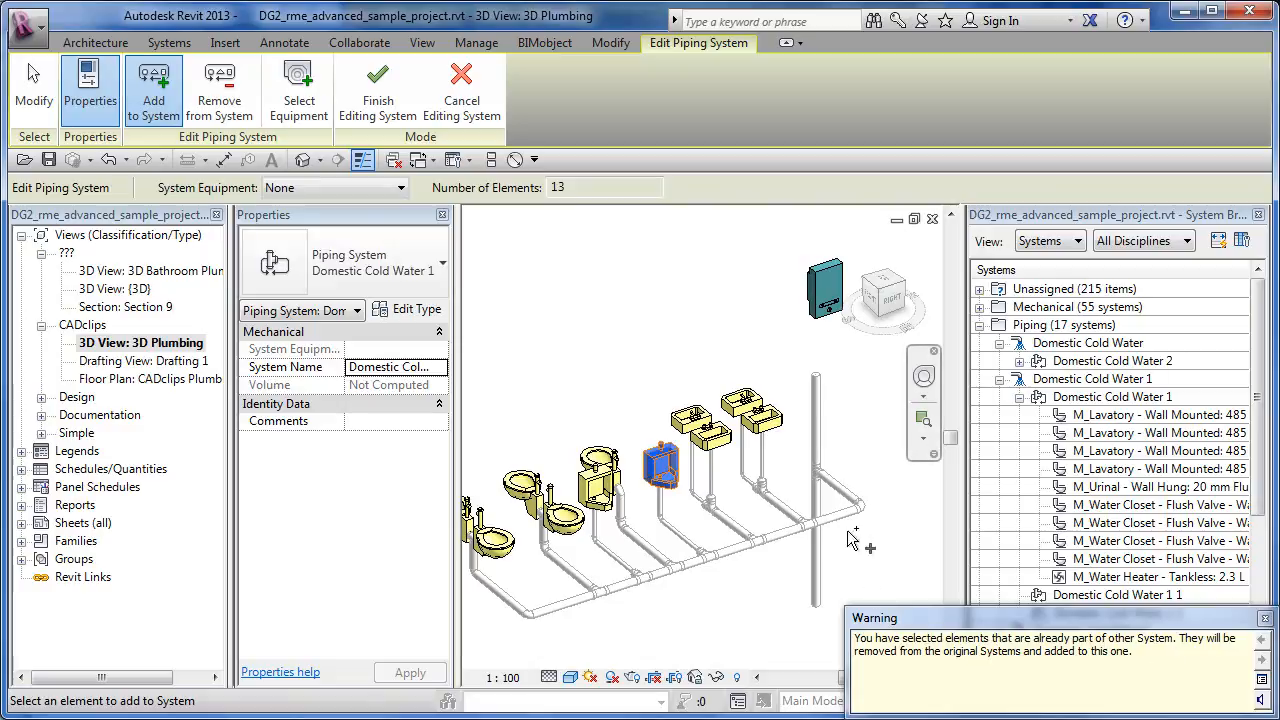
pyautogui.click(719, 354)
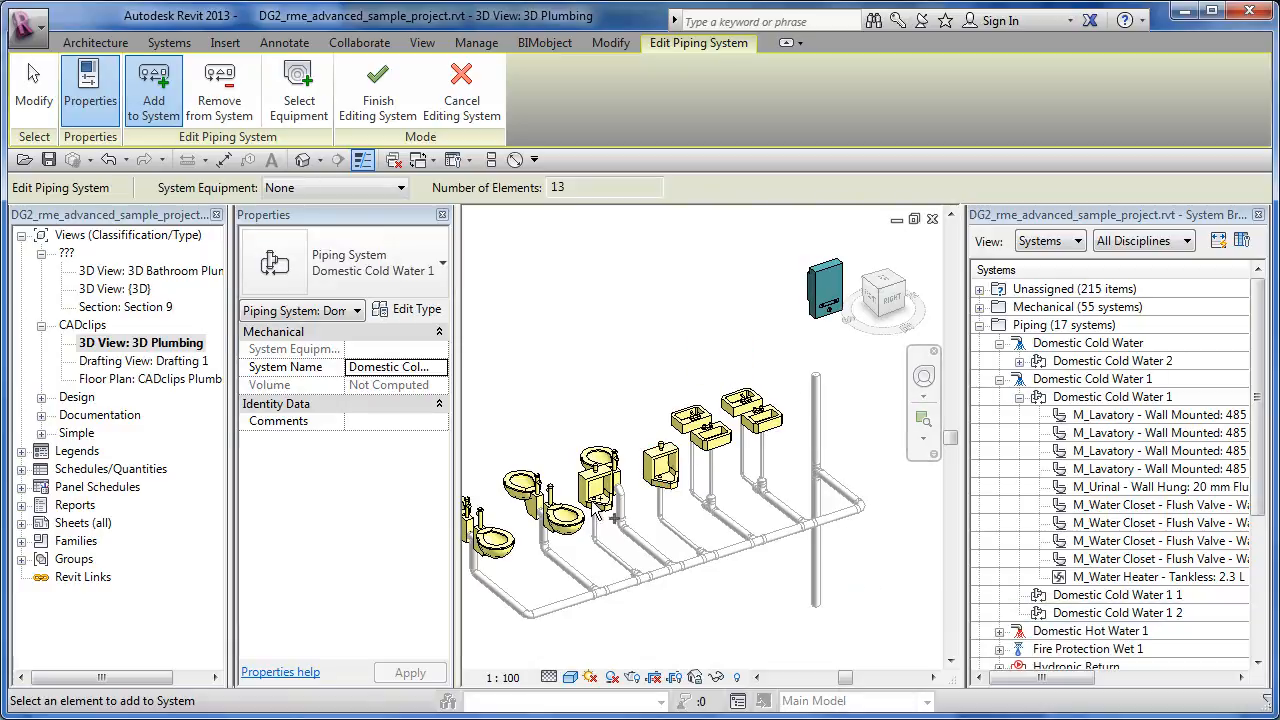
pyautogui.moveTo(729, 480); pyautogui.dragTo(770, 478, button='middle')
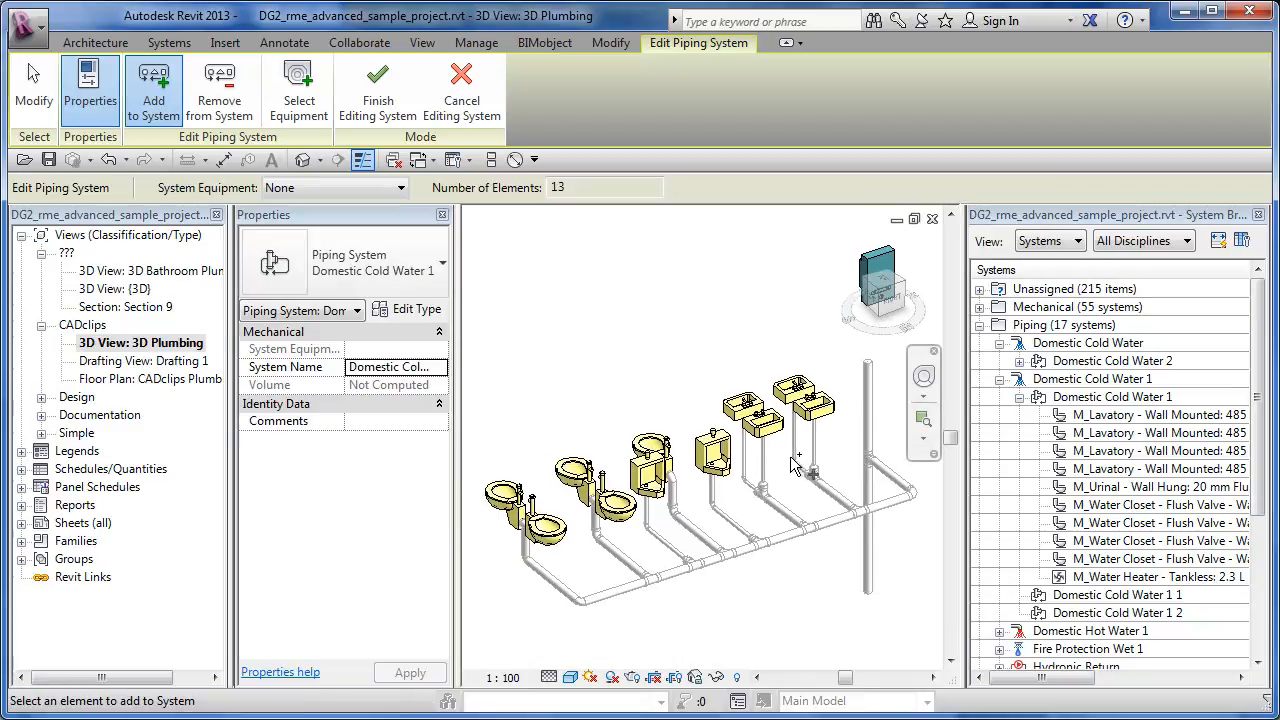
pyautogui.click(370, 82)
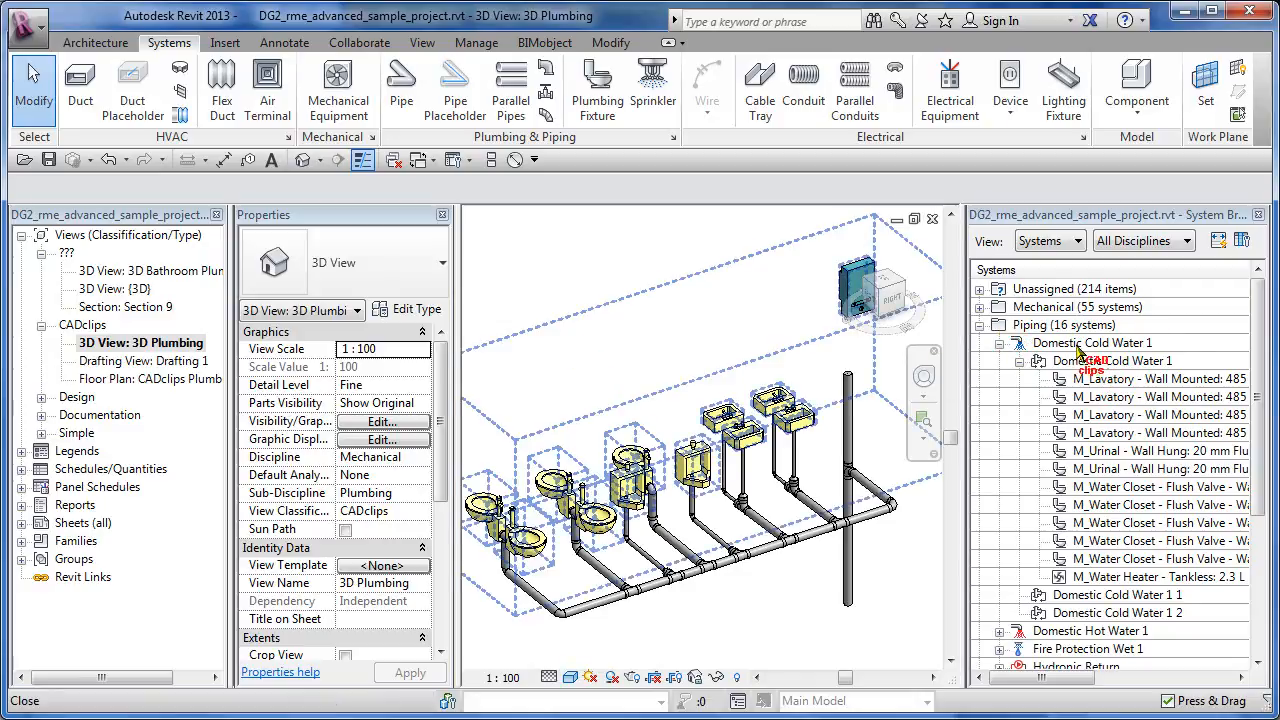
# Collapse the inner Domestic Cold Water 1 fixture list and expand Domestic Hot Water 1 in the System Browser
pyautogui.click(1019, 361)
pyautogui.click(1127, 397)
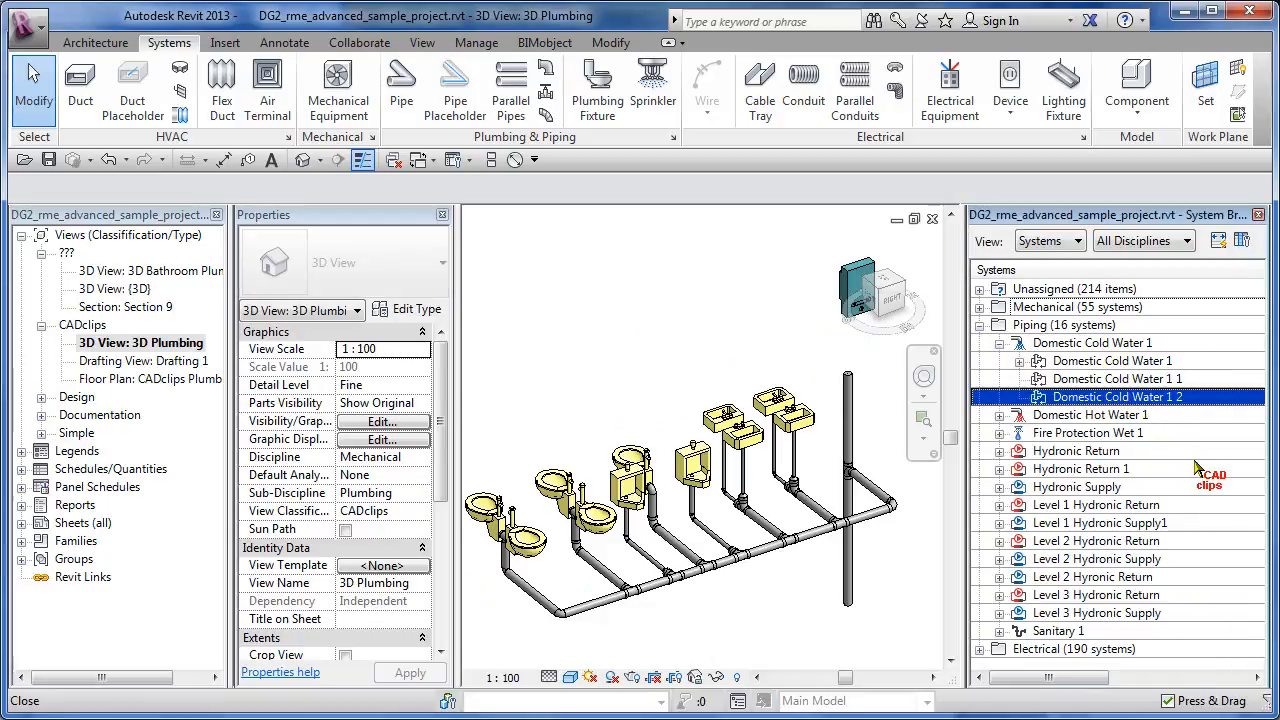
pyautogui.click(1014, 419)
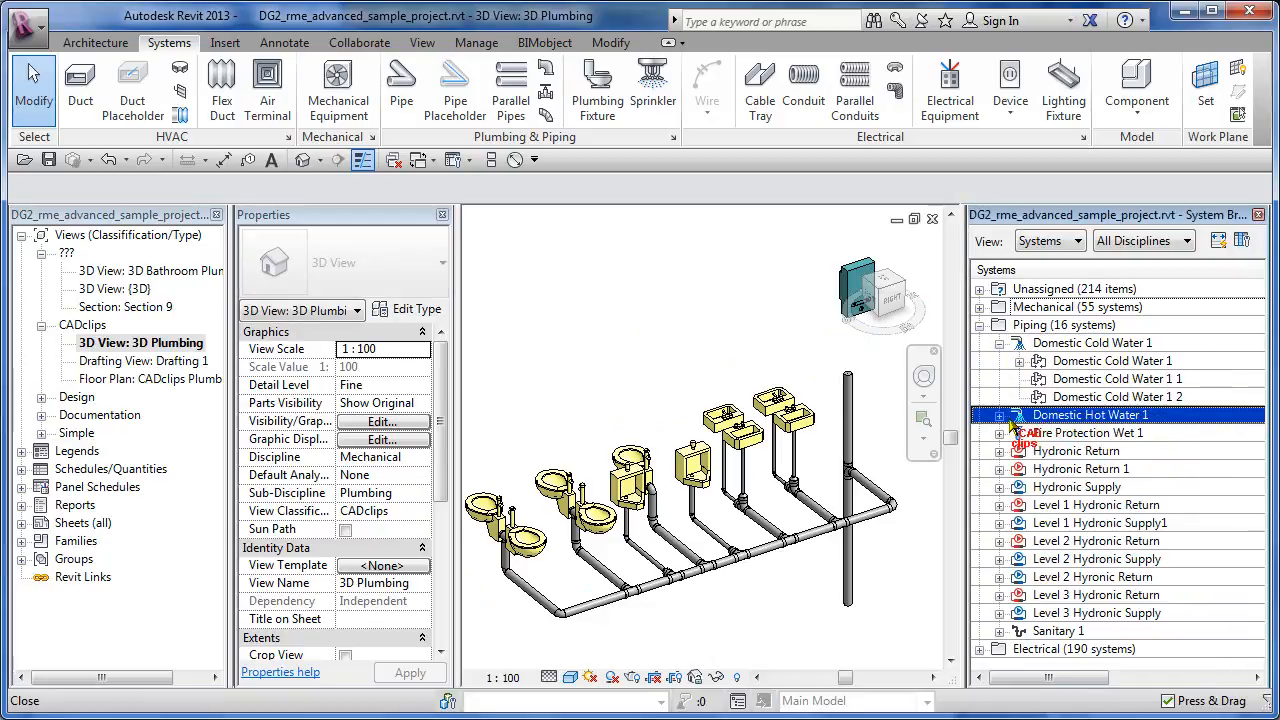
pyautogui.click(999, 416)
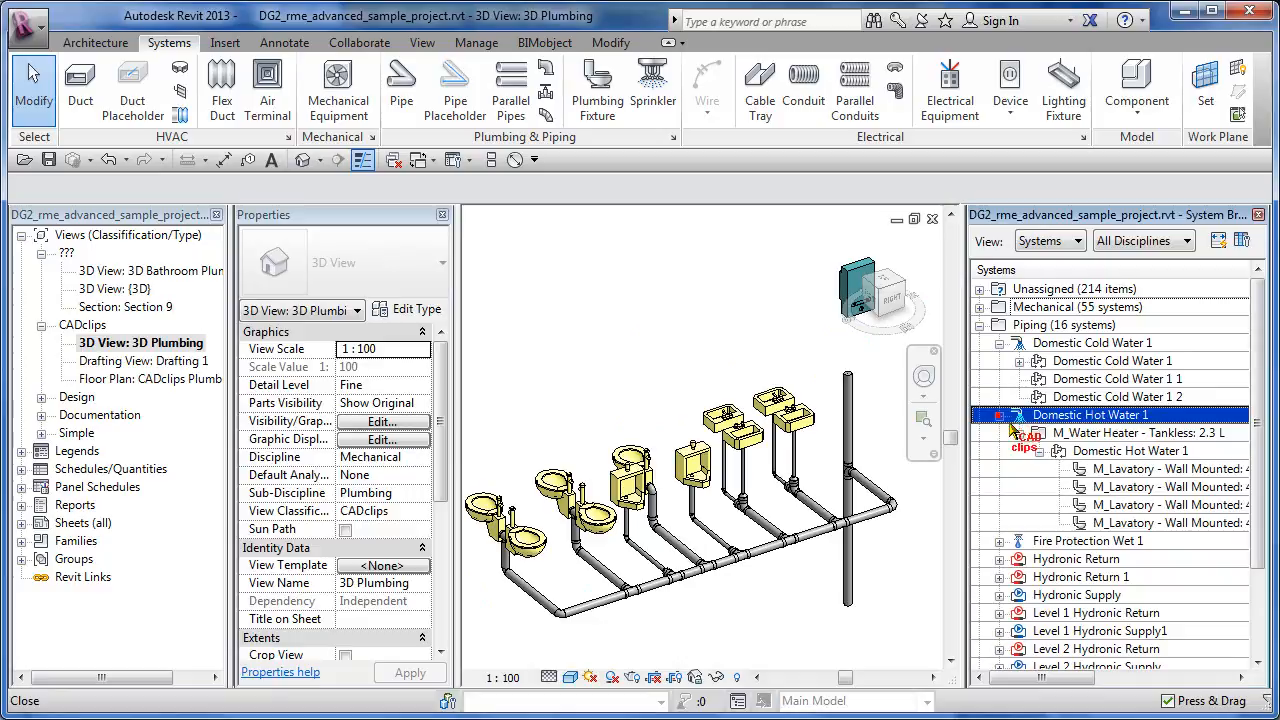
# Select the M_Water Heater - Tankless: 2.3 L entry in the System Browser and check which systems it belongs to
pyautogui.click(1130, 433)
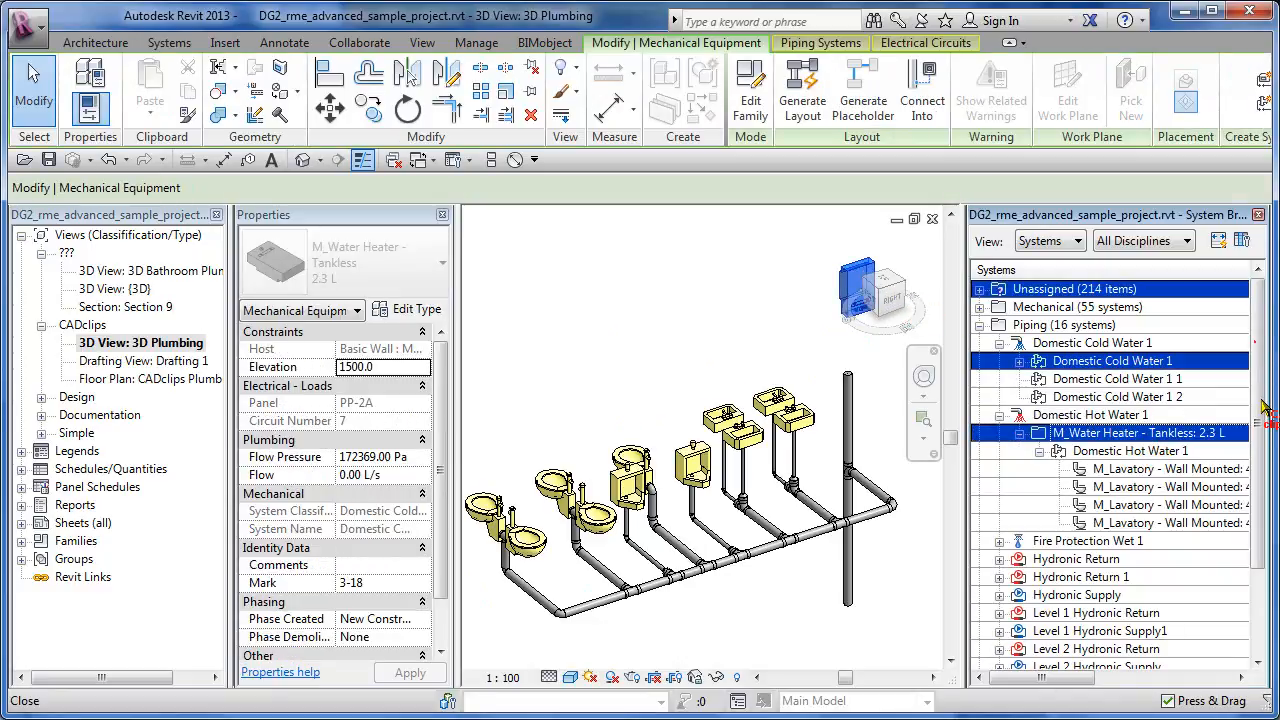
pyautogui.moveTo(1263, 408); pyautogui.dragTo(1263, 497)
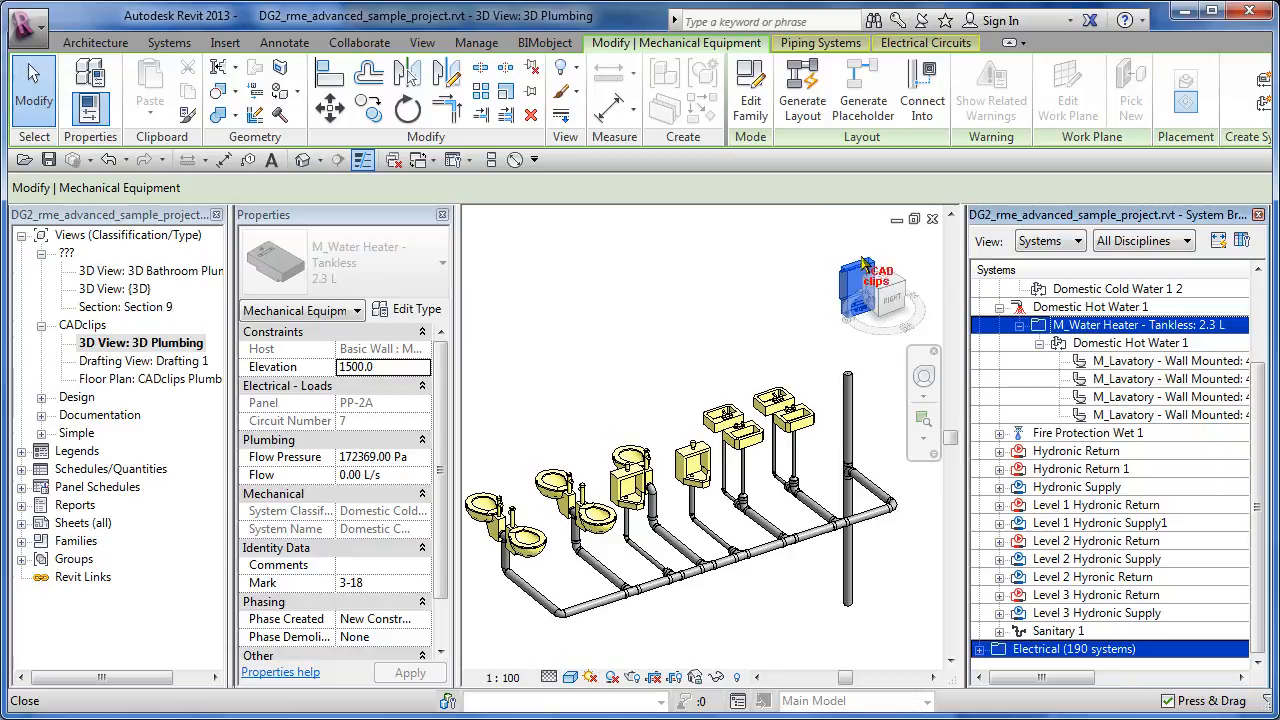
pyautogui.scroll(2, 1260, 436)
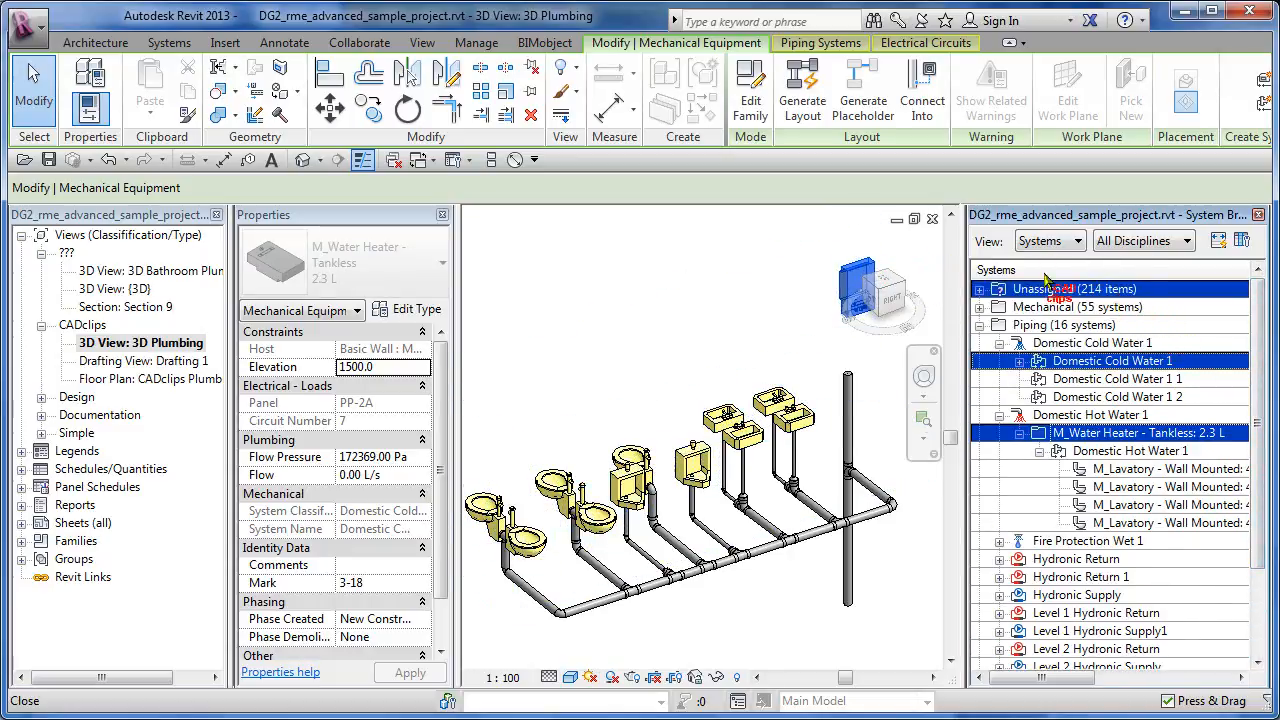
# Collapse the tankless water heater and Domestic Cold Water 1 branches and review the domestic water systems the heater belongs to
pyautogui.click(1019, 436)
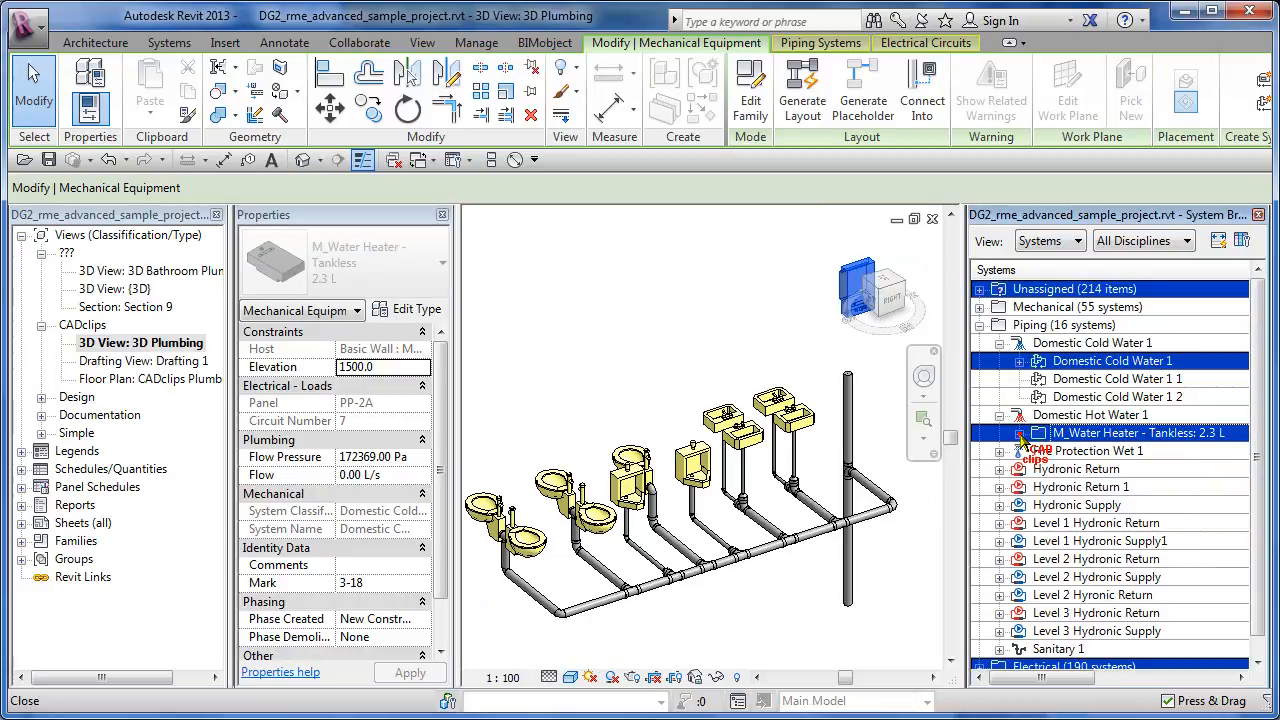
pyautogui.click(1000, 344)
pyautogui.keyDown('ctrl'); pyautogui.click(1152, 434); pyautogui.keyUp('ctrl')
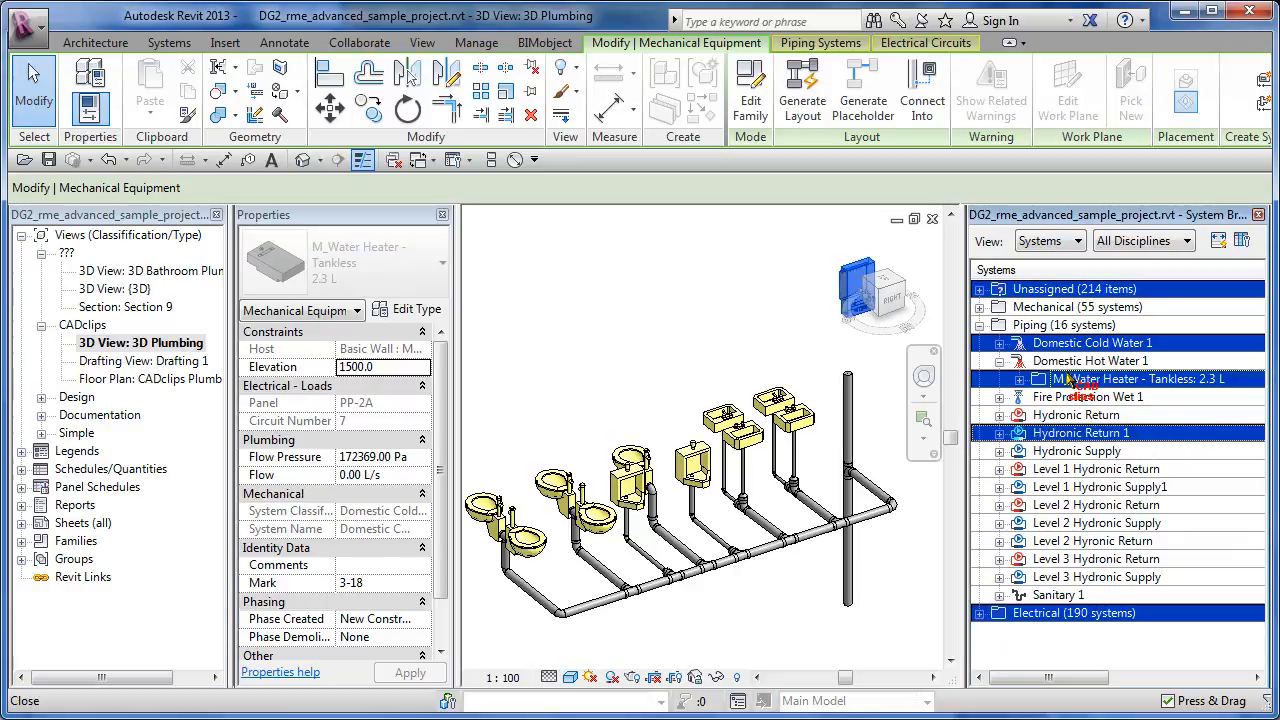
pyautogui.keyDown('ctrl'); pyautogui.click(1073, 362); pyautogui.keyUp('ctrl')
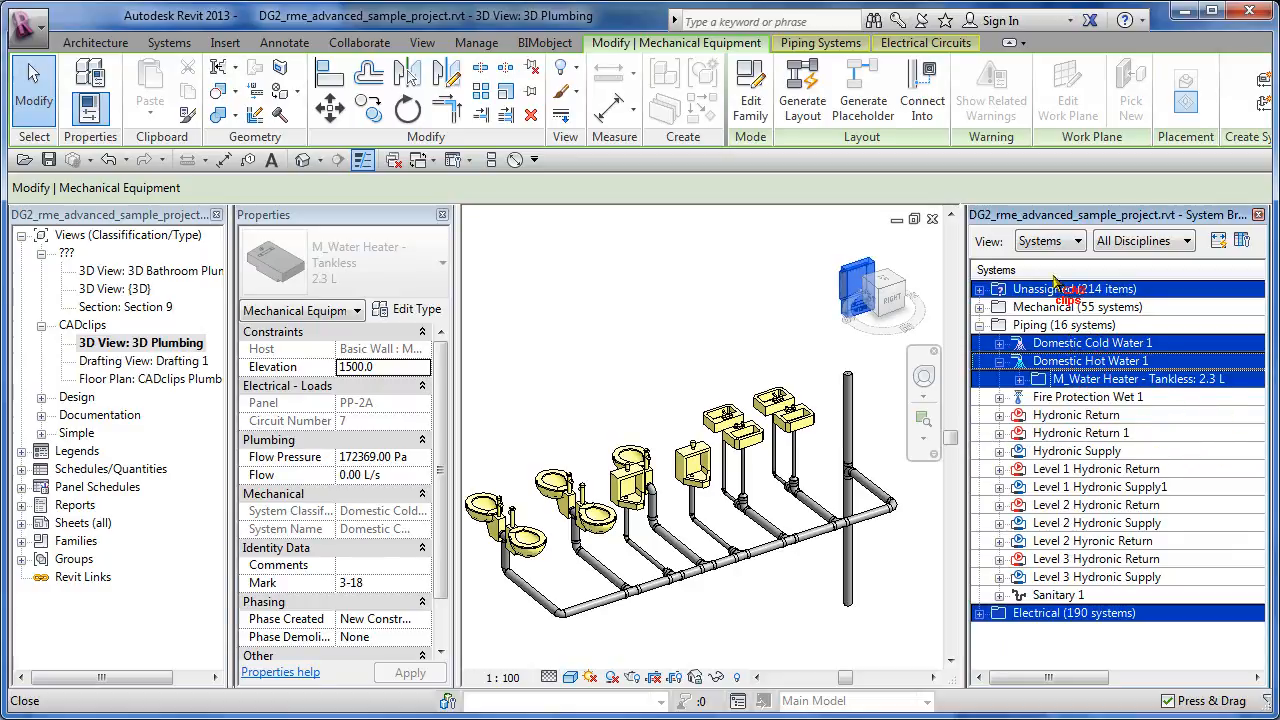
# Collapse and reopen the Piping category, and expand Domestic Hot Water 1 through the water heater to its lavatories
pyautogui.click(979, 325)
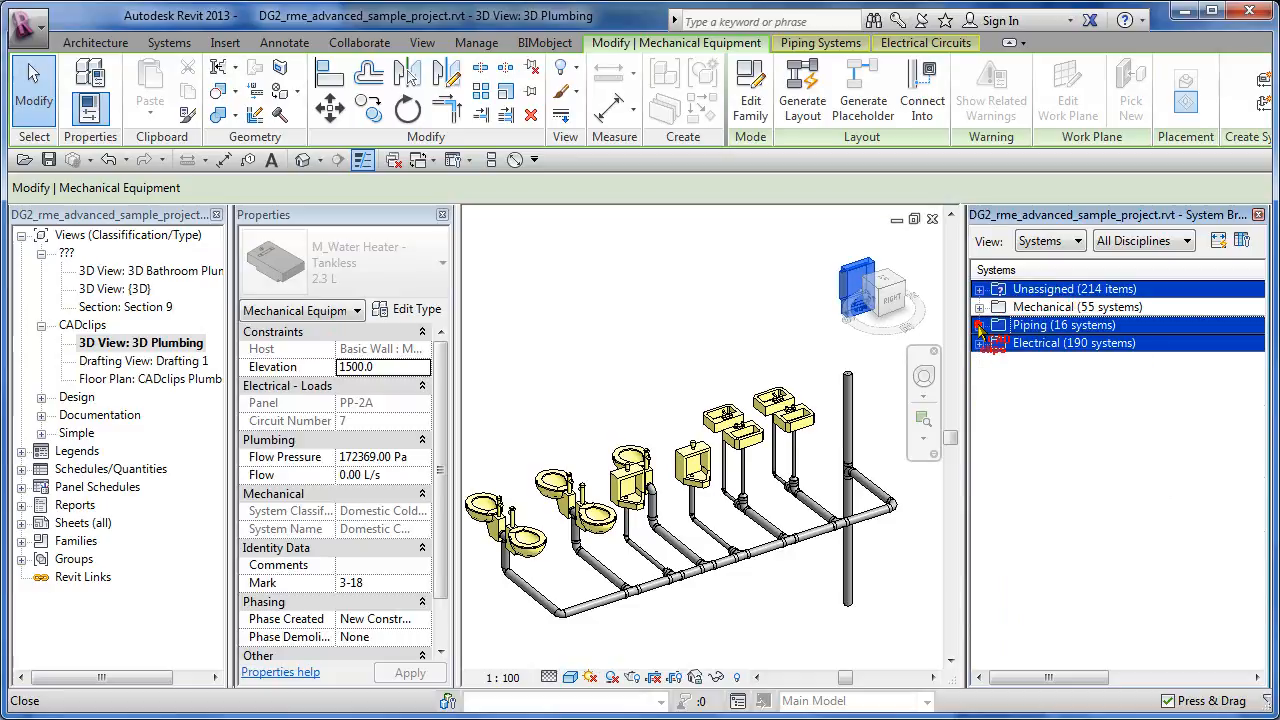
pyautogui.click(978, 324)
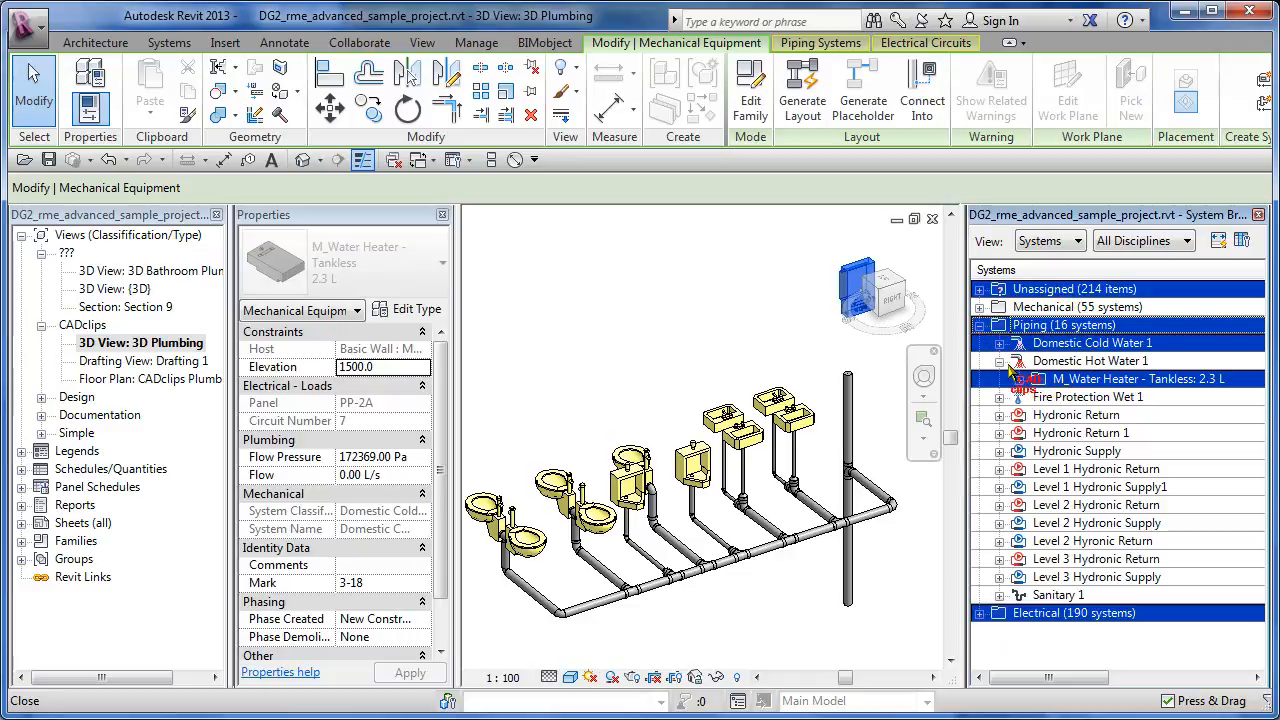
pyautogui.click(999, 361)
pyautogui.click(999, 361)
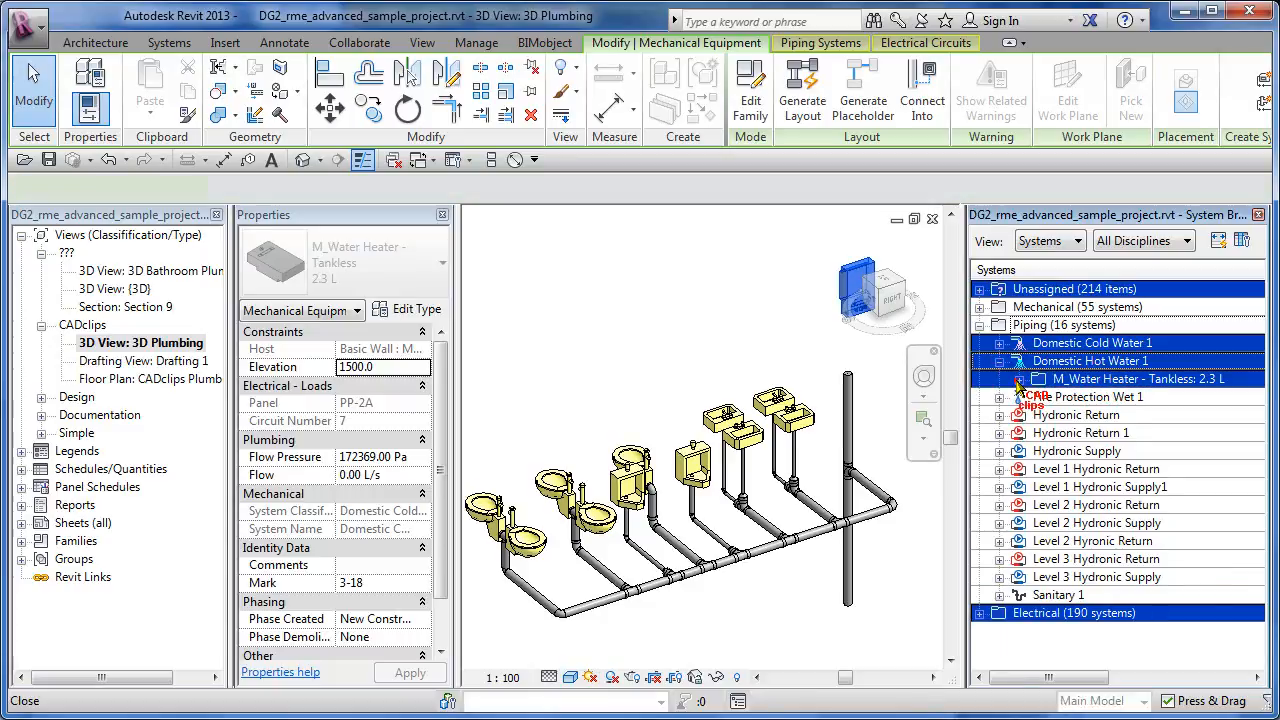
pyautogui.click(1019, 380)
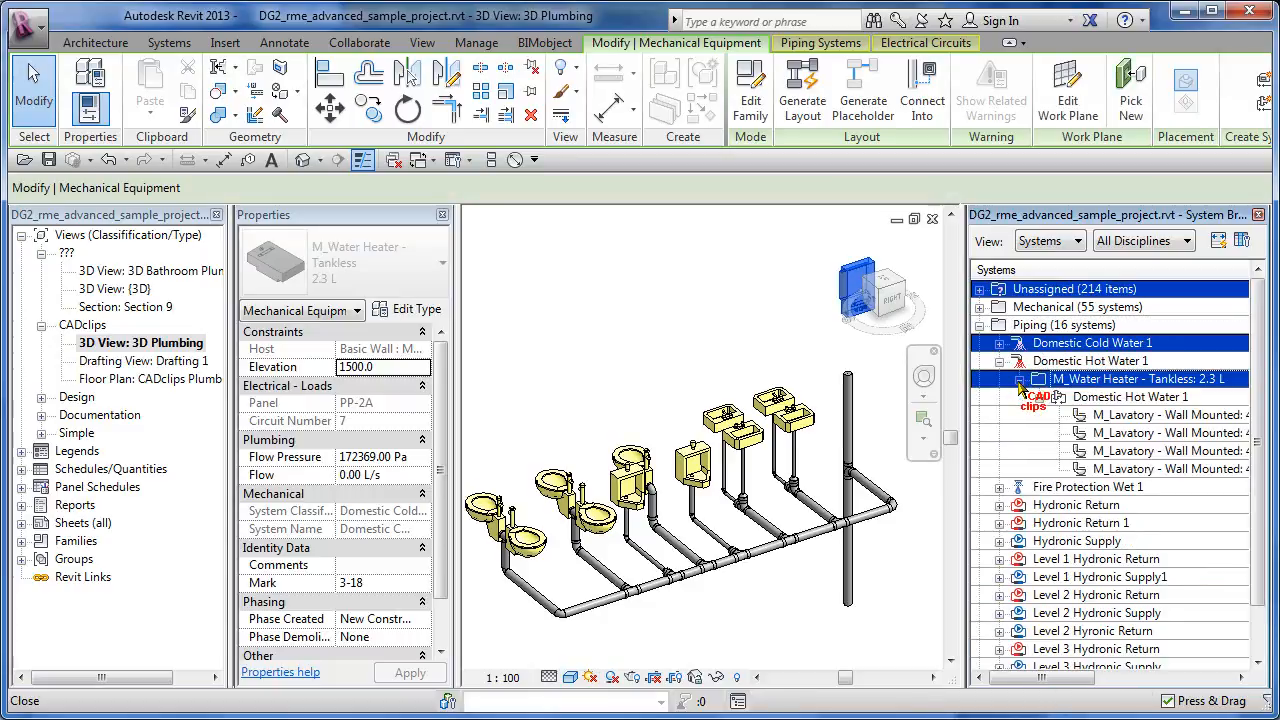
# Select the Domestic Hot Water 1 system under the water heater, examine its connected lavatories in the 3D view, and clear the selection
pyautogui.click(1150, 398)
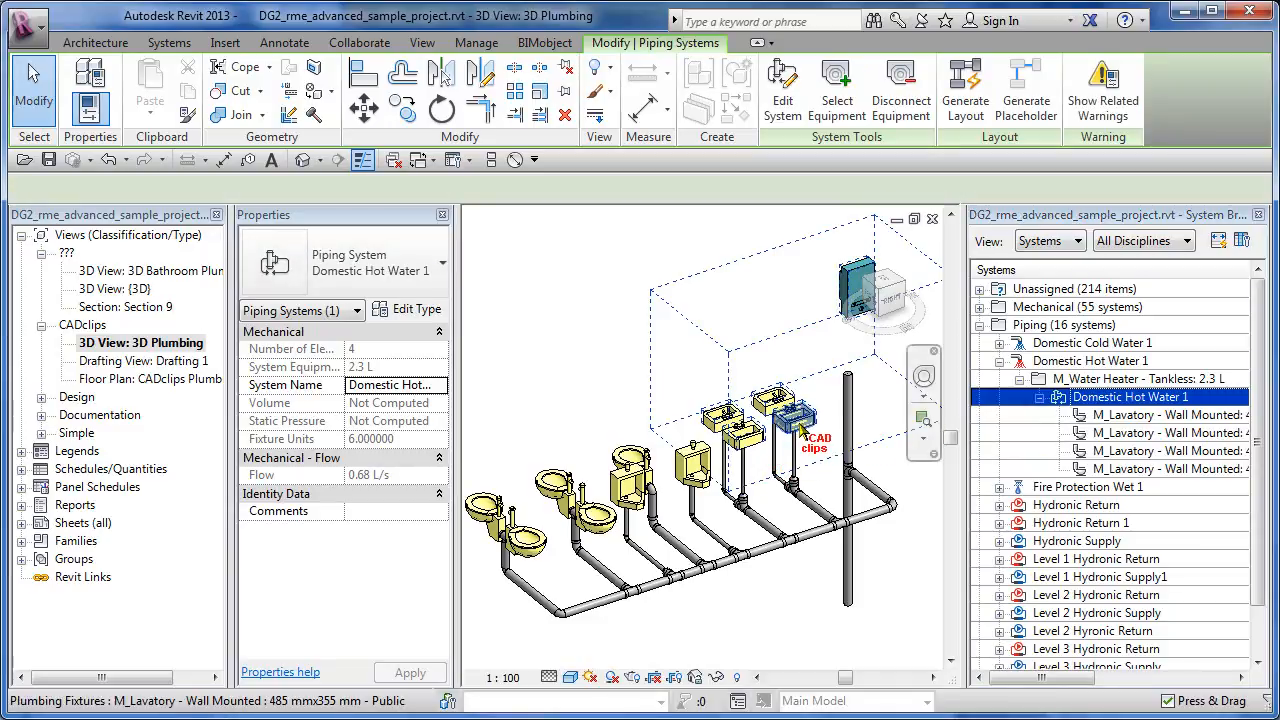
pyautogui.keyDown('shift'); pyautogui.moveTo(829, 443); pyautogui.dragTo(826, 345, button='middle'); pyautogui.keyUp('shift')
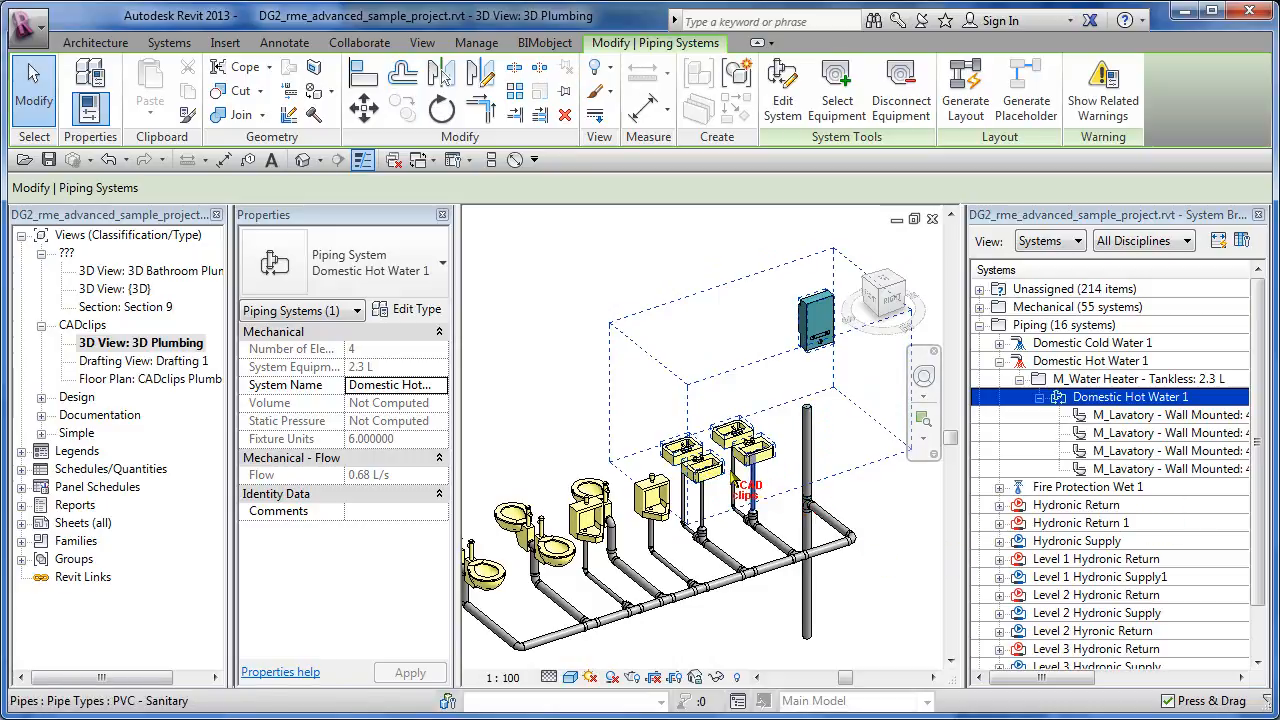
pyautogui.scroll(4, 735, 490)
pyautogui.scroll(2, 735, 490)
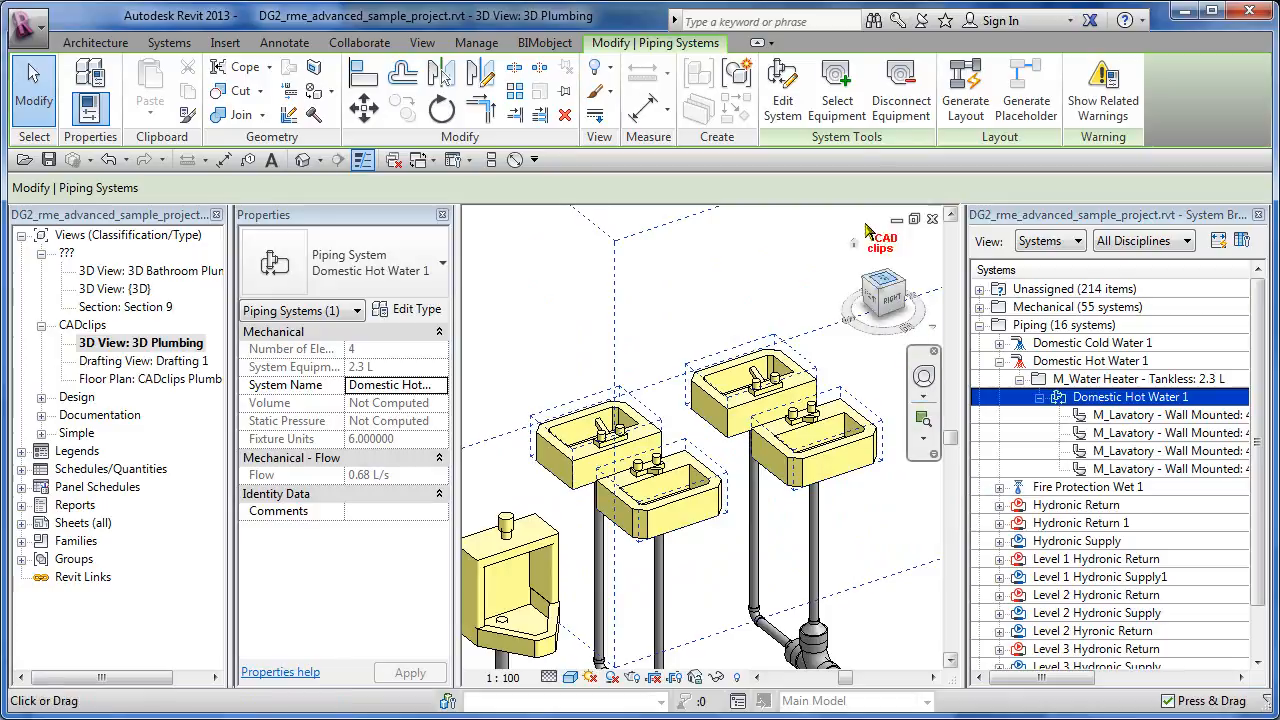
pyautogui.scroll(-2, 738, 385)
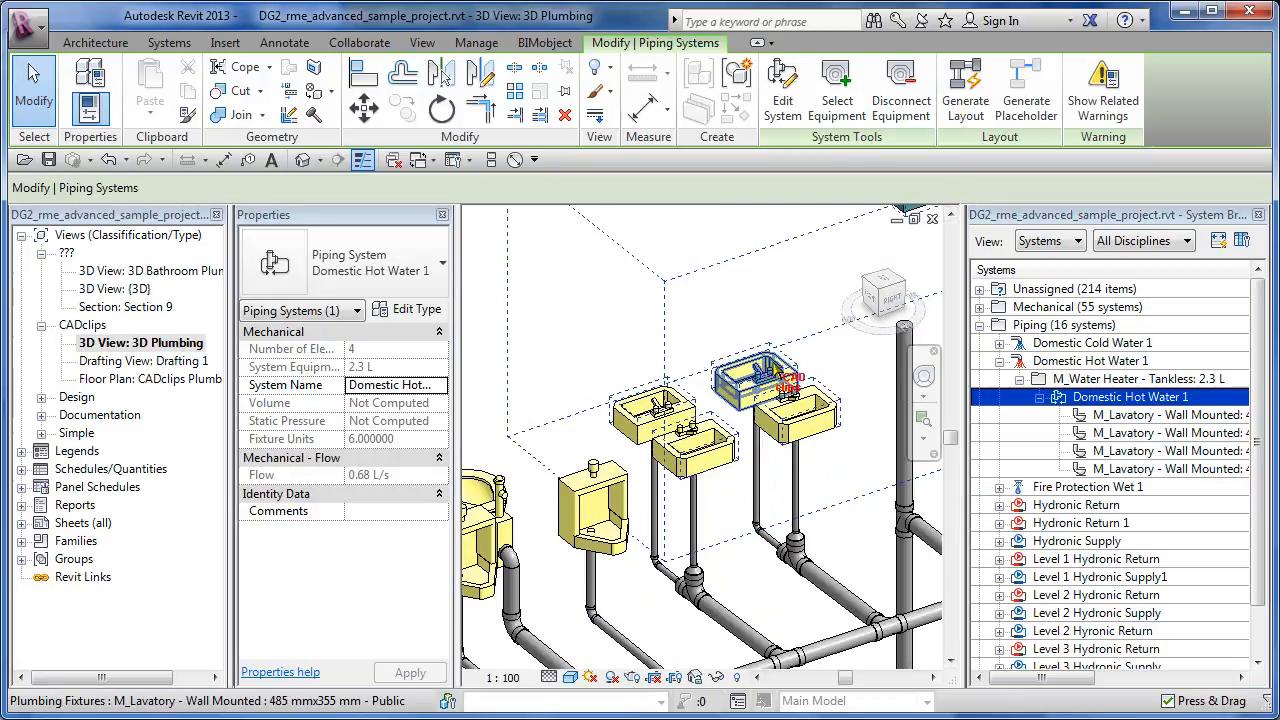
pyautogui.moveTo(735, 390); pyautogui.dragTo(733, 453, button='middle')
pyautogui.scroll(-1, 733, 453)
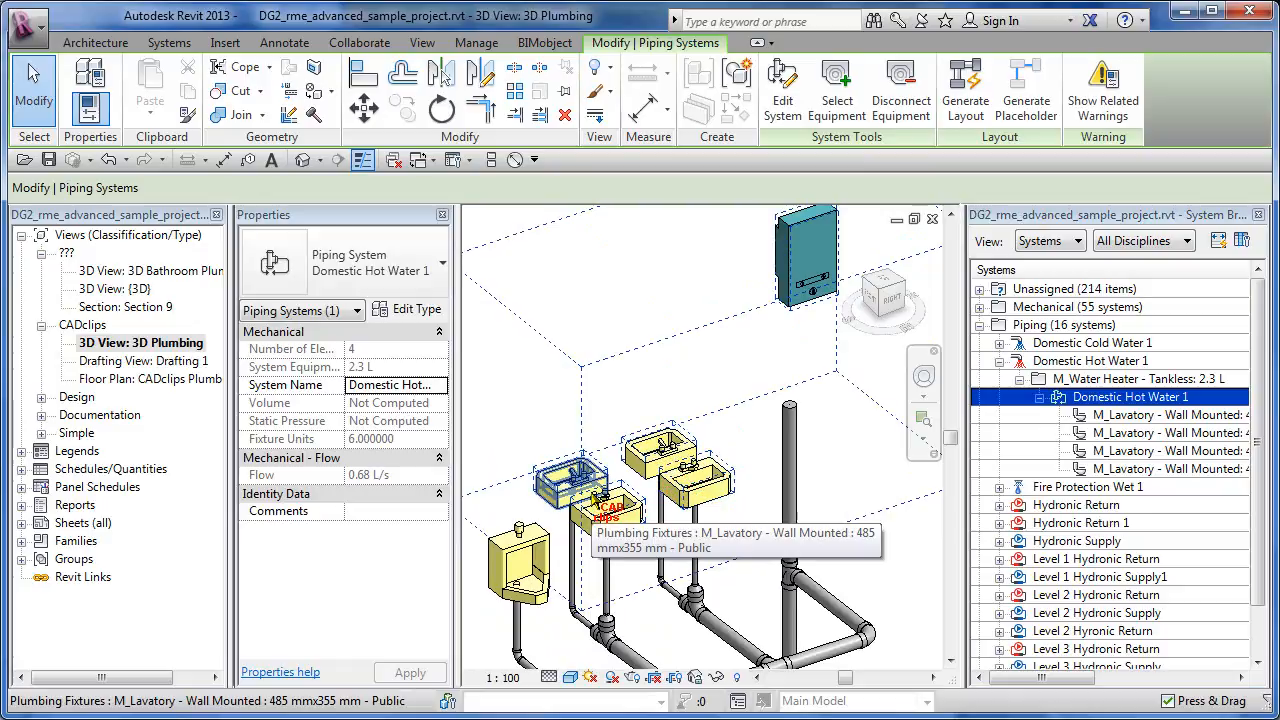
pyautogui.scroll(-2, 709, 468)
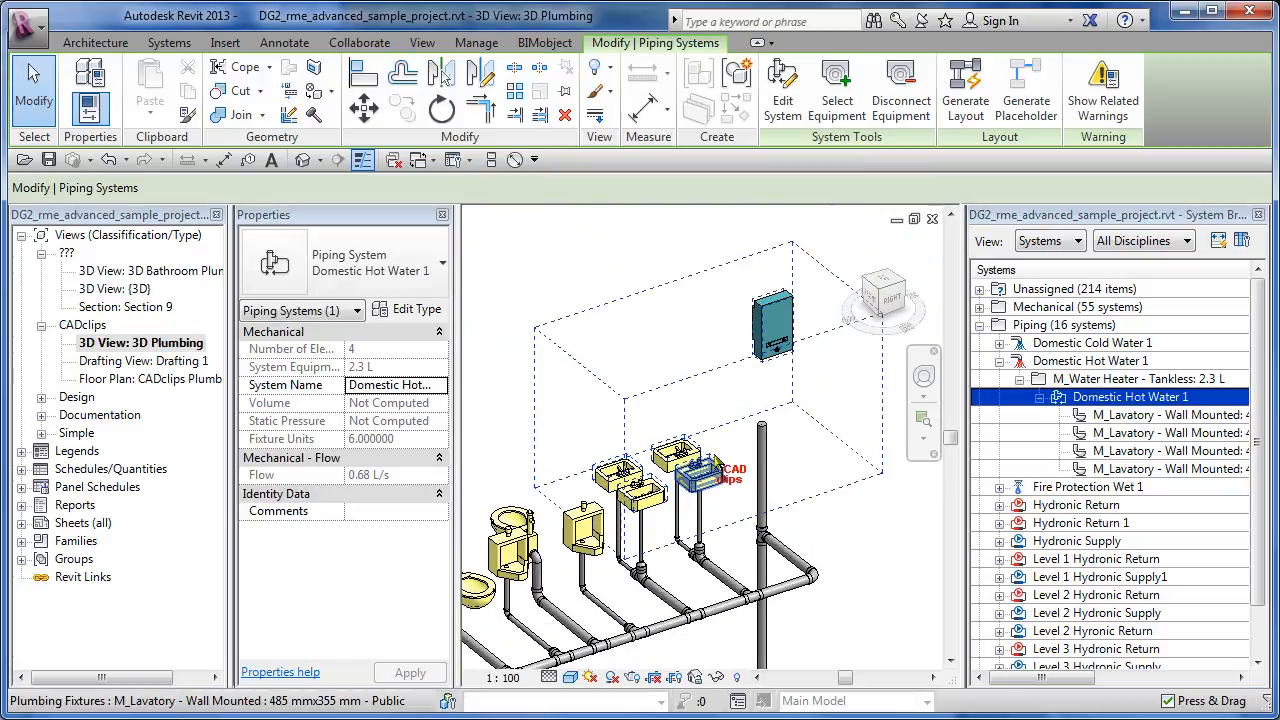
pyautogui.moveTo(715, 446); pyautogui.dragTo(795, 417, button='middle')
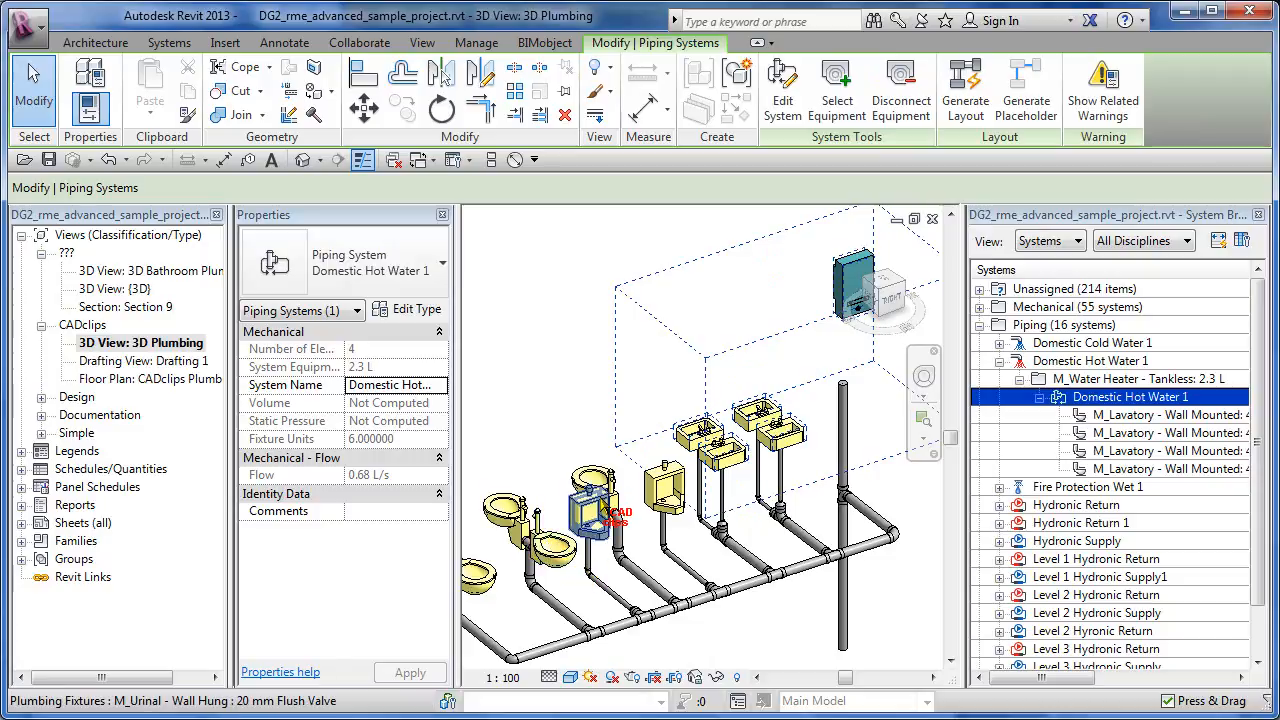
pyautogui.scroll(-3, 750, 550)
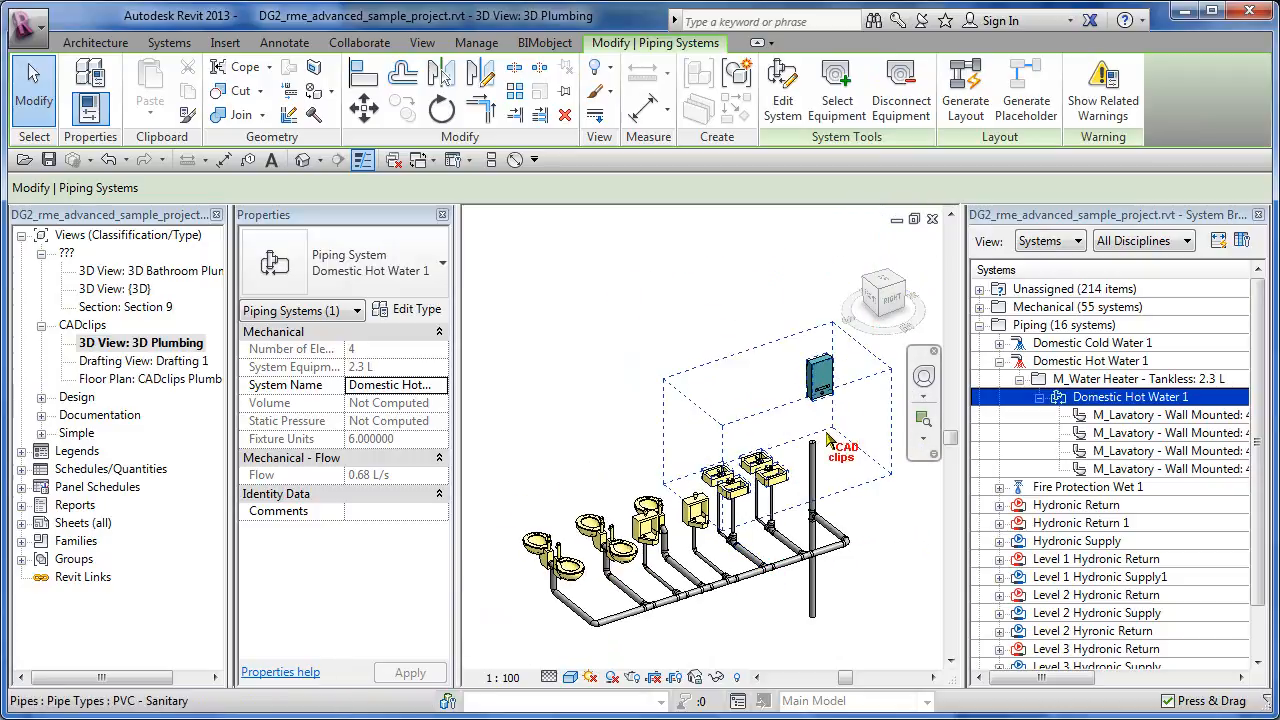
pyautogui.scroll(1, 793, 508)
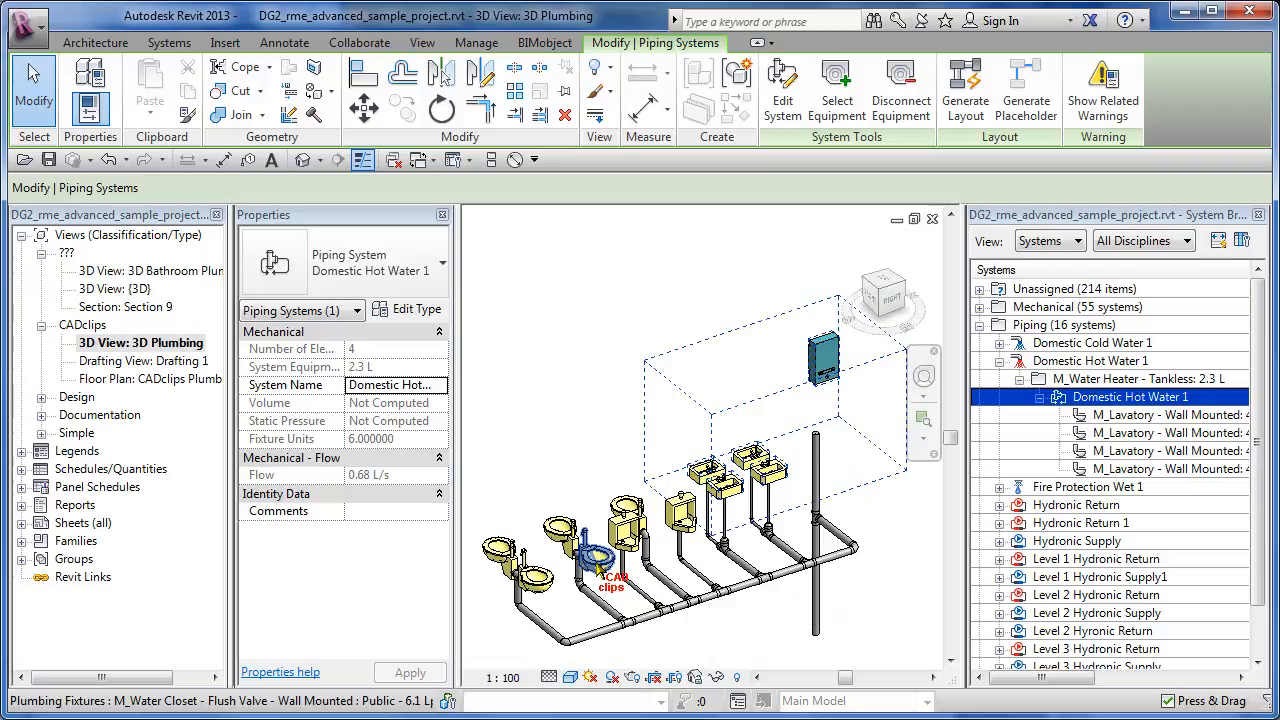
pyautogui.click(884, 583)
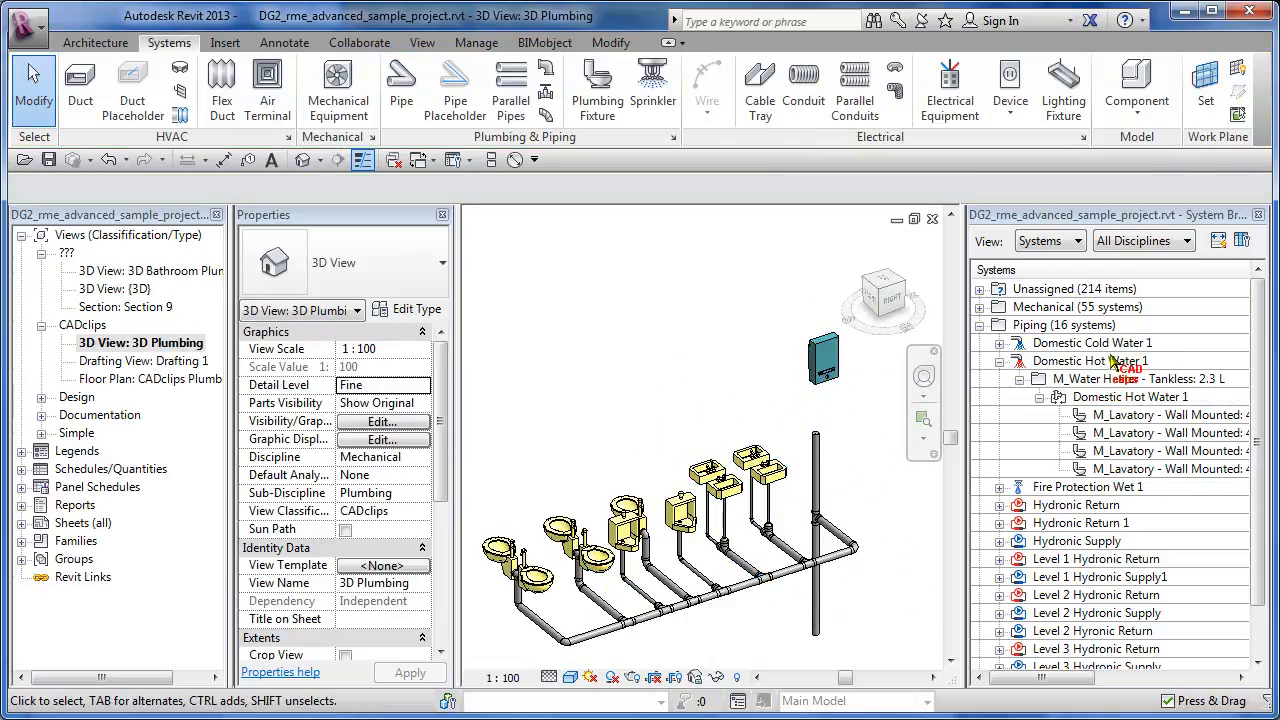
# Collapse Domestic Hot Water 1 and expand Sanitary 1 down to its fixture list in the System Browser
pyautogui.click(999, 361)
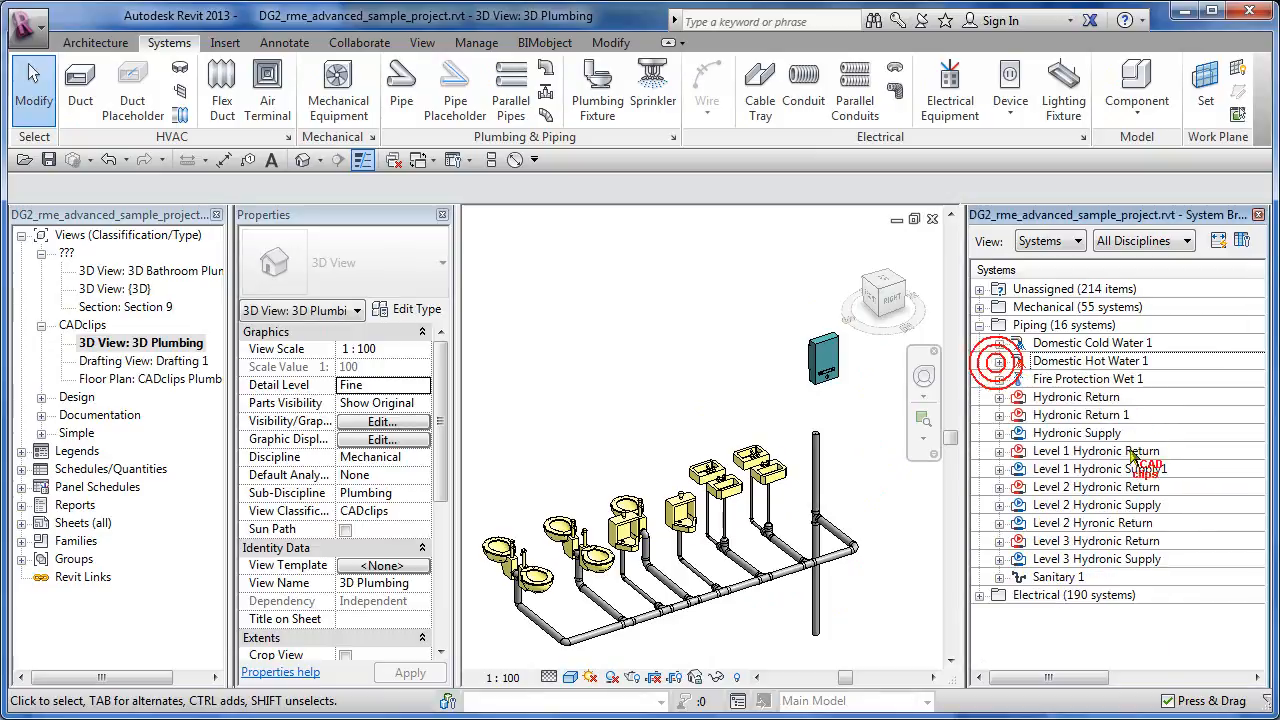
pyautogui.click(999, 577)
pyautogui.click(1019, 595)
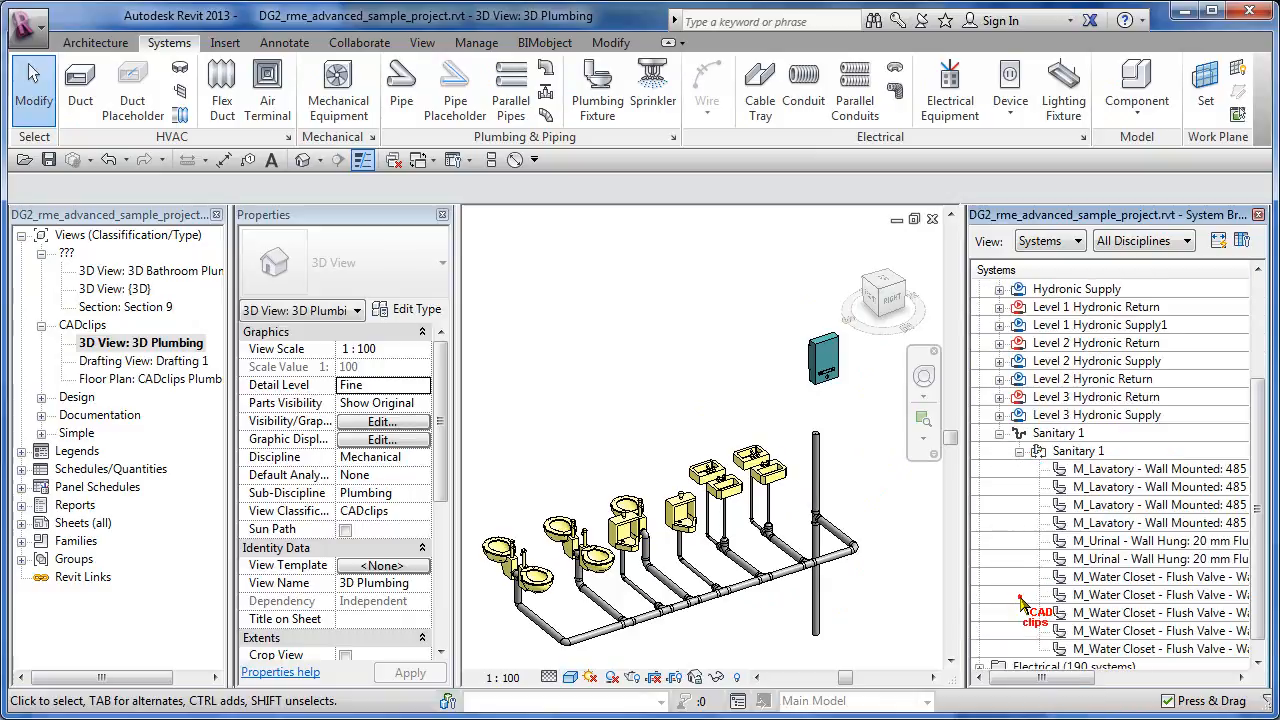
# Select the inner Sanitary 1 piping system and examine its fixtures and waste piping in the 3D view
pyautogui.click(1095, 453)
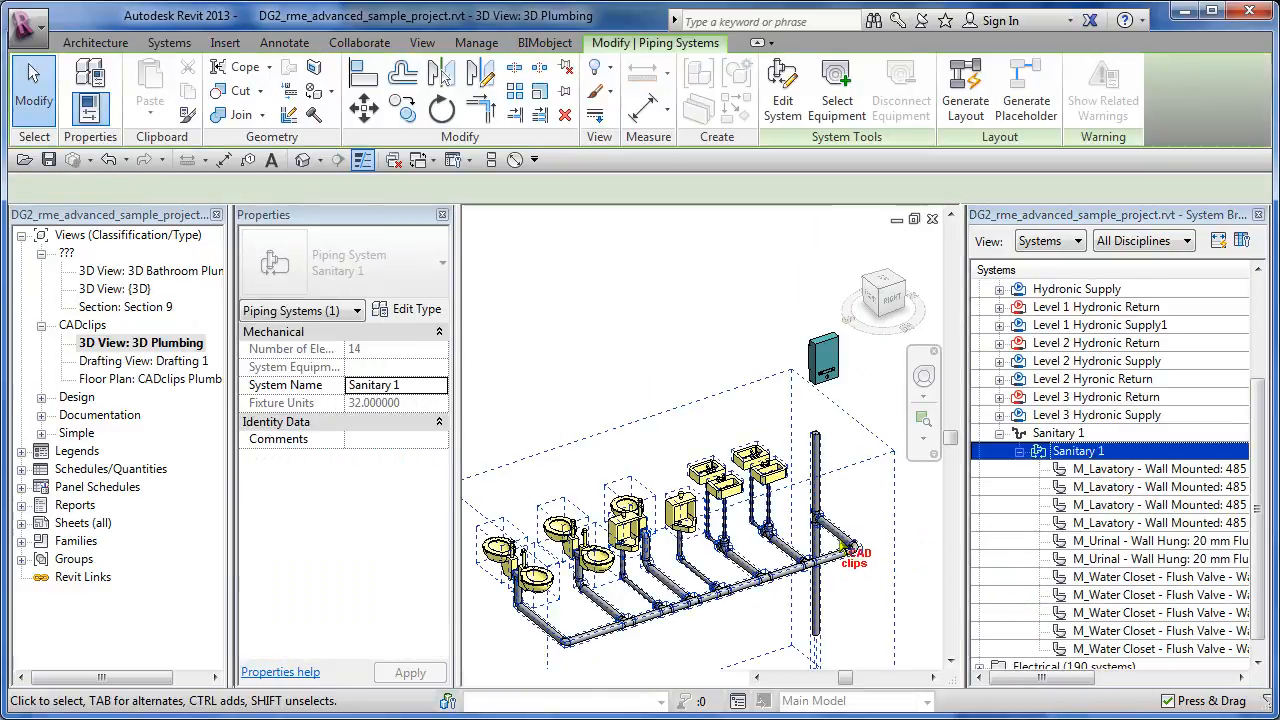
pyautogui.moveTo(818, 508); pyautogui.dragTo(840, 472, button='middle')
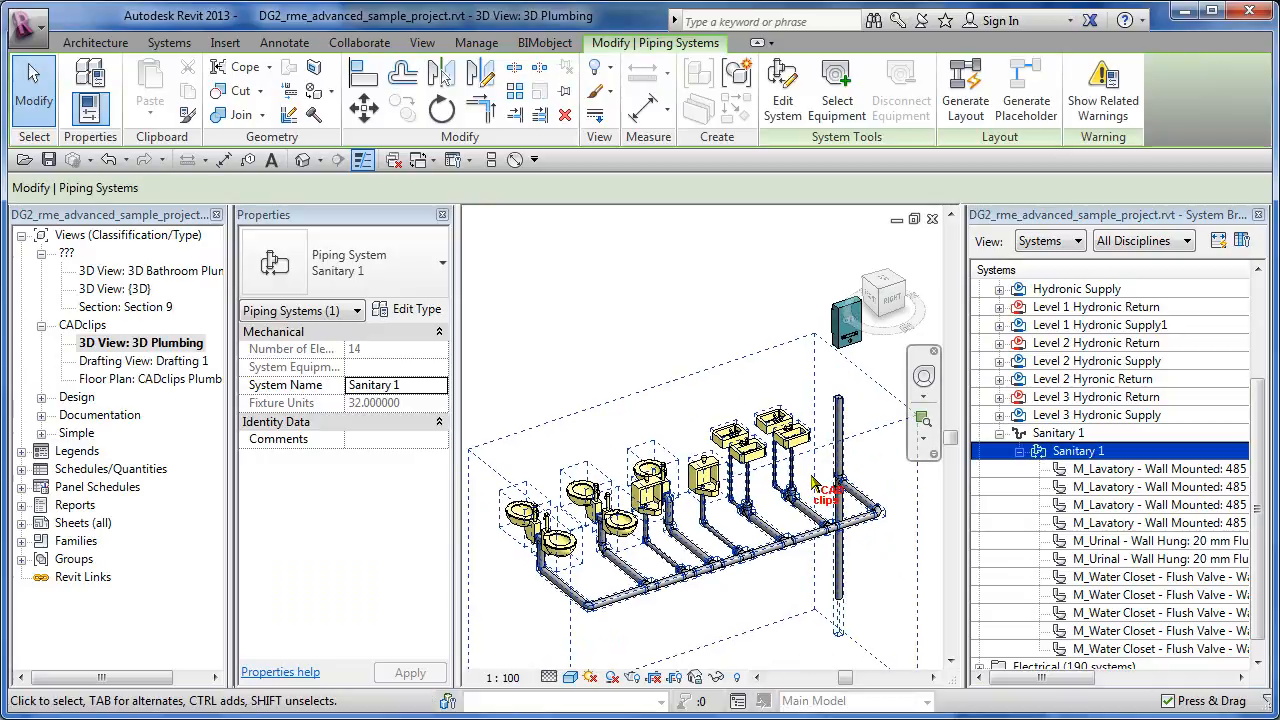
pyautogui.scroll(3, 748, 487)
pyautogui.scroll(-3, 748, 487)
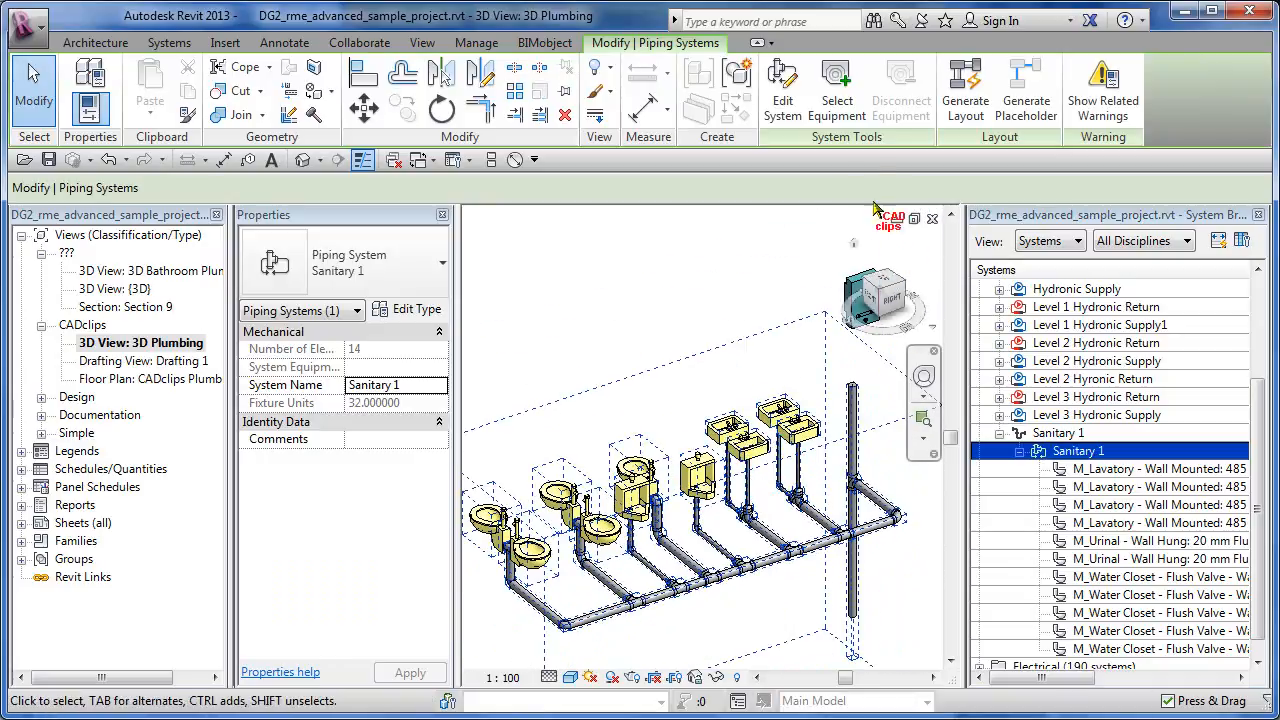
# Open the Sanitary 1 system for editing and inspect which fixtures and pipe segments belong to it in the 3D view
pyautogui.click(783, 85)
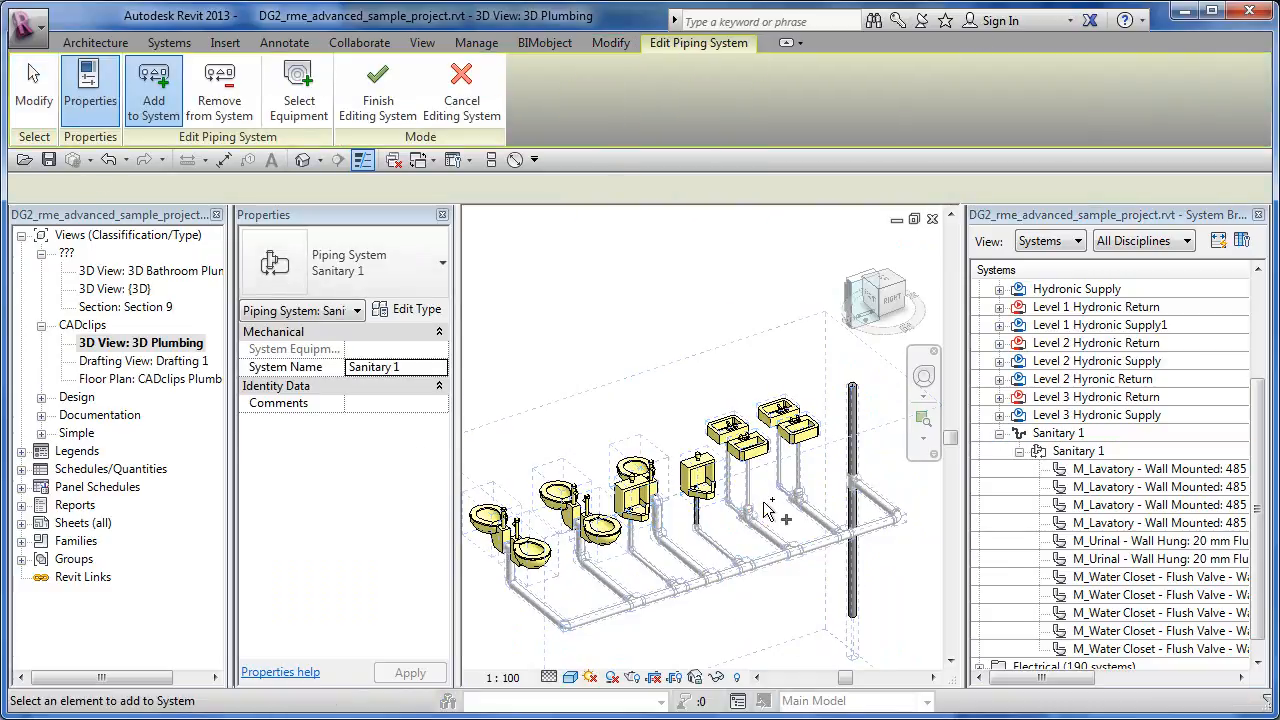
pyautogui.moveTo(746, 523); pyautogui.dragTo(711, 528, button='middle')
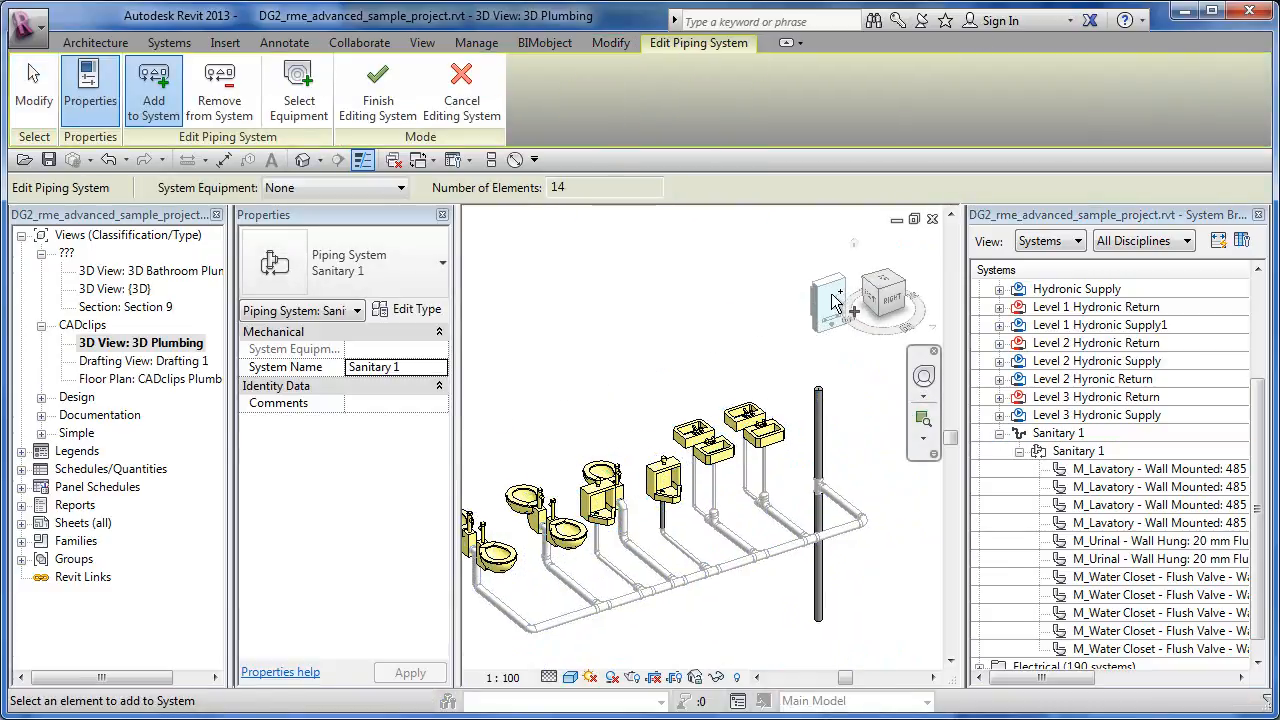
pyautogui.moveTo(823, 354); pyautogui.dragTo(873, 297, button='middle')
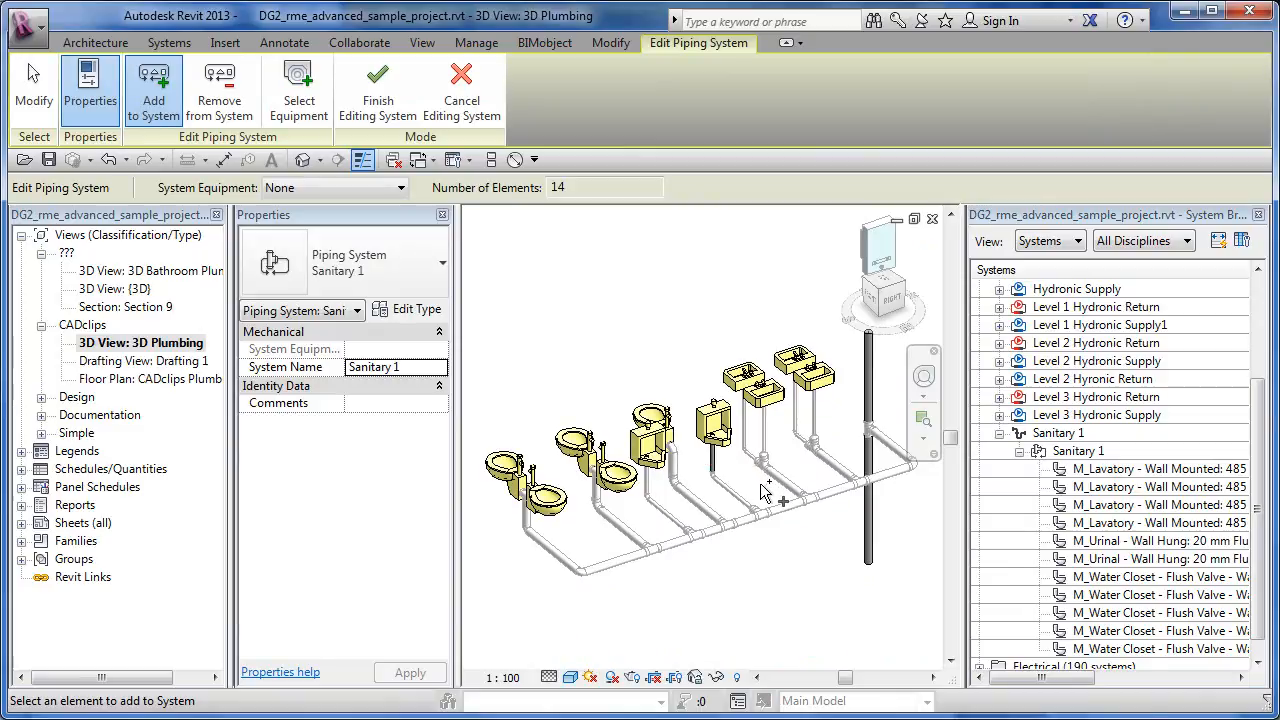
pyautogui.scroll(5, 744, 476)
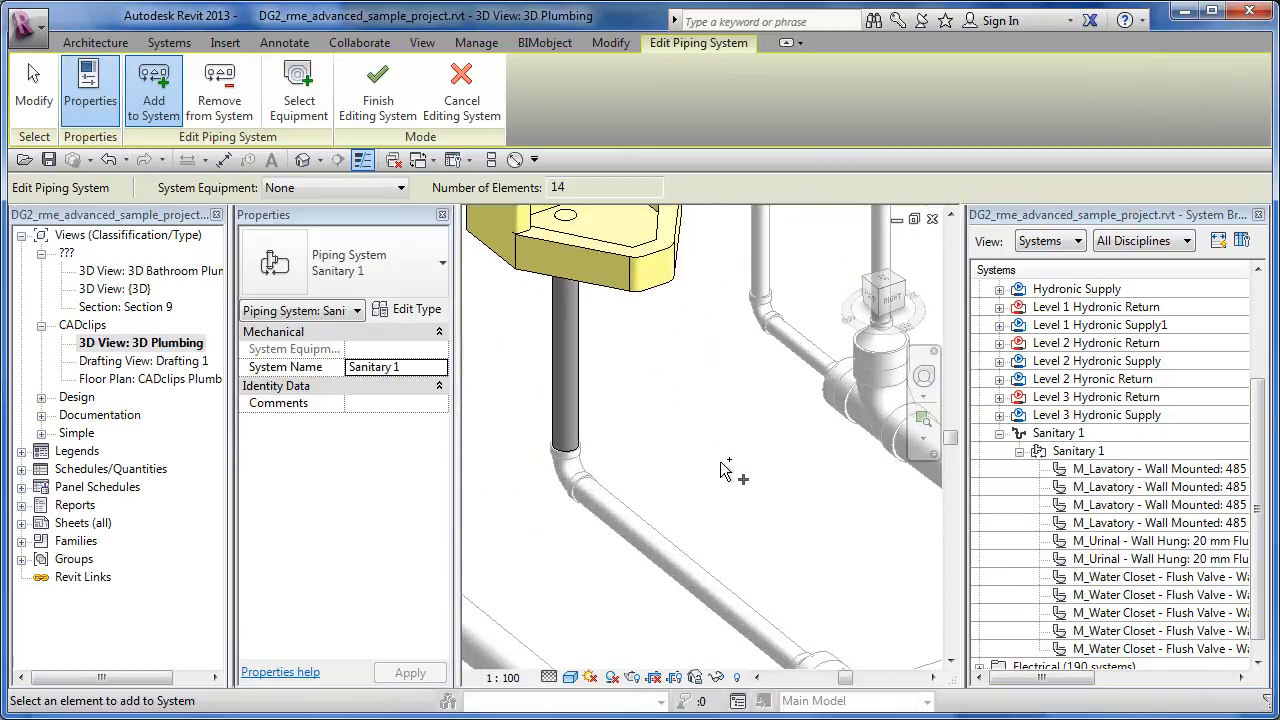
pyautogui.scroll(-5, 724, 471)
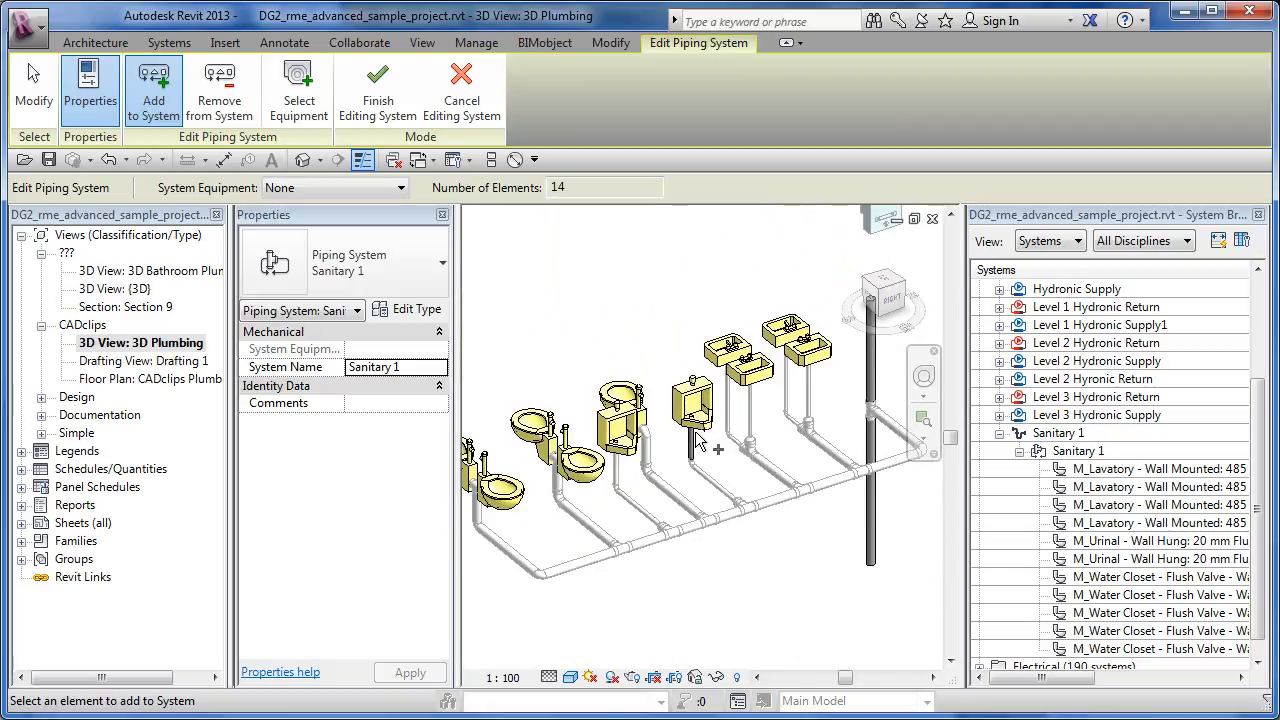
pyautogui.moveTo(722, 478); pyautogui.dragTo(728, 485, button='middle')
pyautogui.moveTo(830, 470); pyautogui.dragTo(788, 494, button='middle')
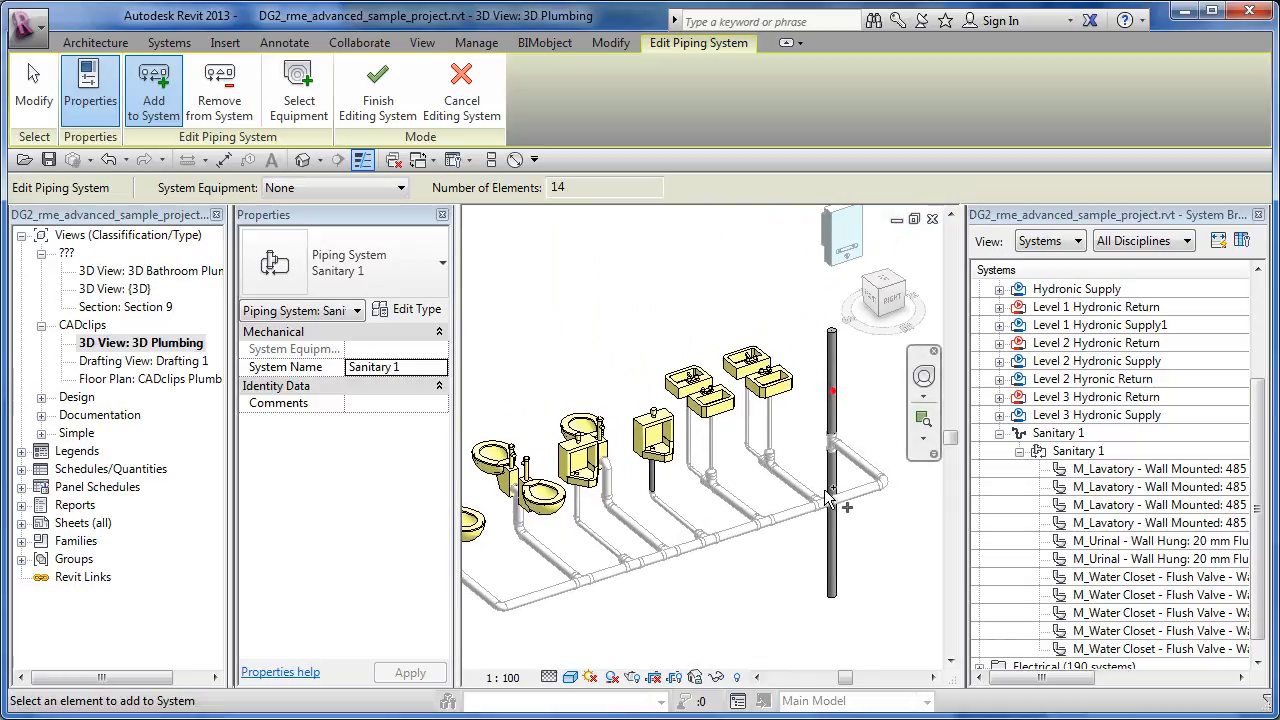
pyautogui.moveTo(640, 585); pyautogui.dragTo(679, 573, button='middle')
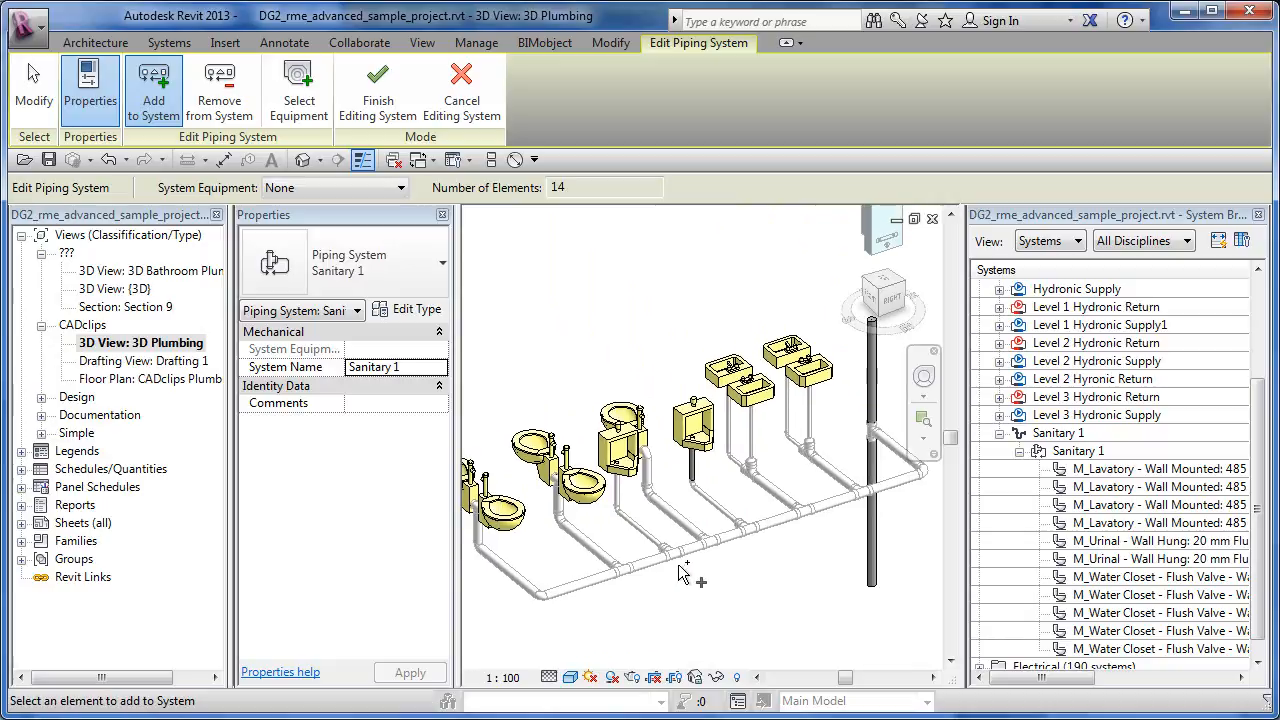
pyautogui.scroll(-2, 680, 573)
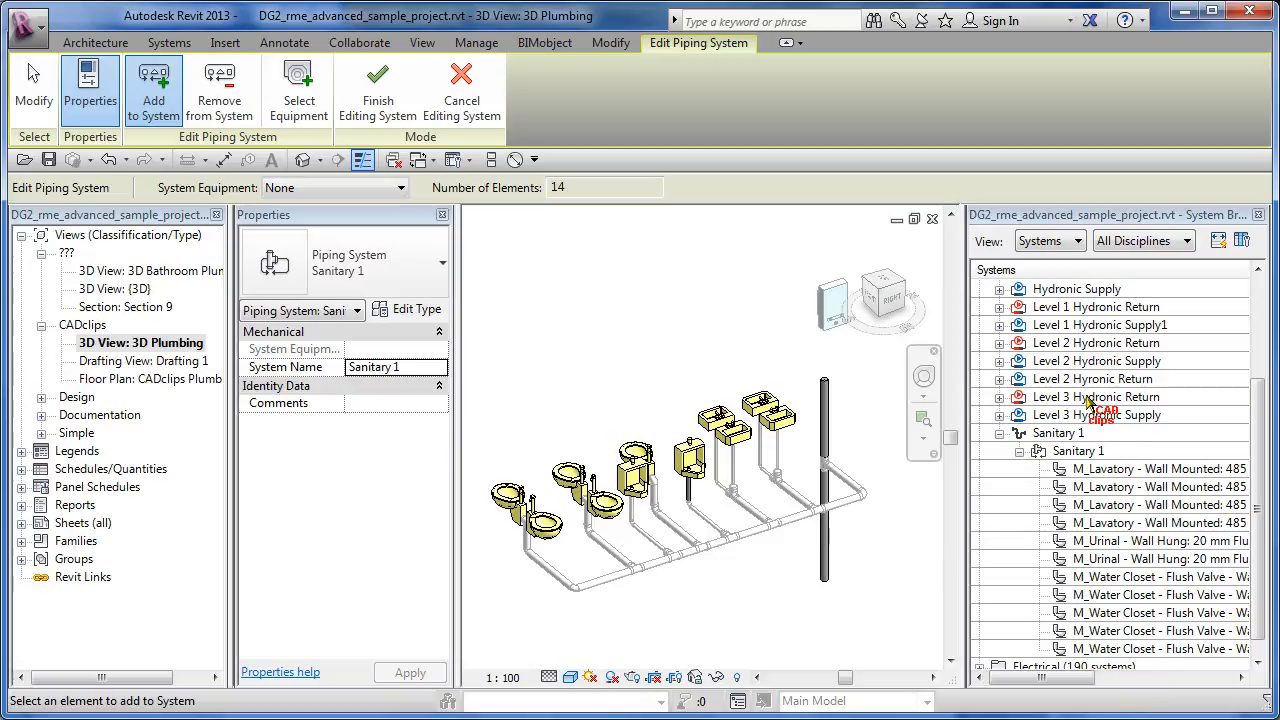
# Check the lavatory entries listed under Sanitary 1 and finish editing the system
pyautogui.click(1058, 487)
pyautogui.click(1080, 506)
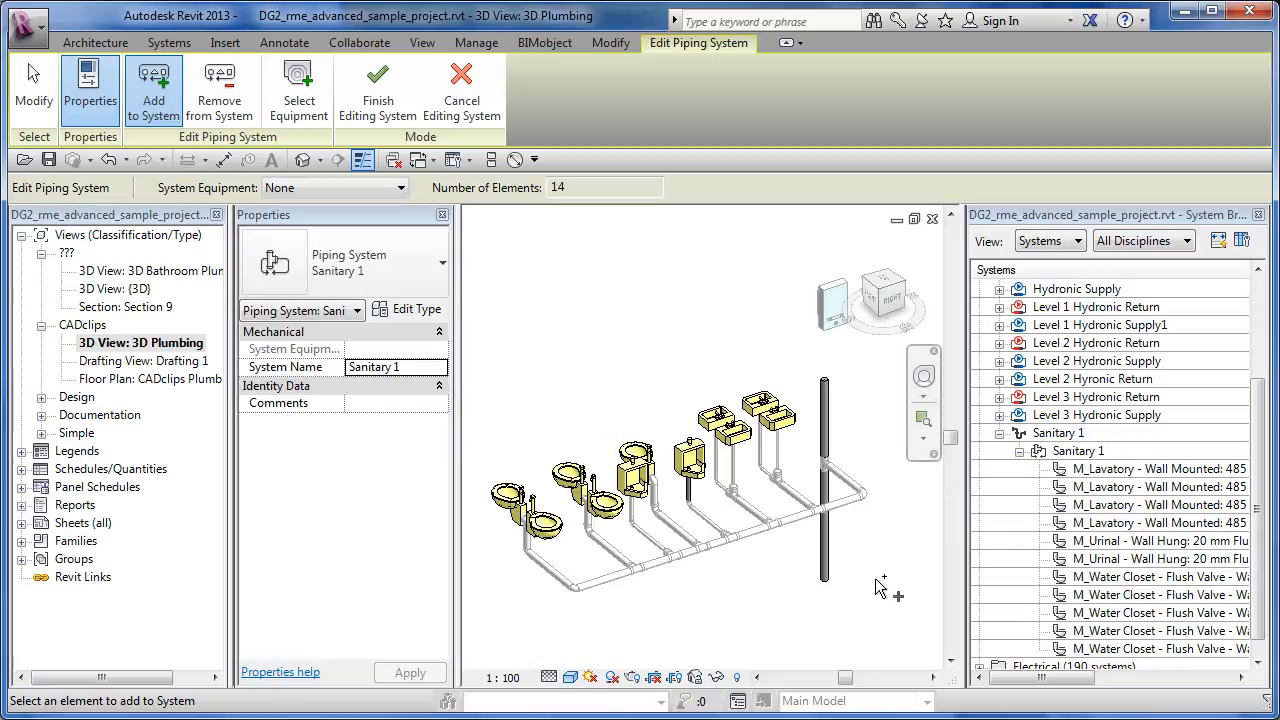
pyautogui.click(396, 104)
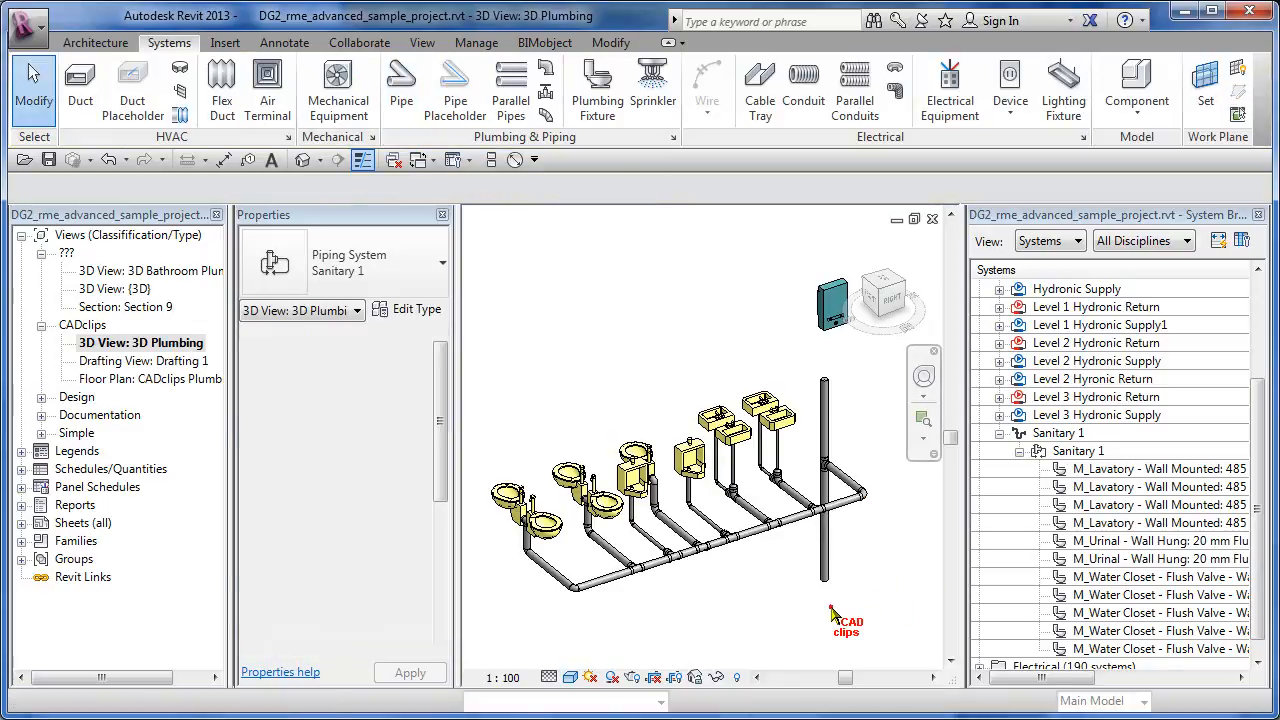
# Check the system type assigned to a urinal's drain pipe and to the vertical waste stack
pyautogui.click(689, 488)
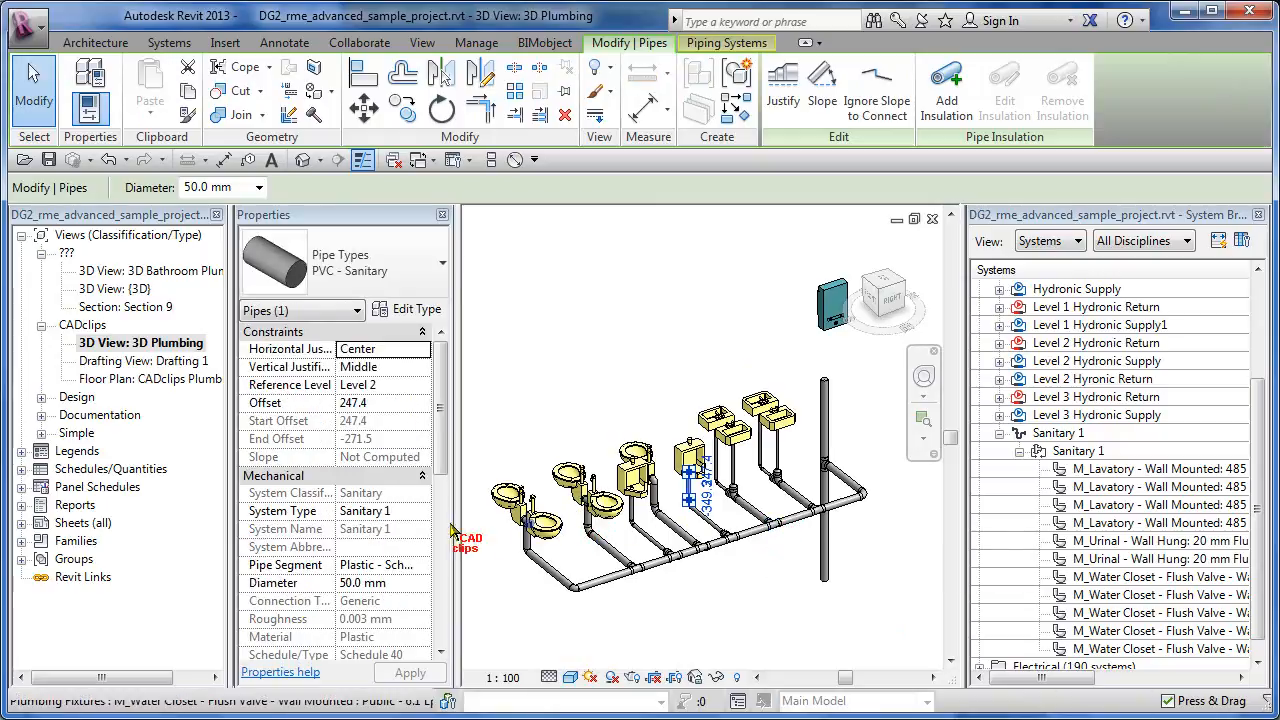
pyautogui.click(750, 611)
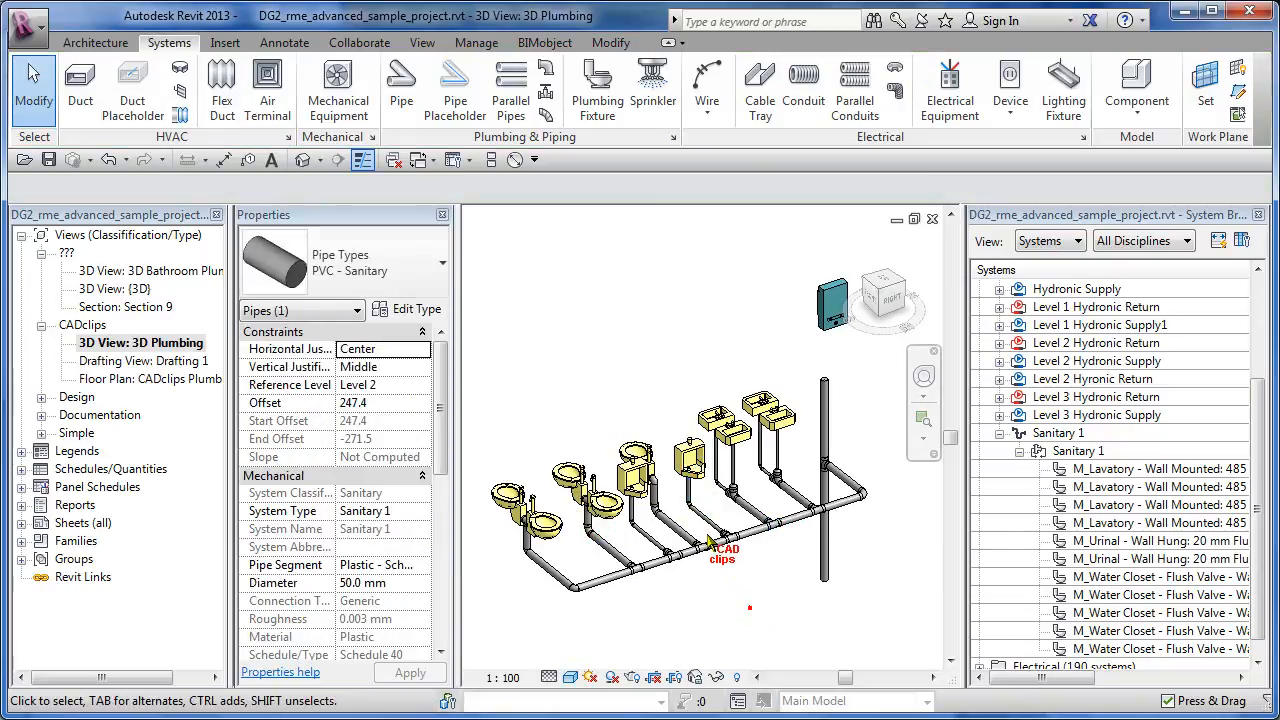
pyautogui.scroll(3, 708, 530)
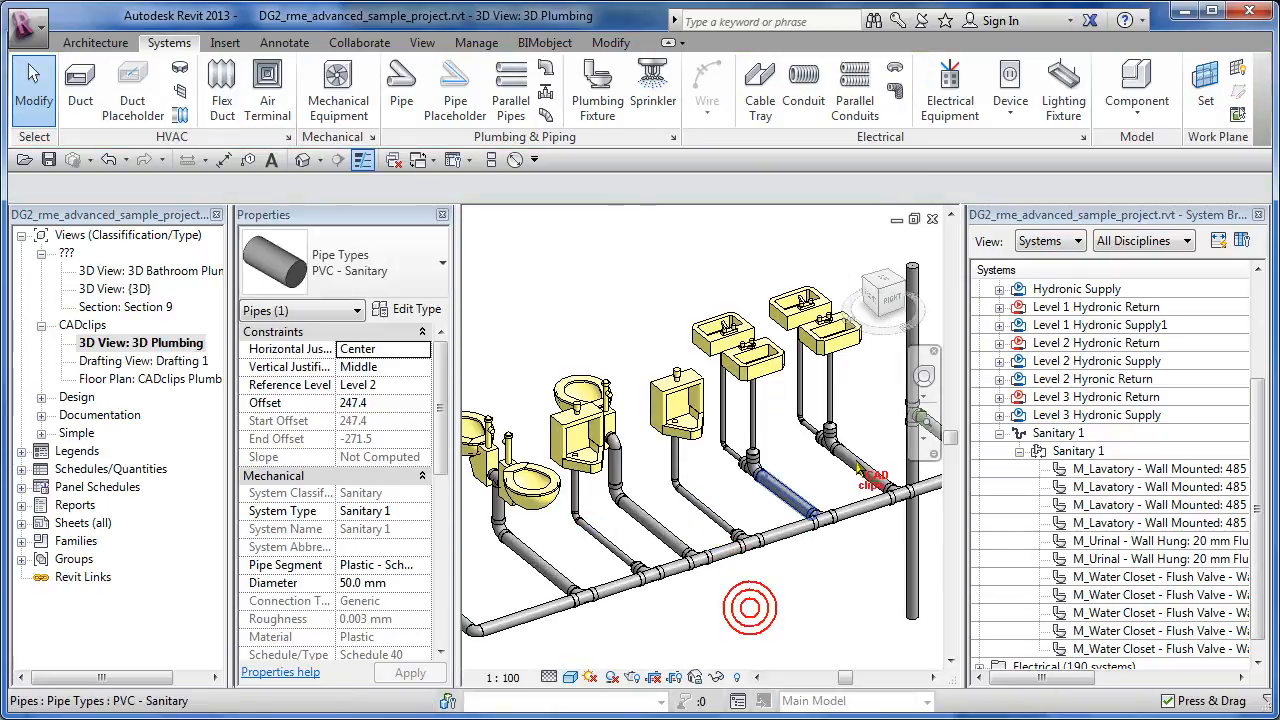
pyautogui.click(911, 355)
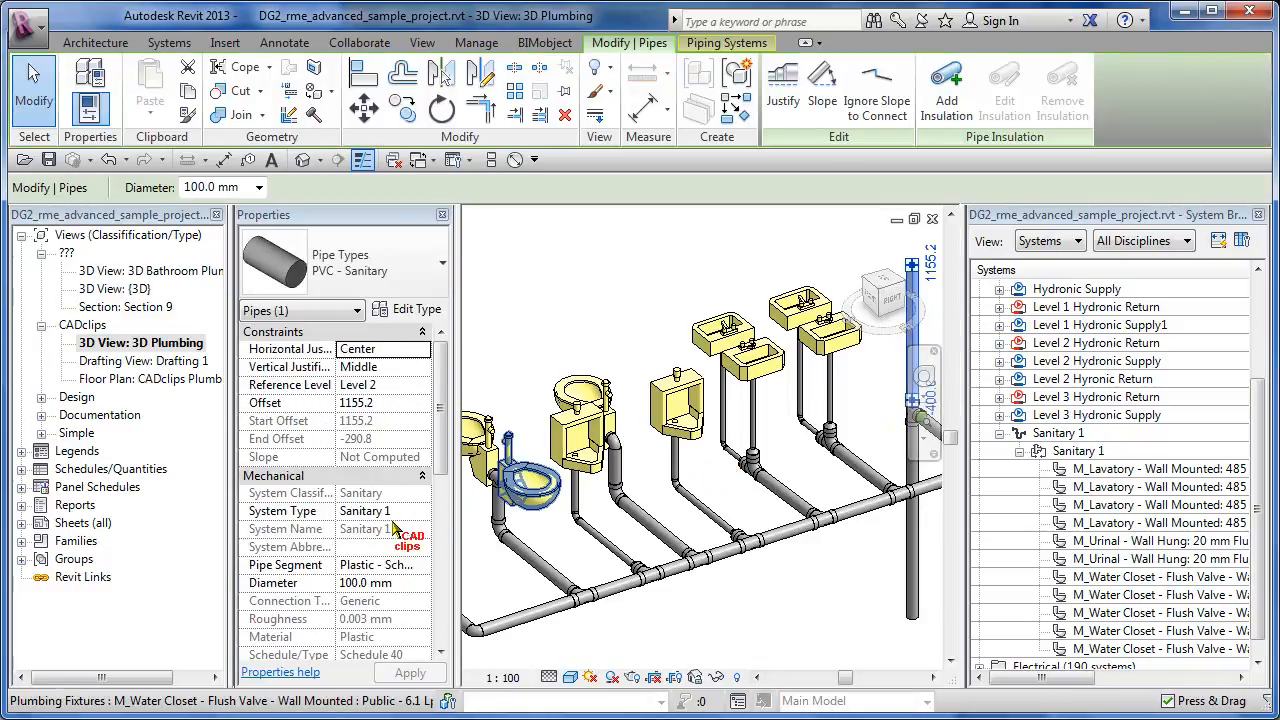
pyautogui.click(757, 592)
pyautogui.scroll(-3, 757, 592)
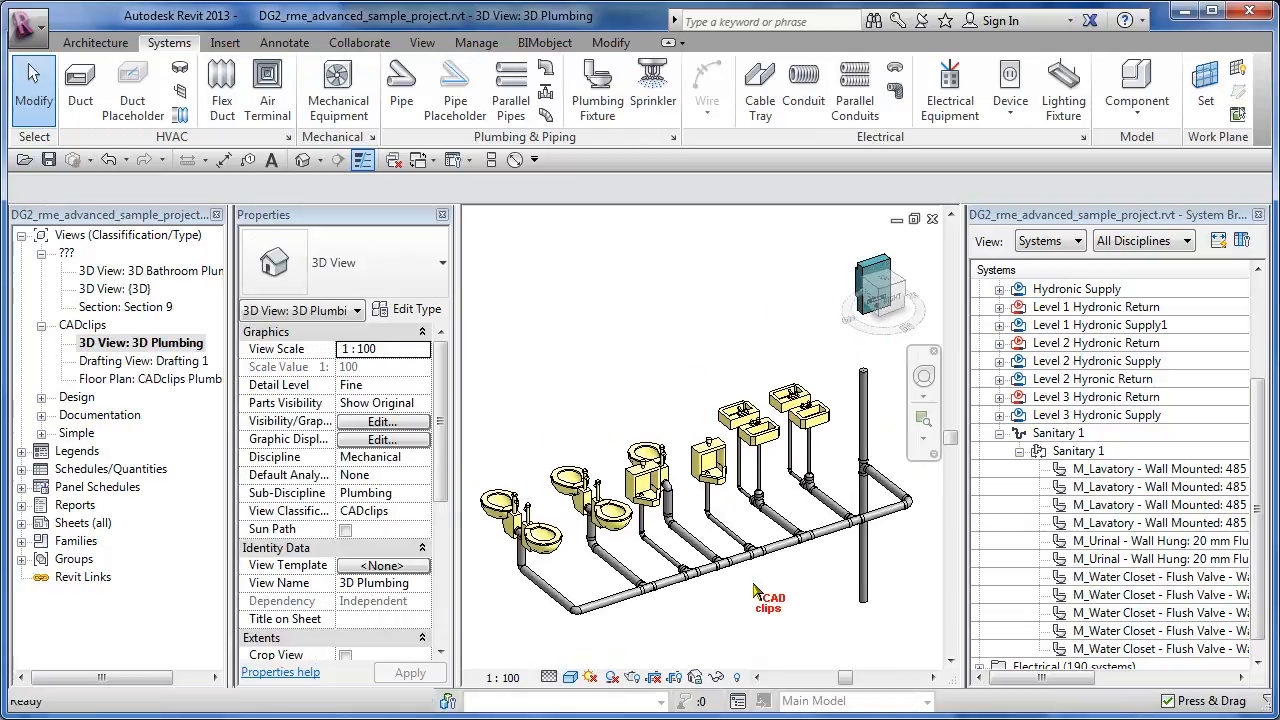
pyautogui.scroll(-2, 755, 591)
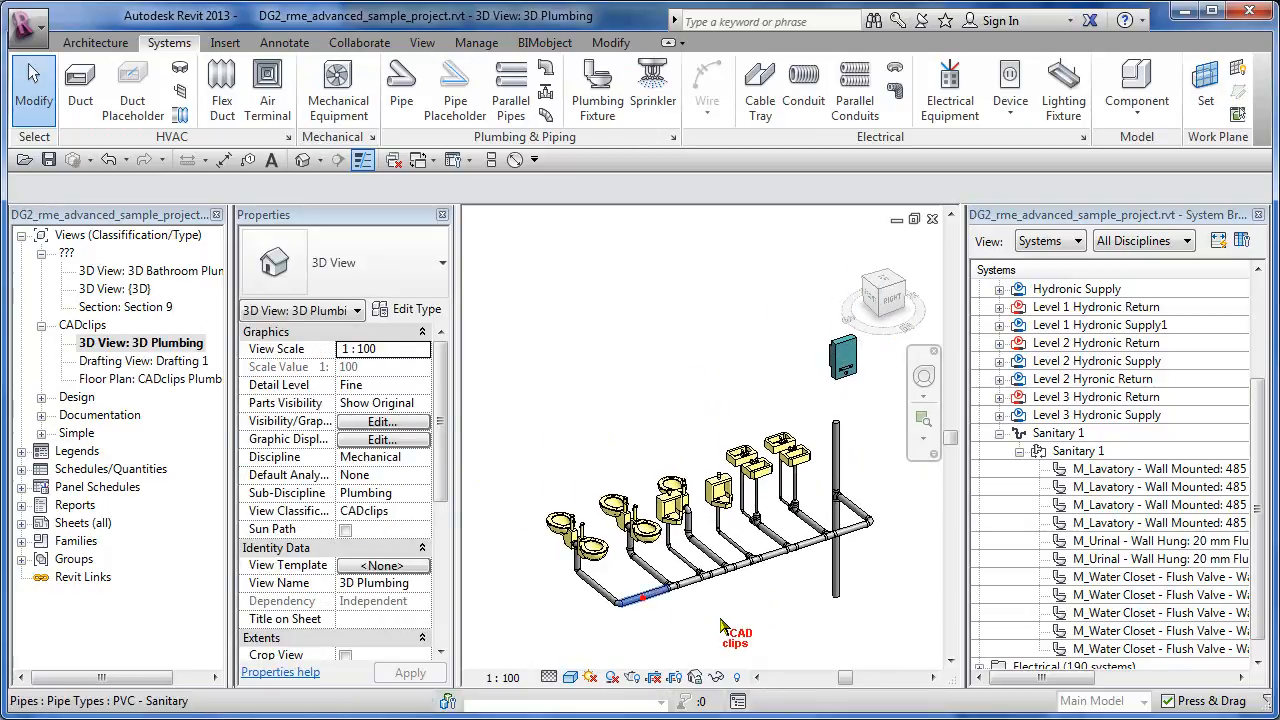
# Review the System Type choices for the horizontal waste main segment at the water closet end
pyautogui.click(650, 607)
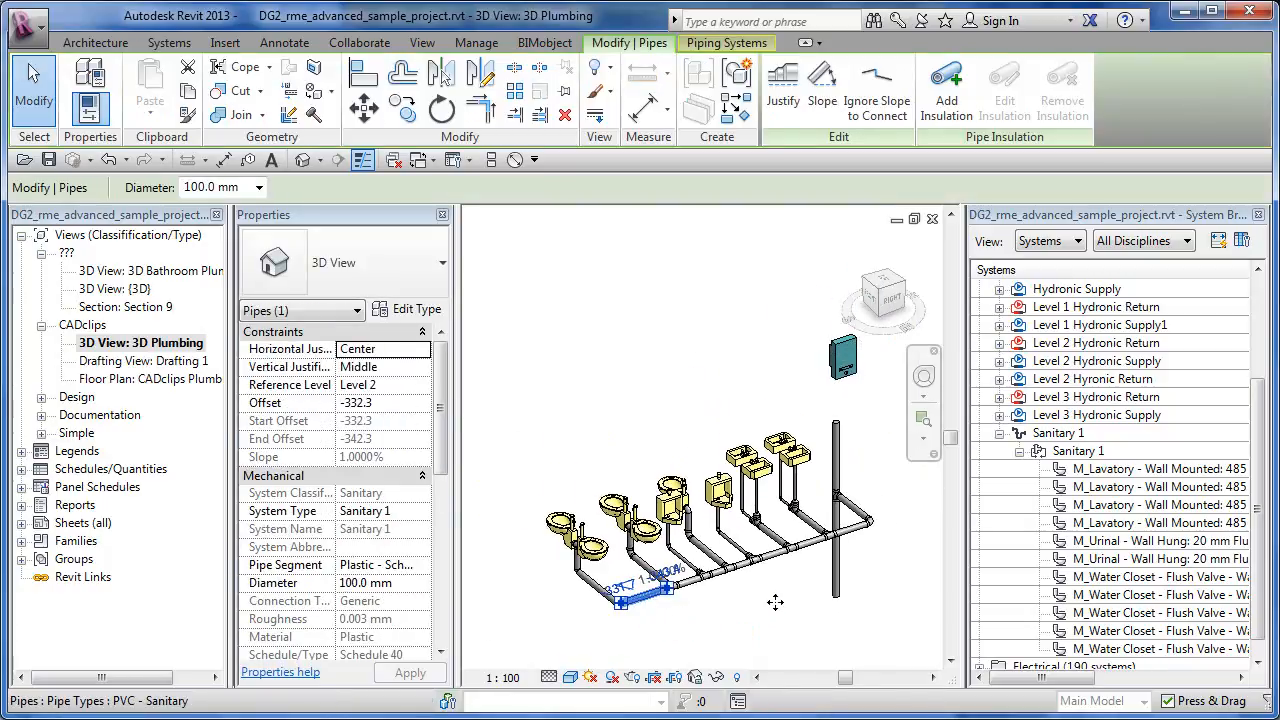
pyautogui.click(425, 511)
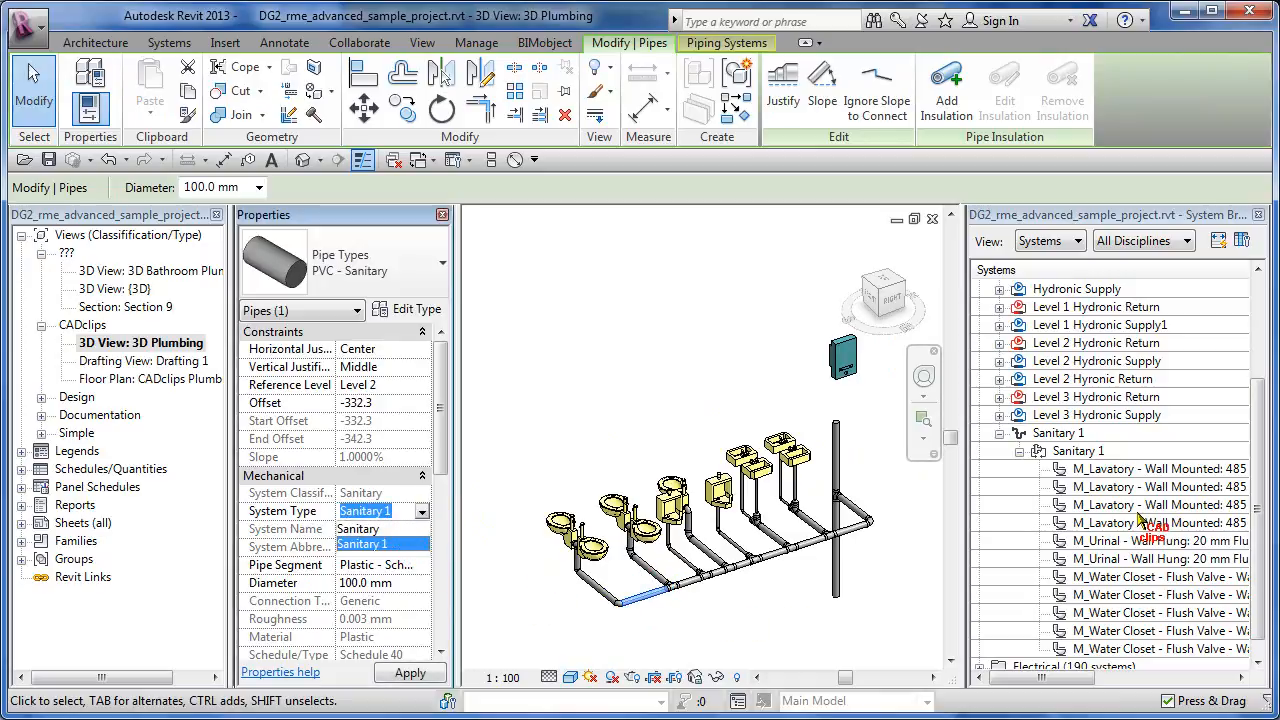
pyautogui.click(649, 393)
pyautogui.moveTo(812, 512); pyautogui.dragTo(757, 530, button='middle')
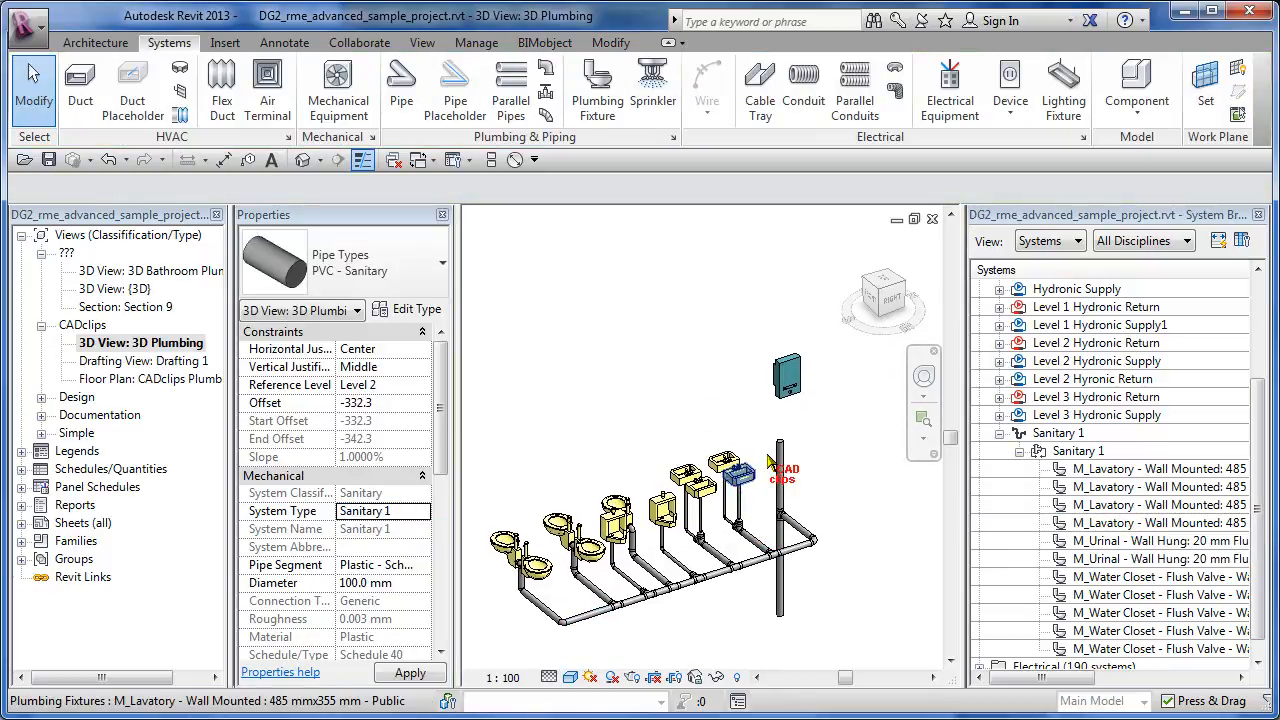
pyautogui.moveTo(718, 489); pyautogui.dragTo(756, 467, button='middle')
pyautogui.scroll(1, 756, 467)
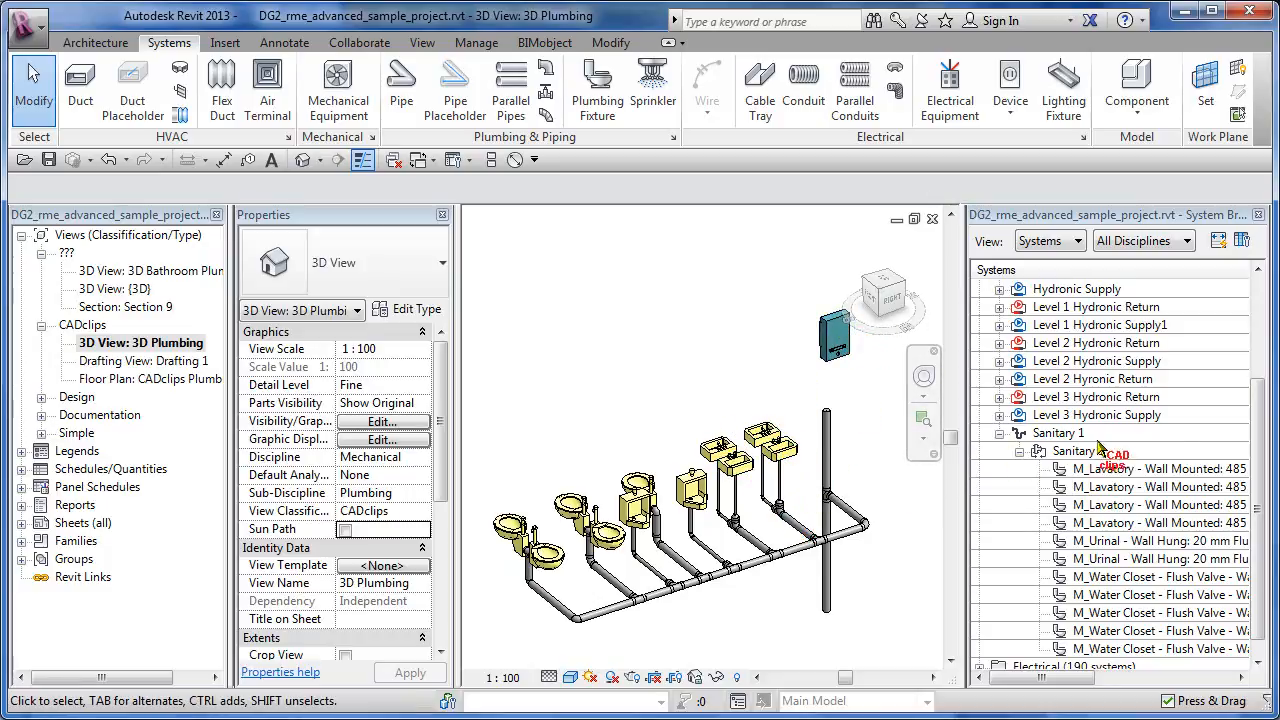
# Locate the first lavatory listed under Sanitary 1 in the 3D view and inspect the water heater's connectors
pyautogui.click(1127, 469)
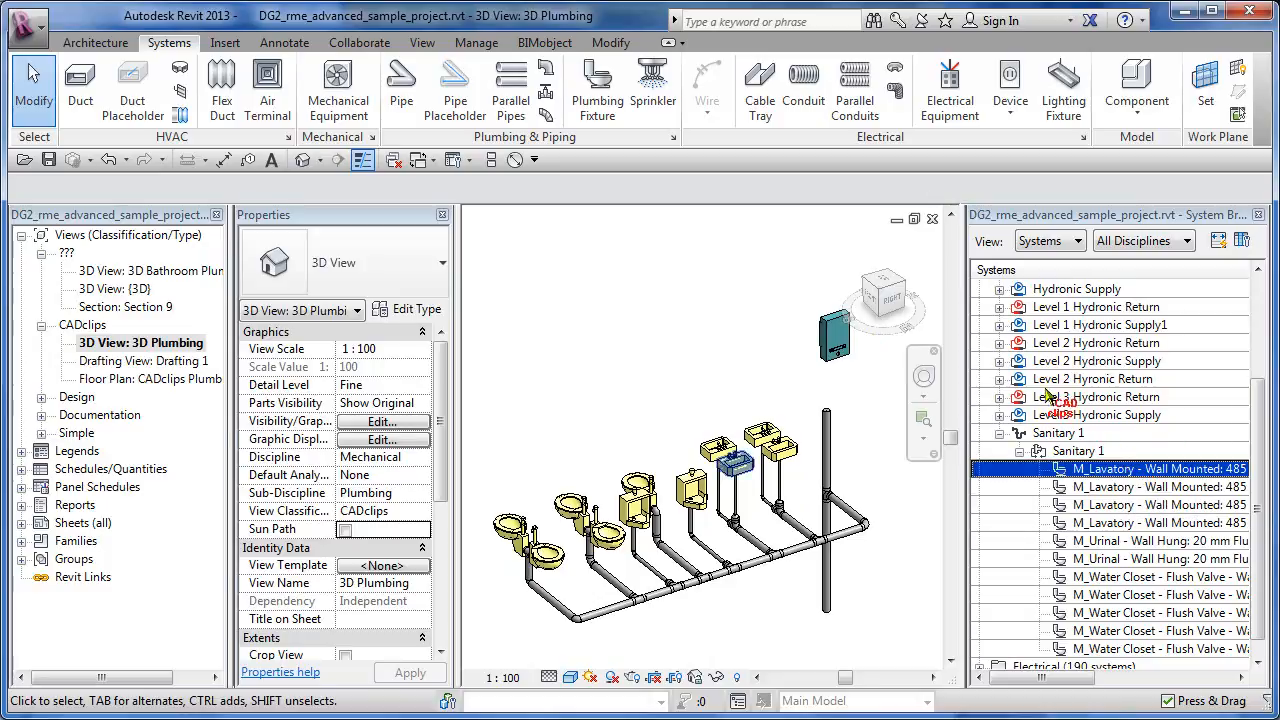
pyautogui.click(798, 372)
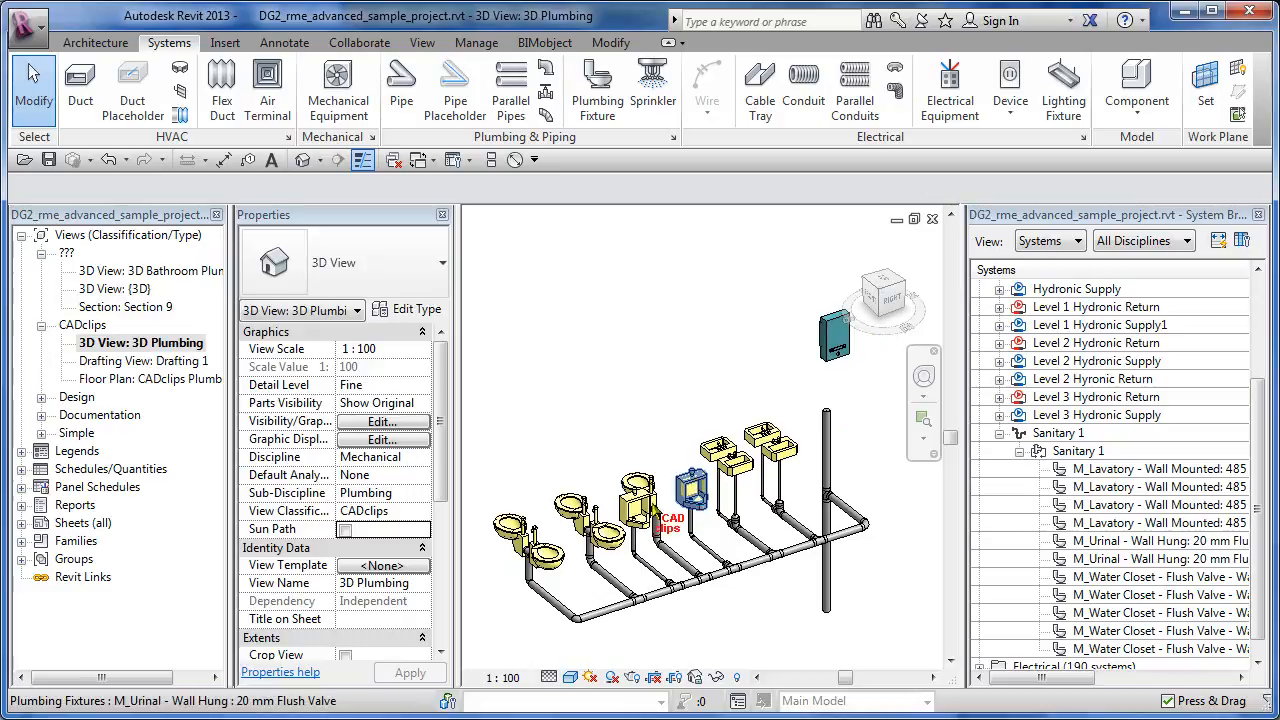
pyautogui.keyDown('shift'); pyautogui.moveTo(840, 492); pyautogui.dragTo(858, 520, button='middle'); pyautogui.keyUp('shift')
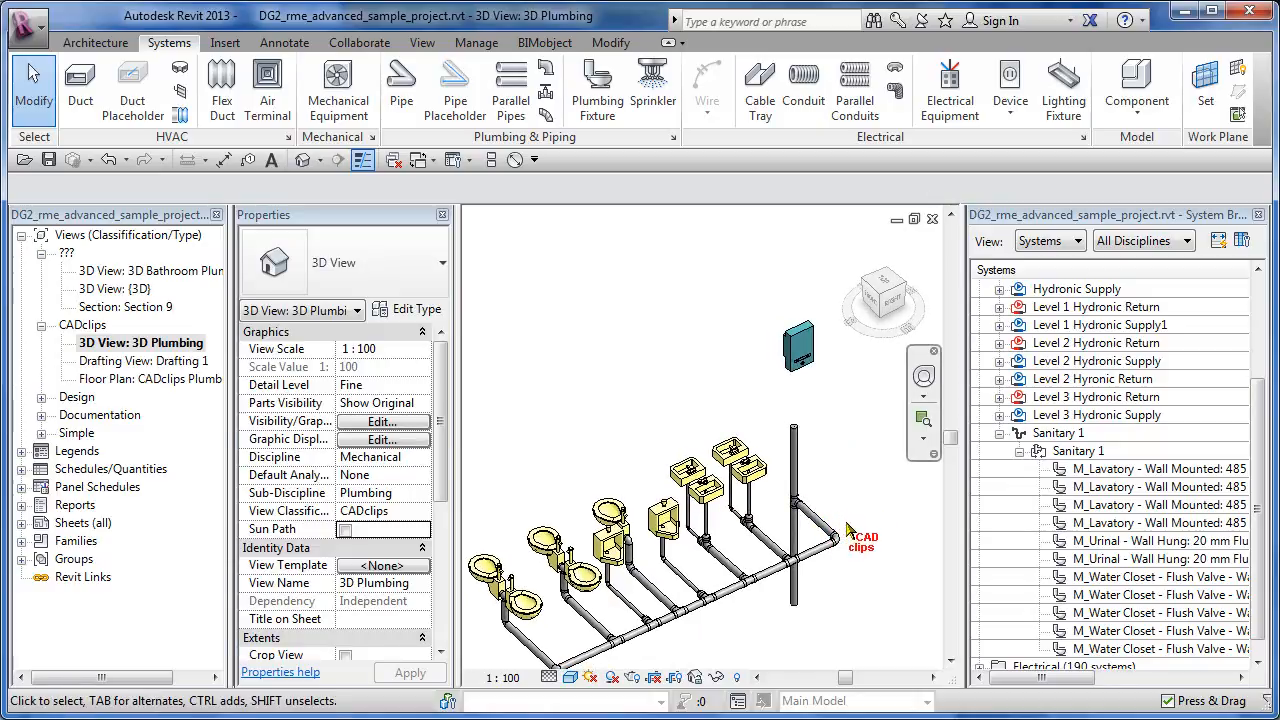
pyautogui.scroll(3, 880, 505)
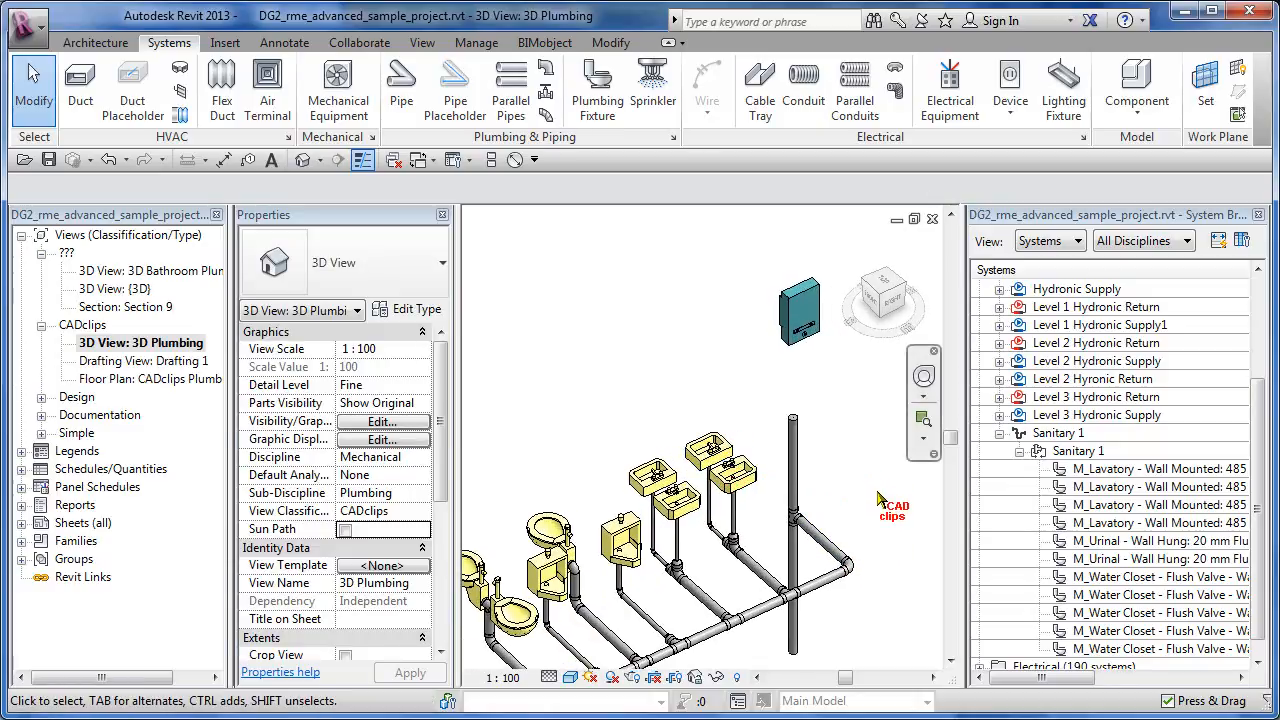
pyautogui.click(805, 318)
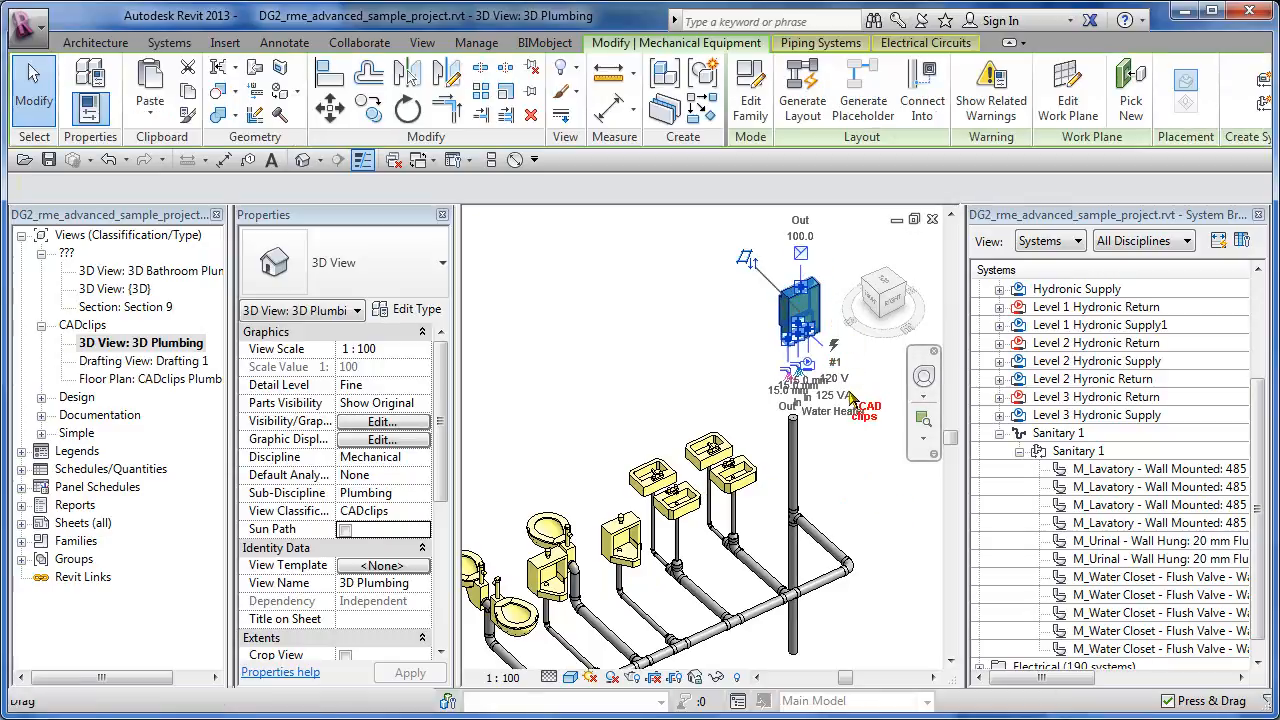
pyautogui.click(724, 305)
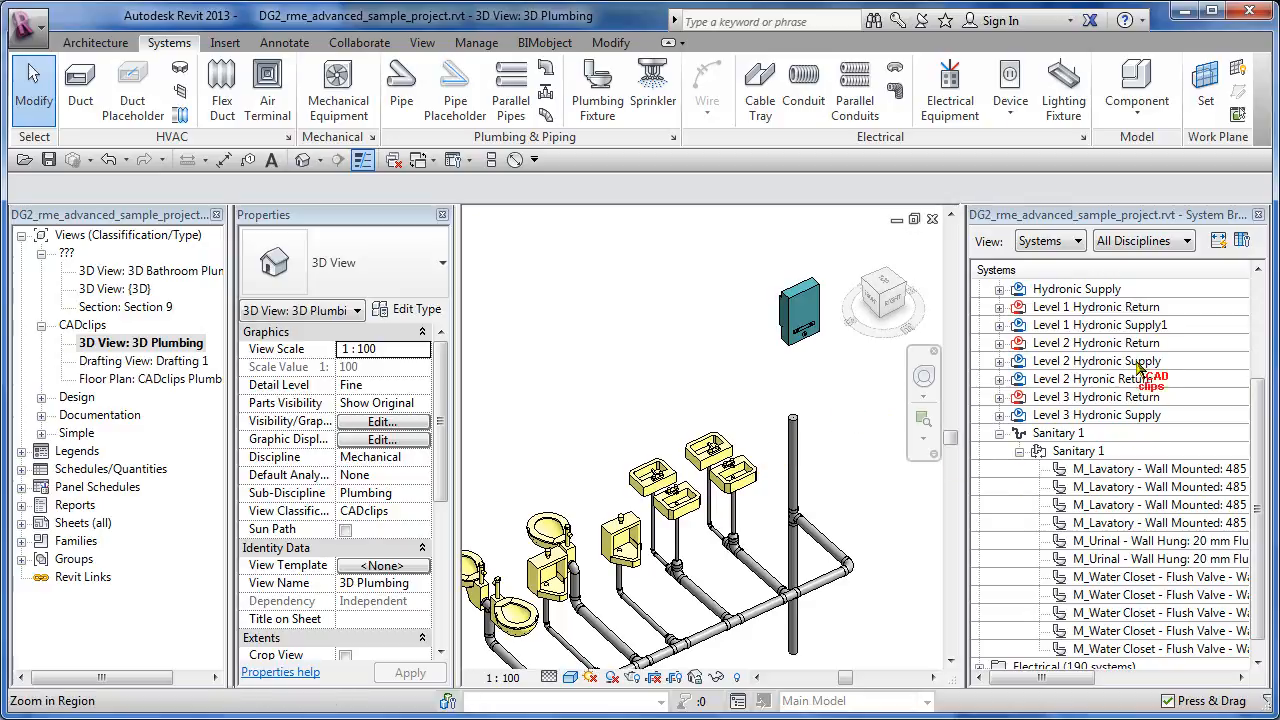
# Expand Domestic Cold Water 1 in the System Browser and select its first piping system to see its extents
pyautogui.moveTo(1258, 398); pyautogui.dragTo(1252, 312)
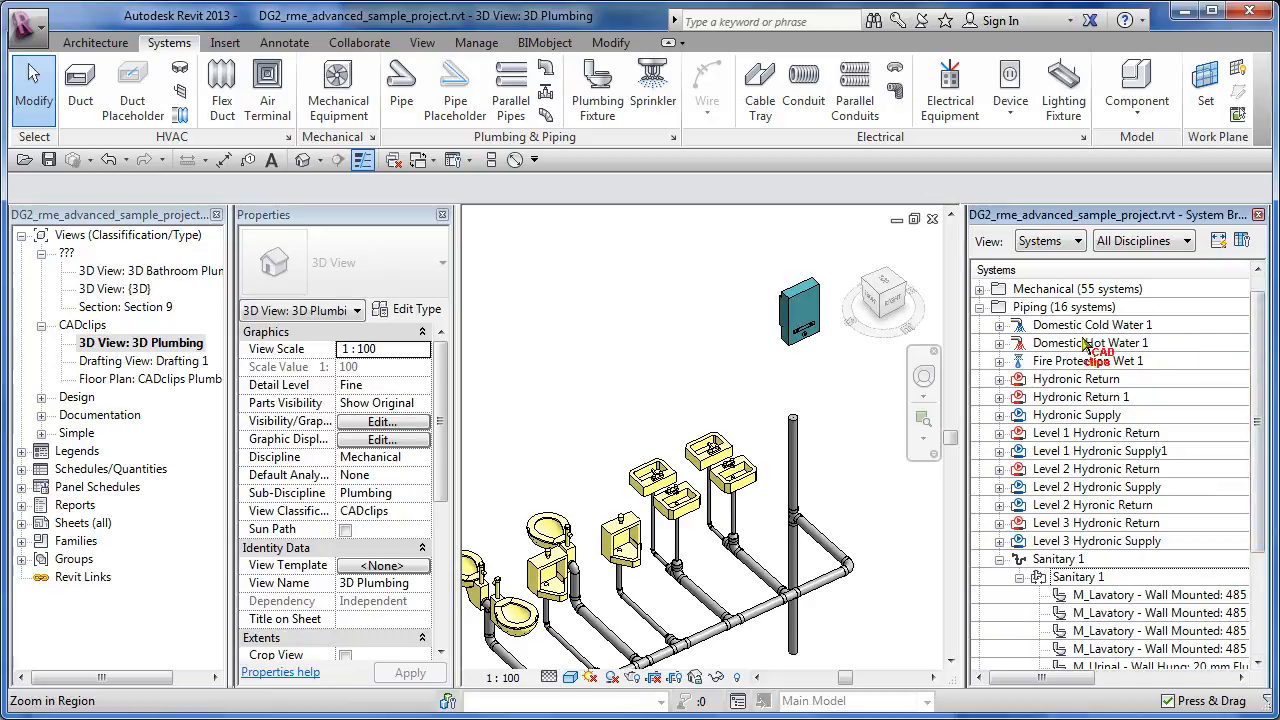
pyautogui.click(1000, 326)
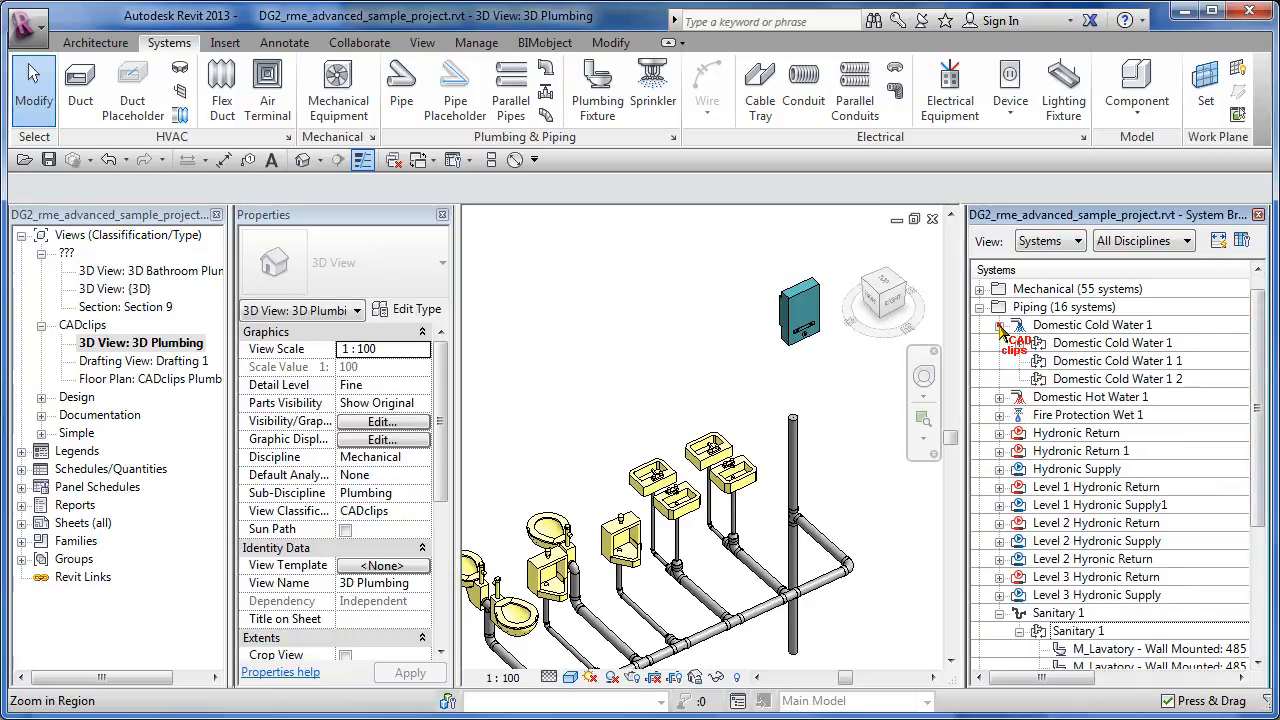
pyautogui.click(1086, 325)
pyautogui.keyDown('ctrl'); pyautogui.click(1064, 508); pyautogui.keyUp('ctrl')
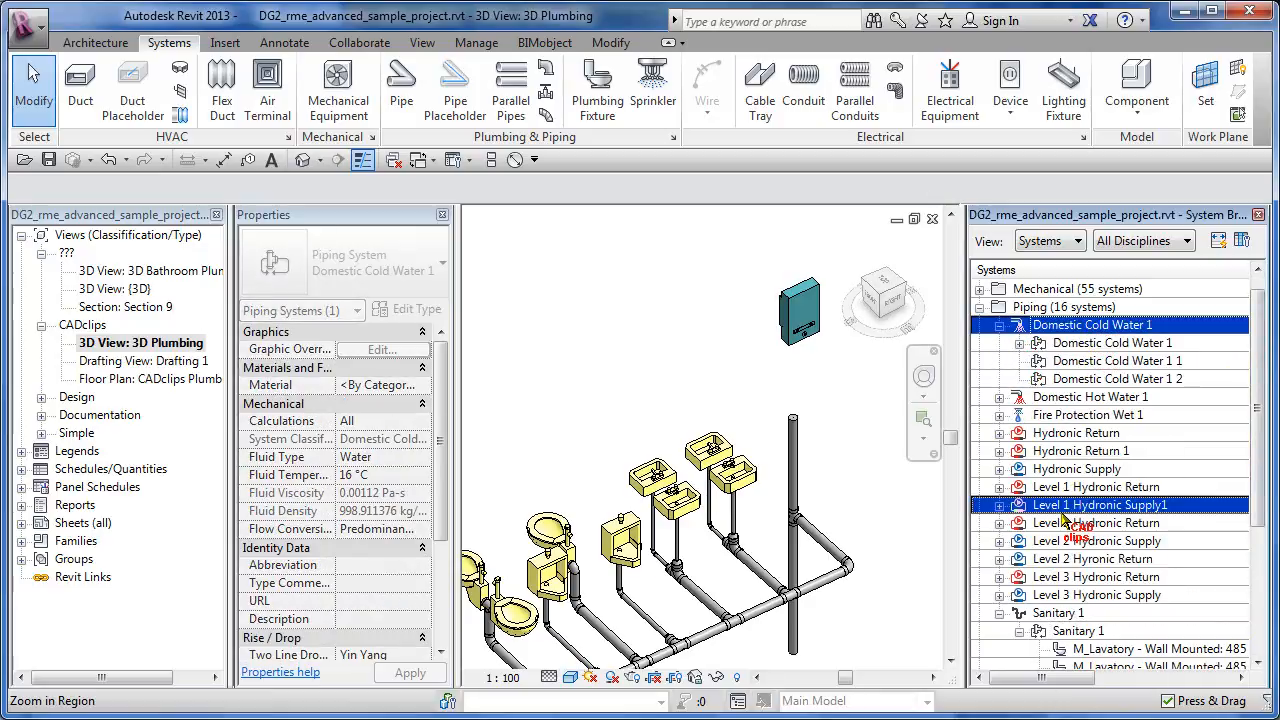
pyautogui.click(1080, 343)
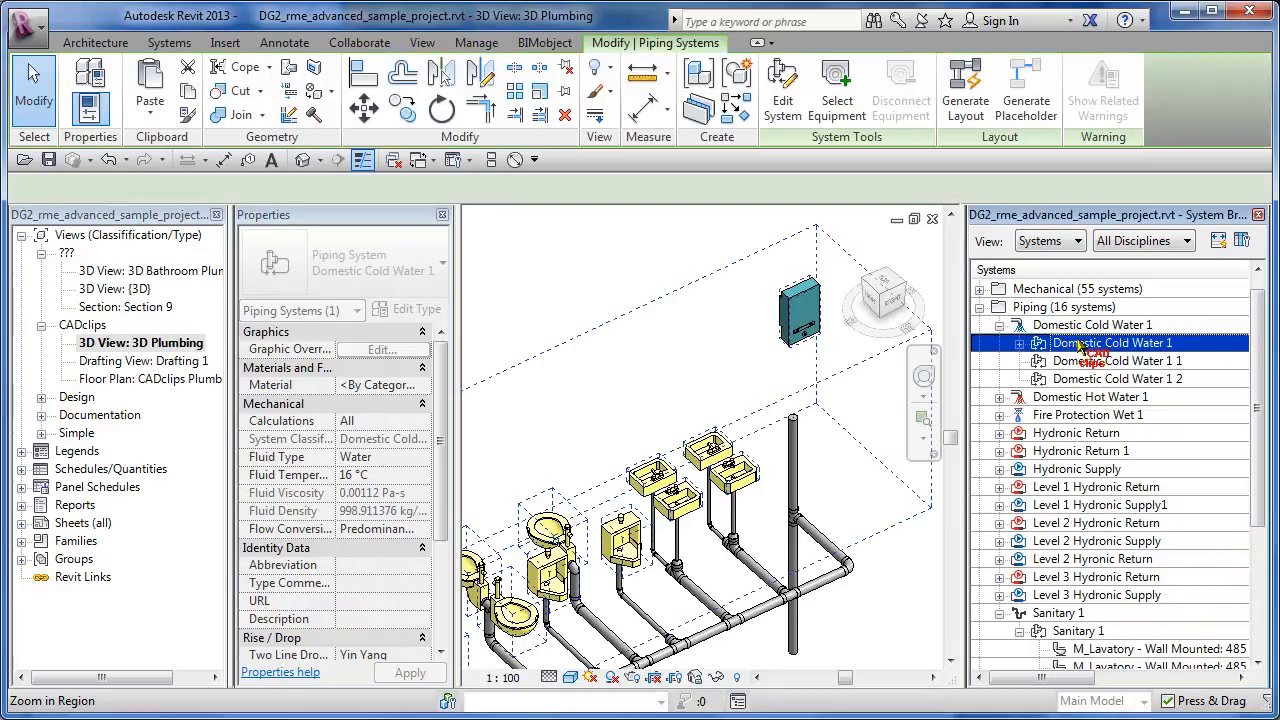
# Select the Domestic Hot Water 1 piping system under the tankless water heater and generate a pipe layout for it
pyautogui.click(1068, 400)
pyautogui.click(999, 397)
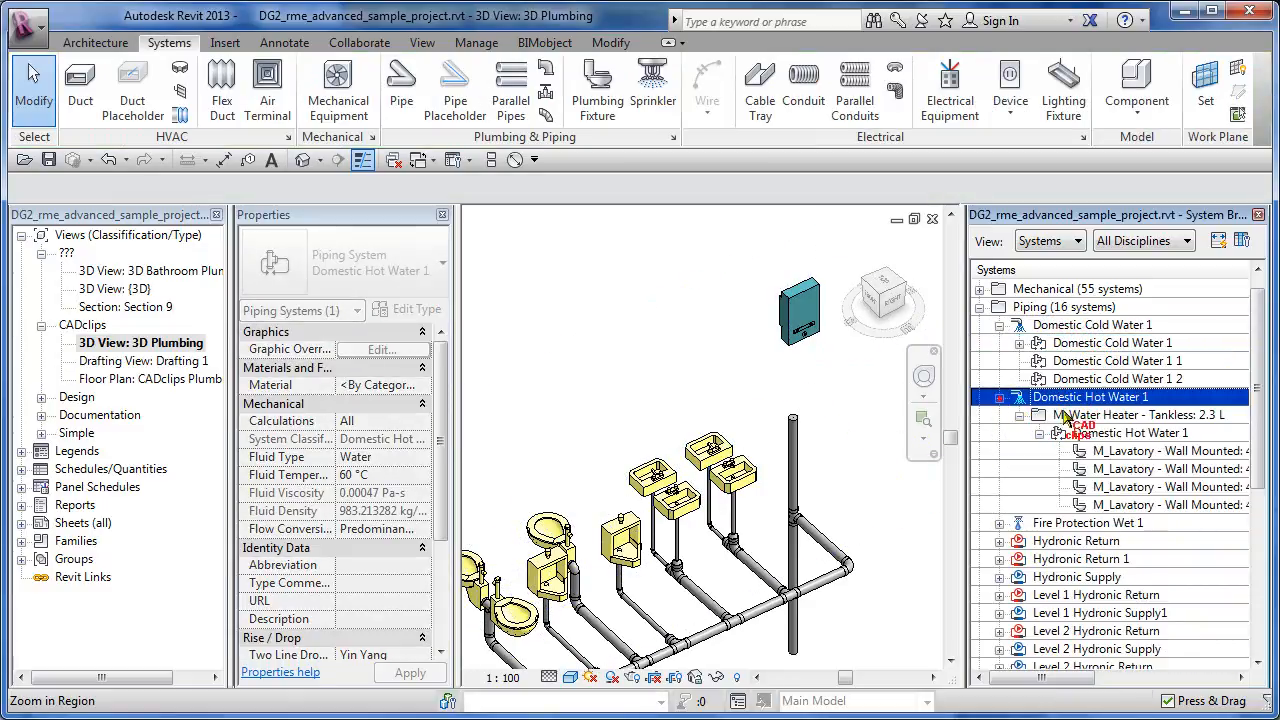
pyautogui.click(1130, 434)
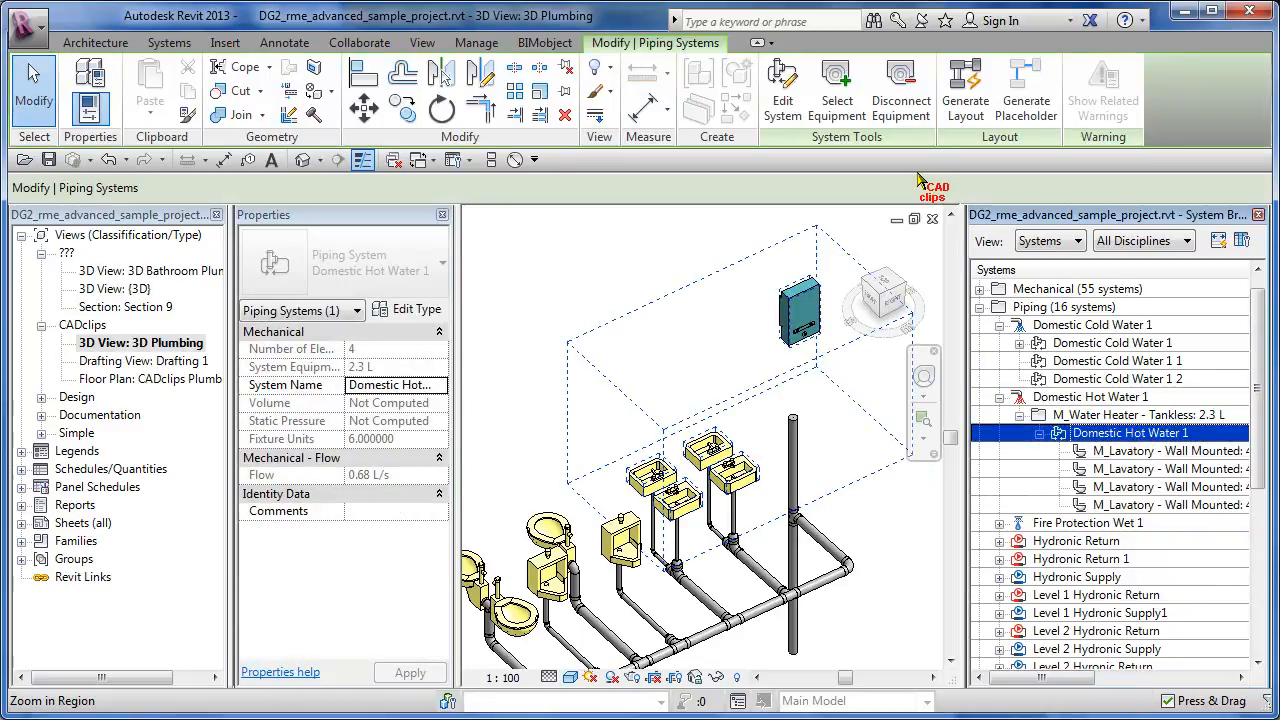
pyautogui.click(983, 98)
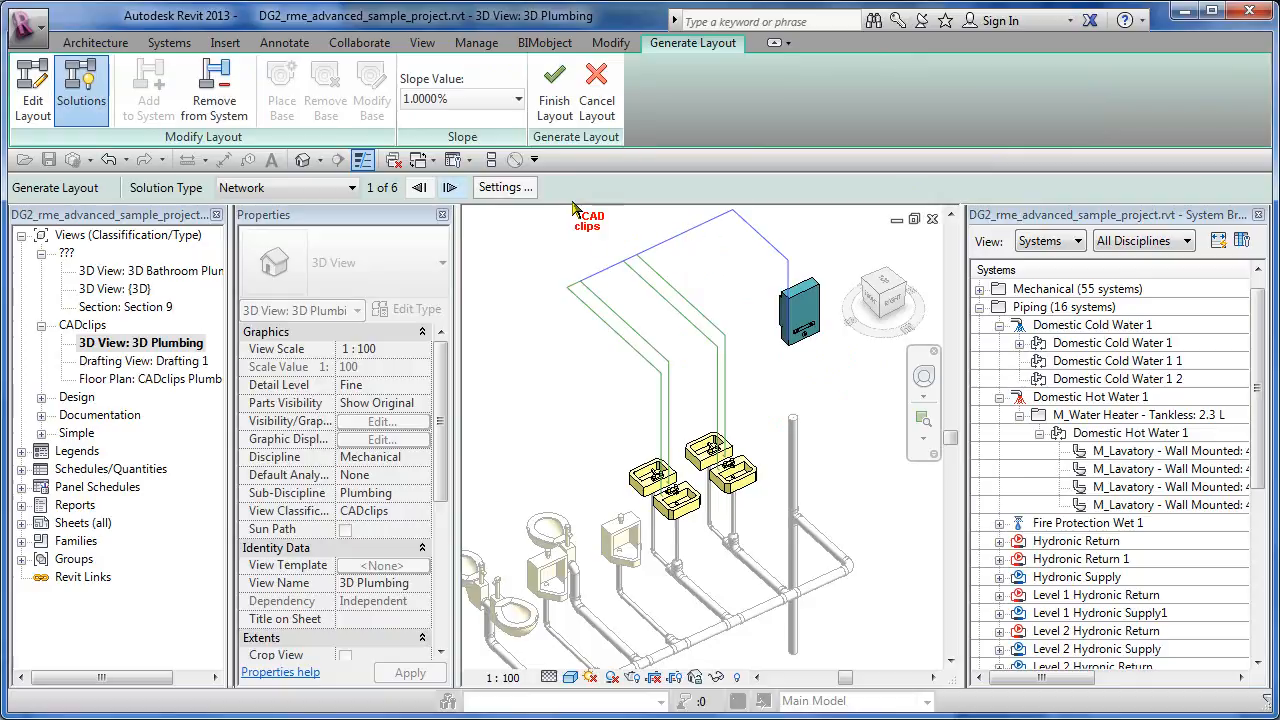
# Edit the generated layout, moving the main run and the short branch at its far end horizontally toward the lavatories
pyautogui.click(14, 96)
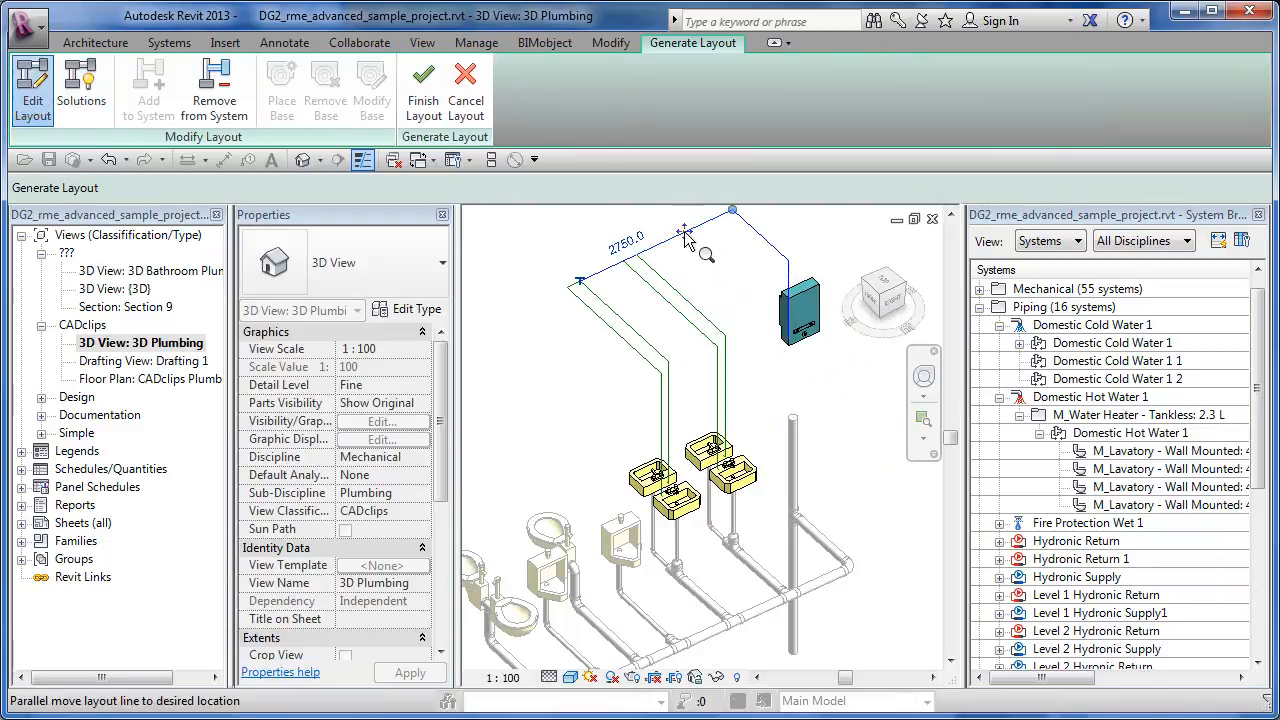
pyautogui.moveTo(685, 233); pyautogui.dragTo(723, 270)
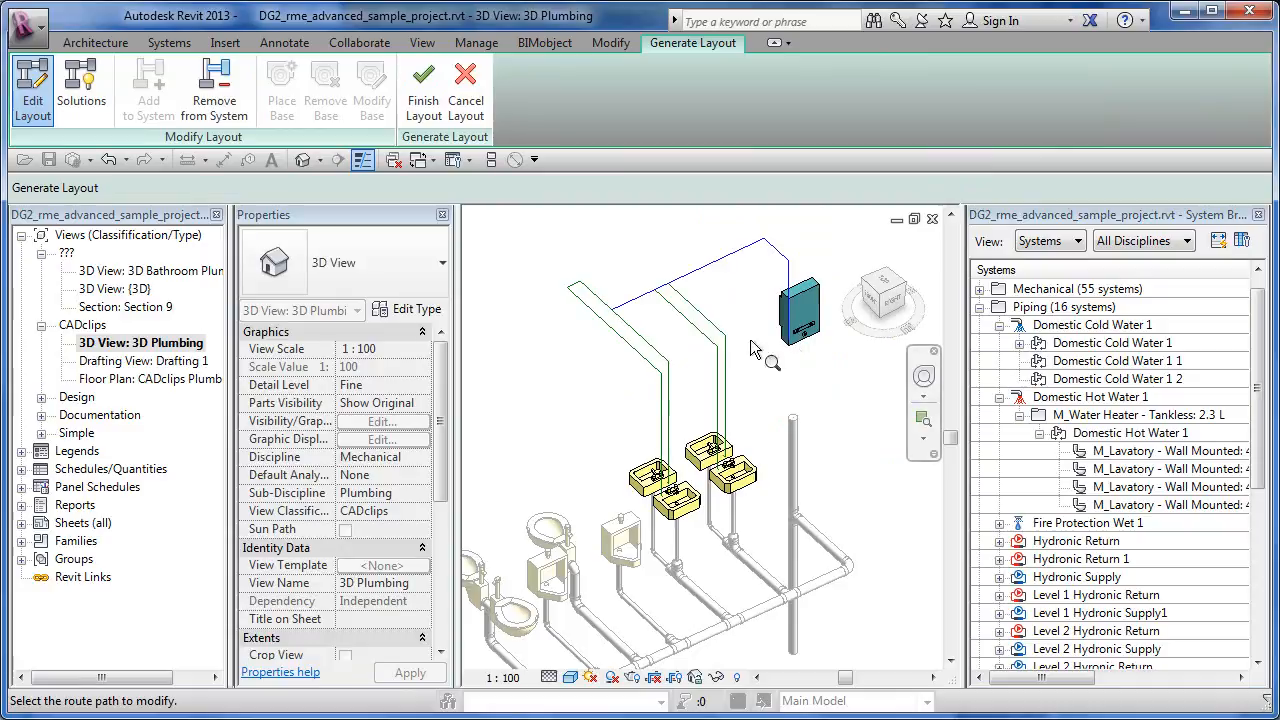
pyautogui.click(576, 291)
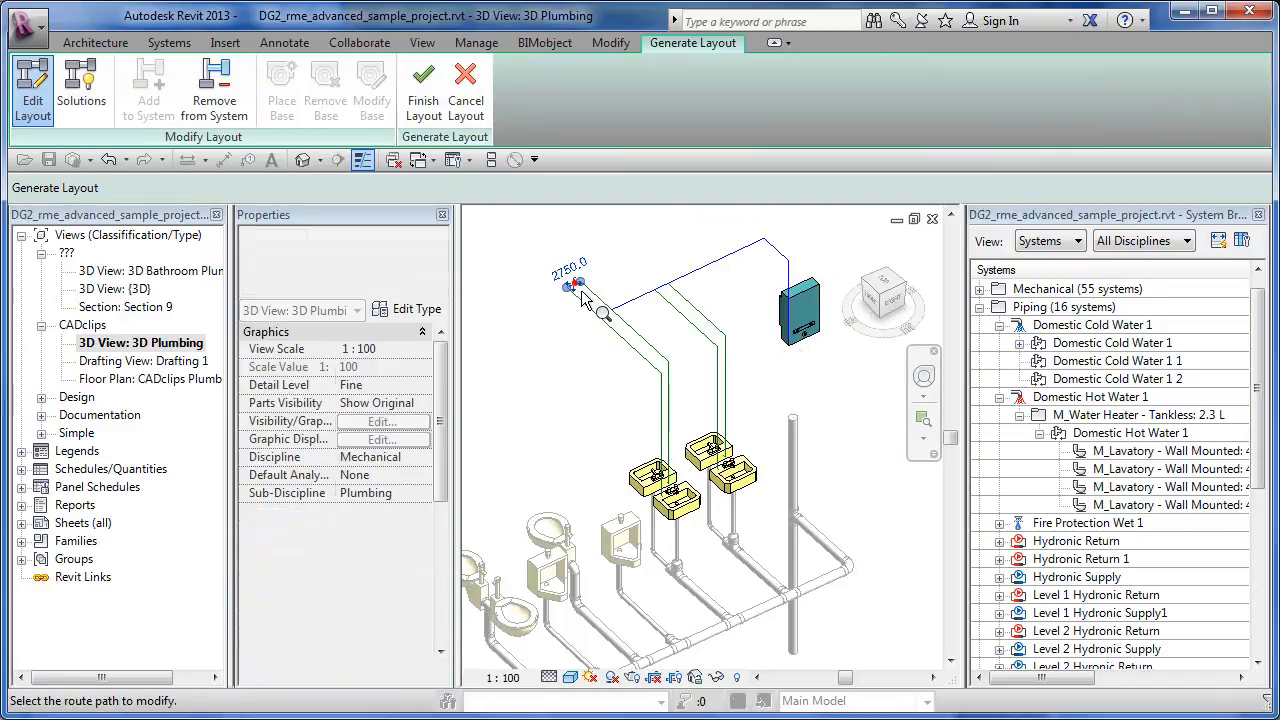
pyautogui.scroll(4, 576, 291)
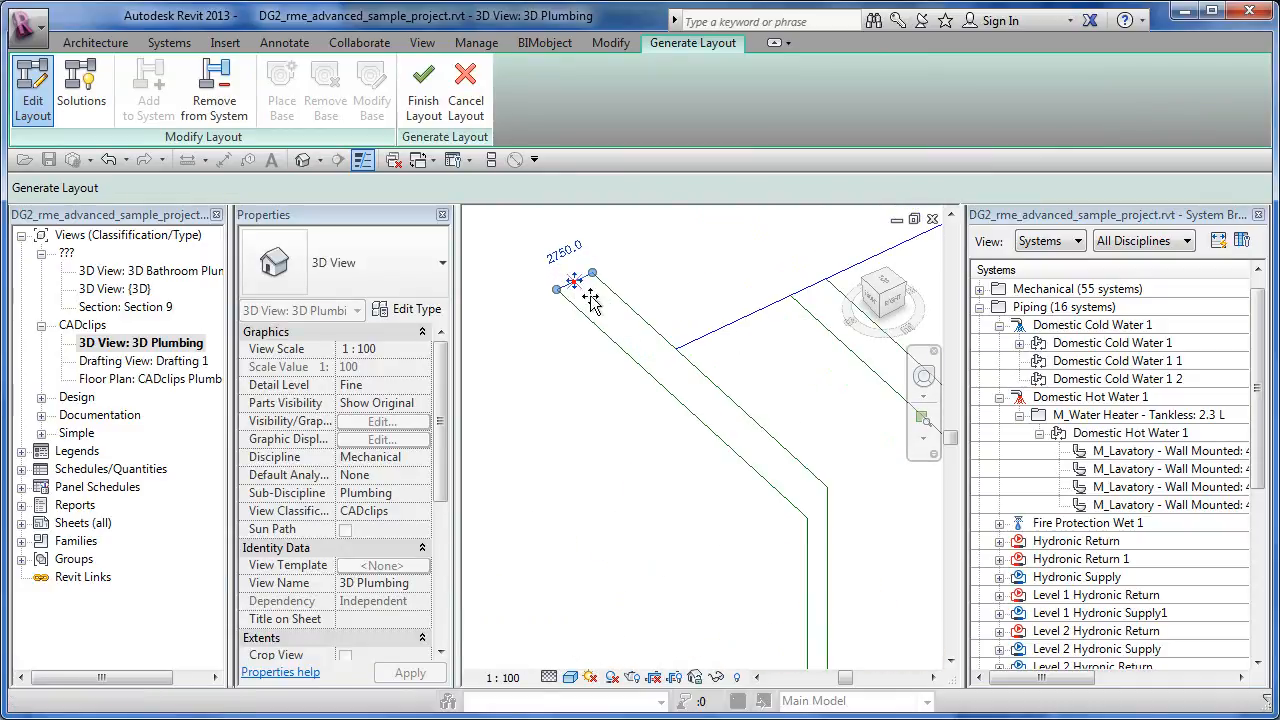
pyautogui.moveTo(575, 281); pyautogui.dragTo(660, 365)
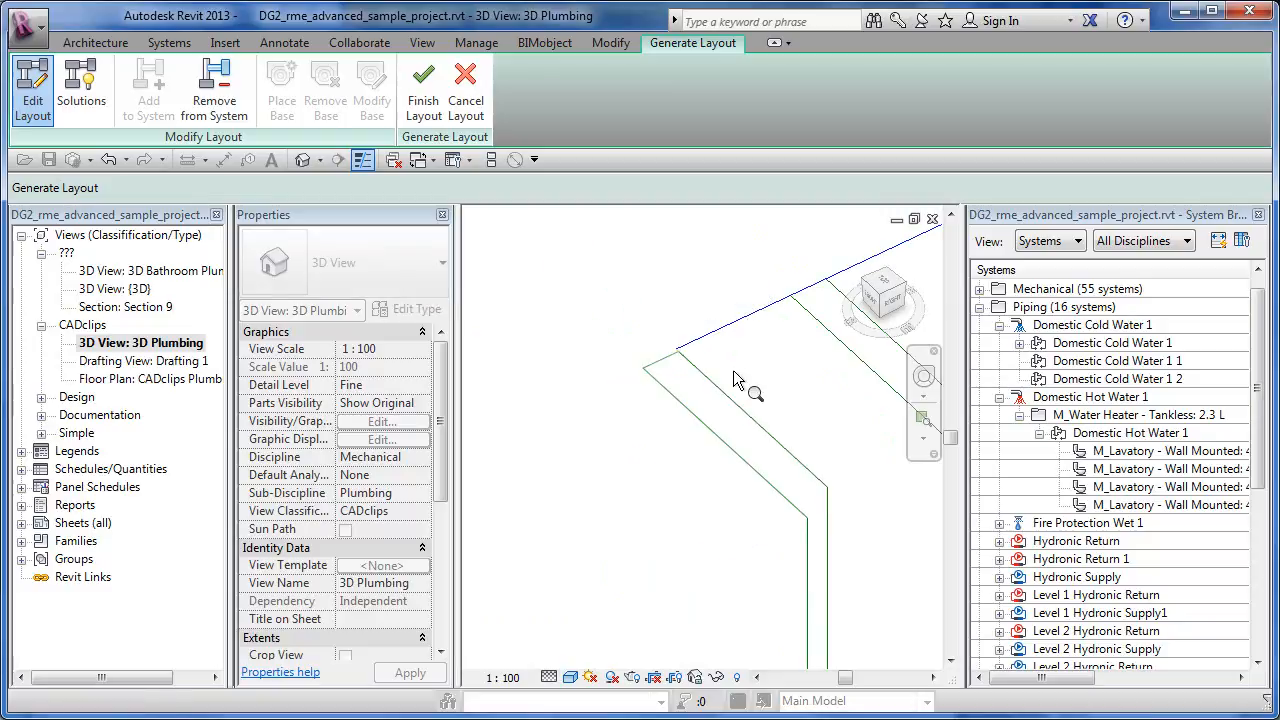
# Fine-tune the position of the short end branch so it lines up with the main run
pyautogui.scroll(-3, 768, 371)
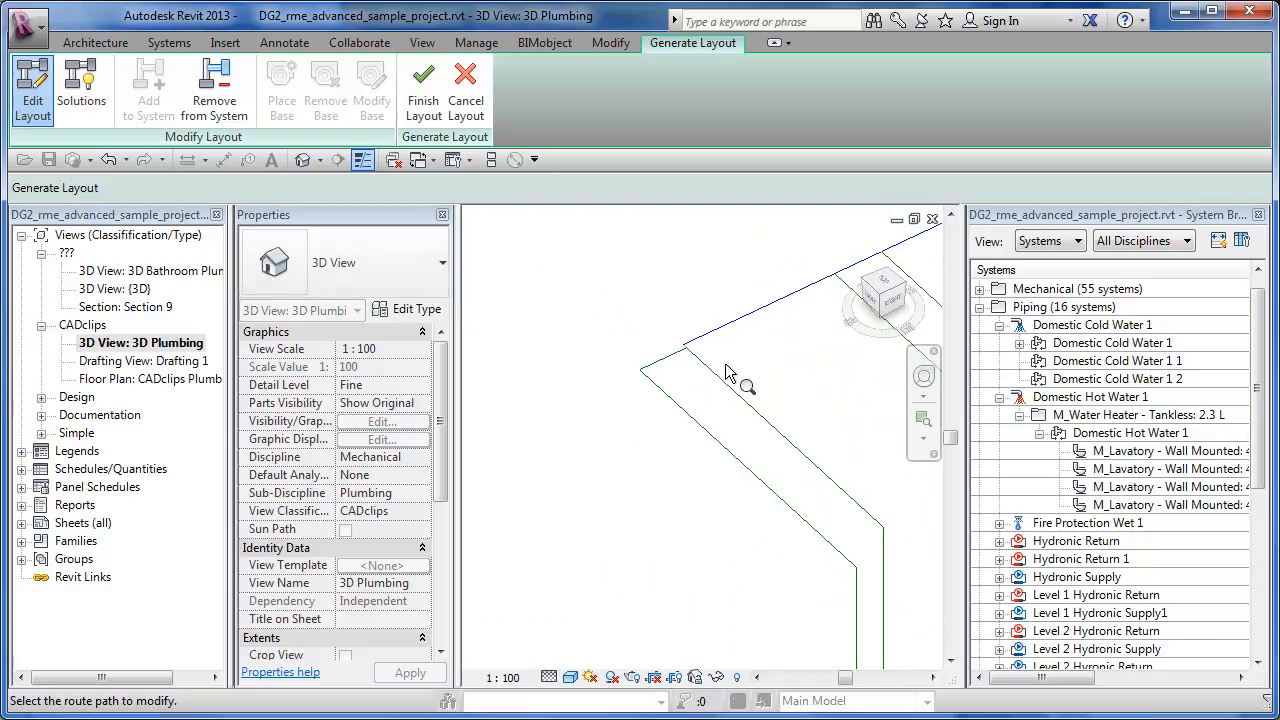
pyautogui.scroll(4, 666, 371)
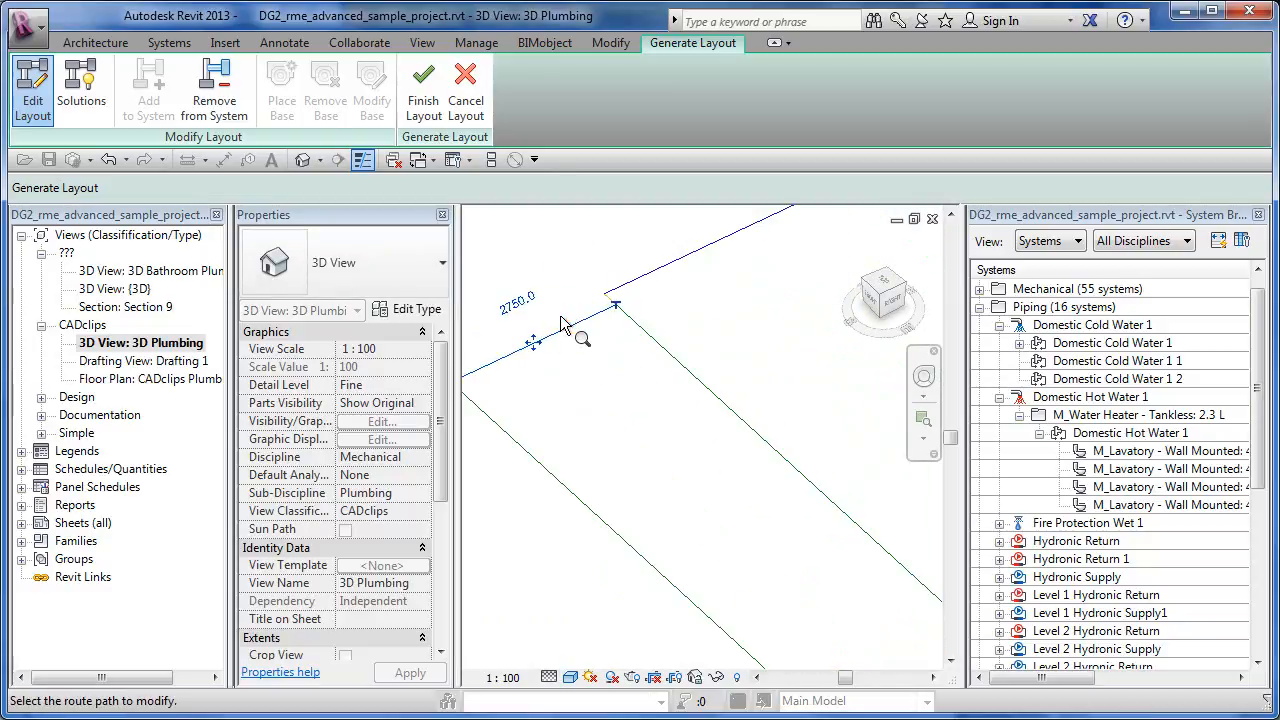
pyautogui.moveTo(533, 343); pyautogui.dragTo(520, 334)
pyautogui.moveTo(646, 400); pyautogui.dragTo(648, 400, button='middle')
pyautogui.scroll(-5, 609, 391)
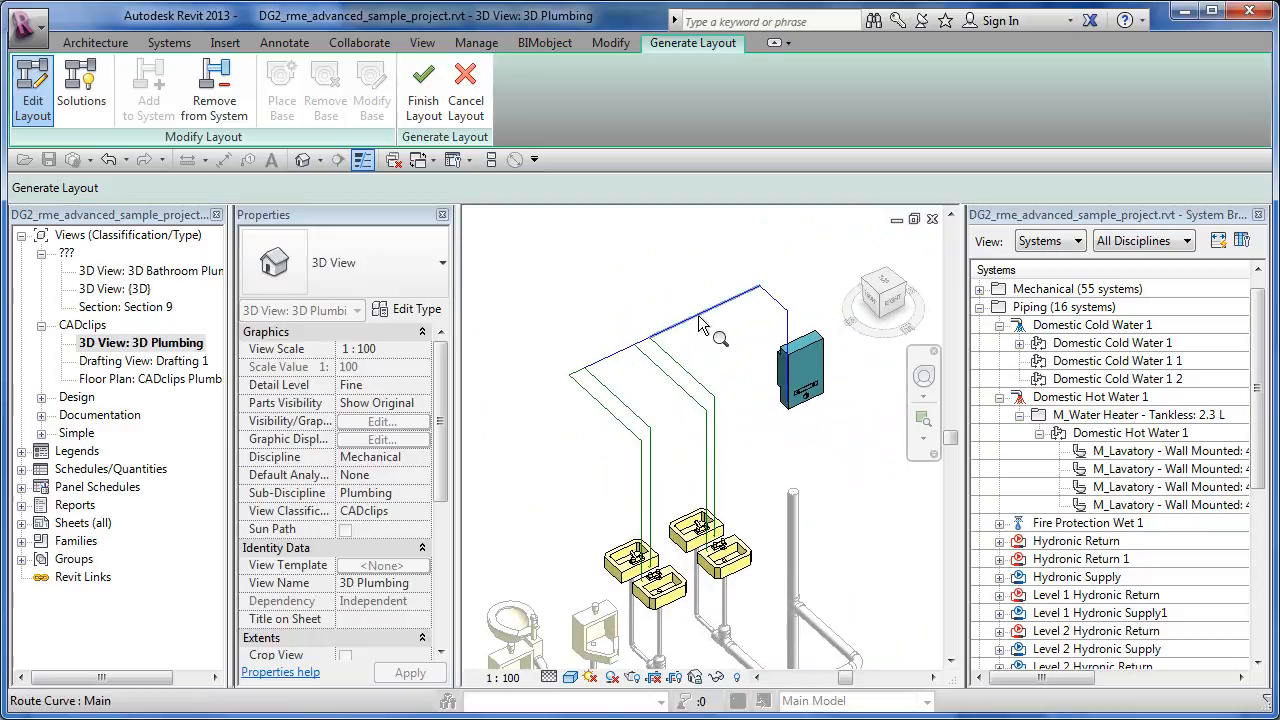
# Lower the hot water main run by entering a new elevation for it
pyautogui.click(700, 322)
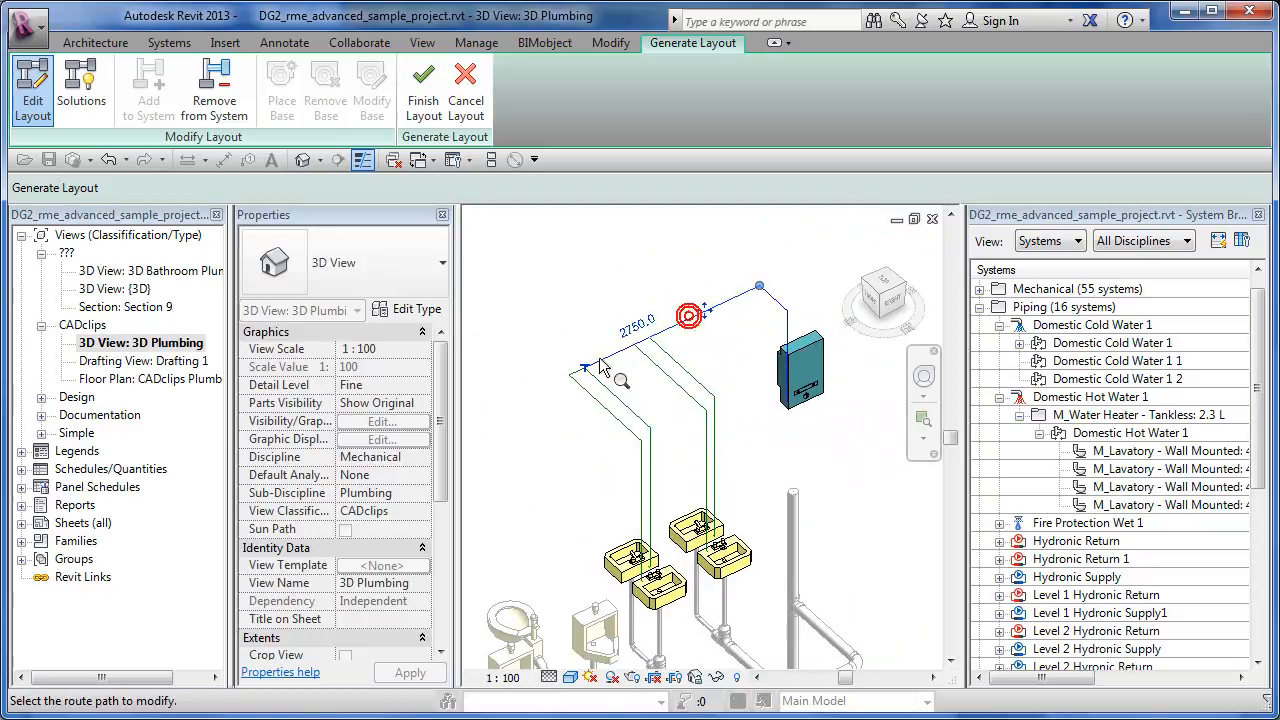
pyautogui.click(633, 337)
pyautogui.click(634, 330)
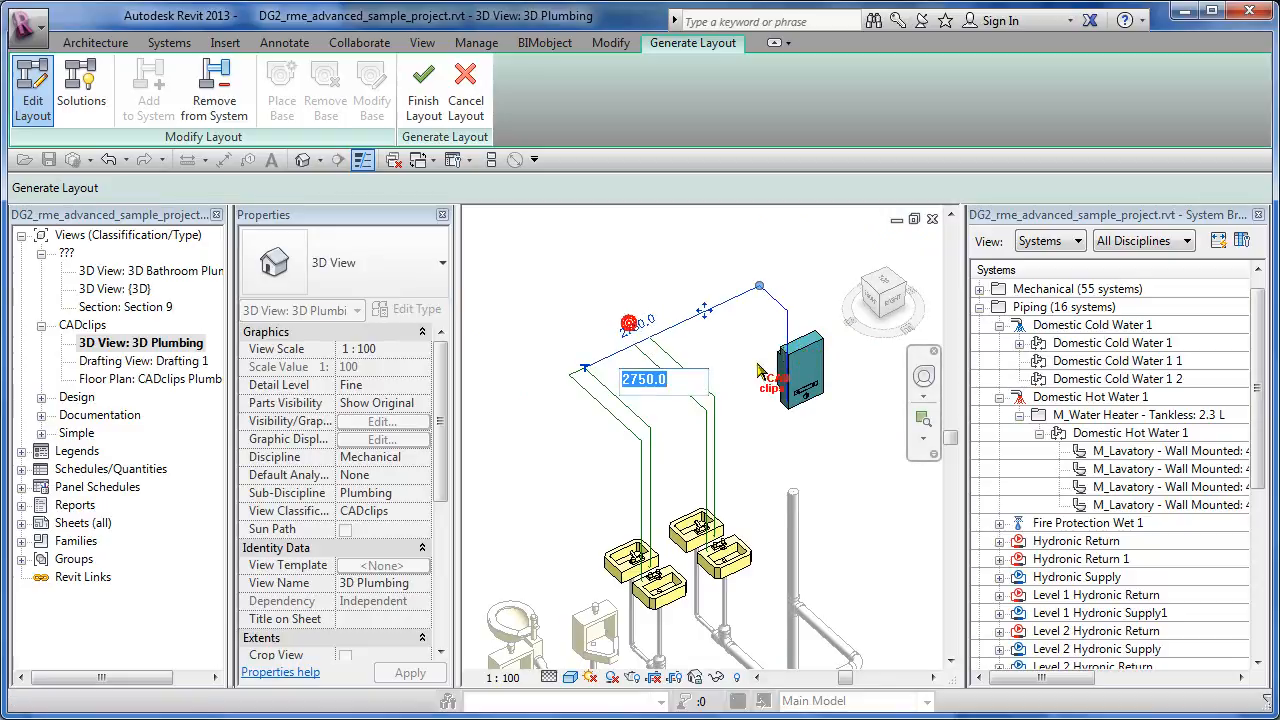
pyautogui.write('1')
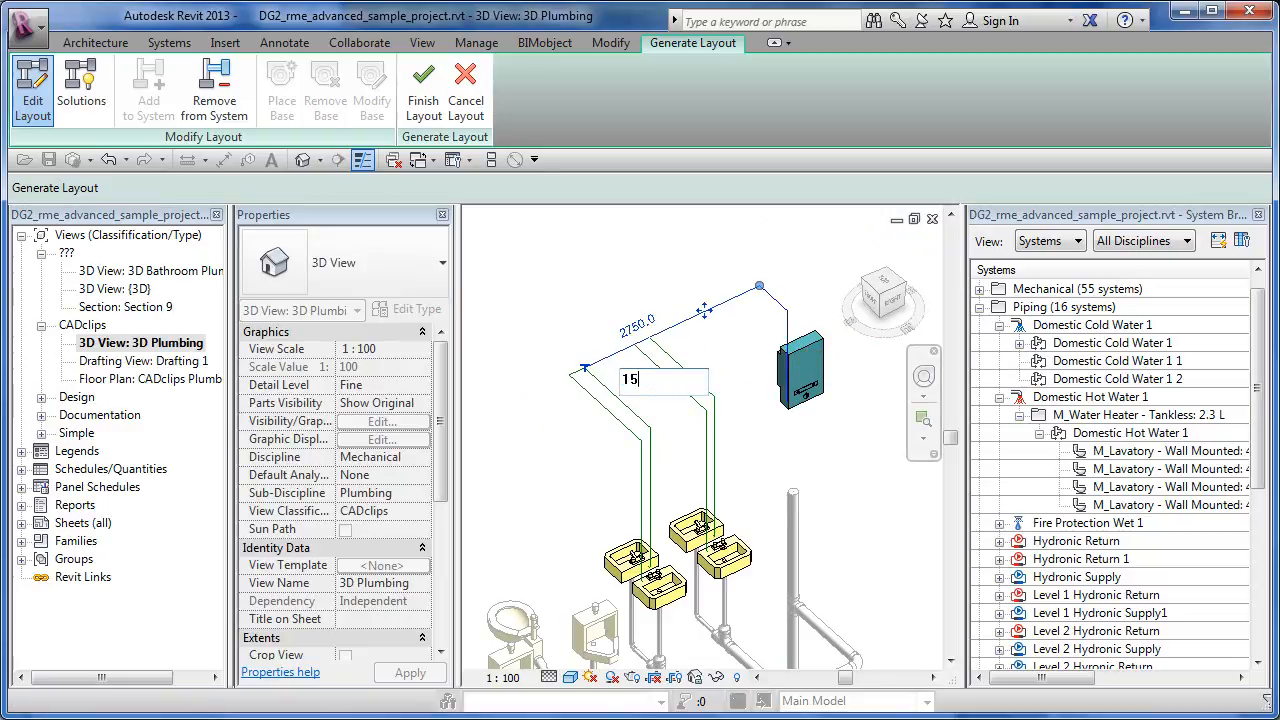
pyautogui.press('Return')
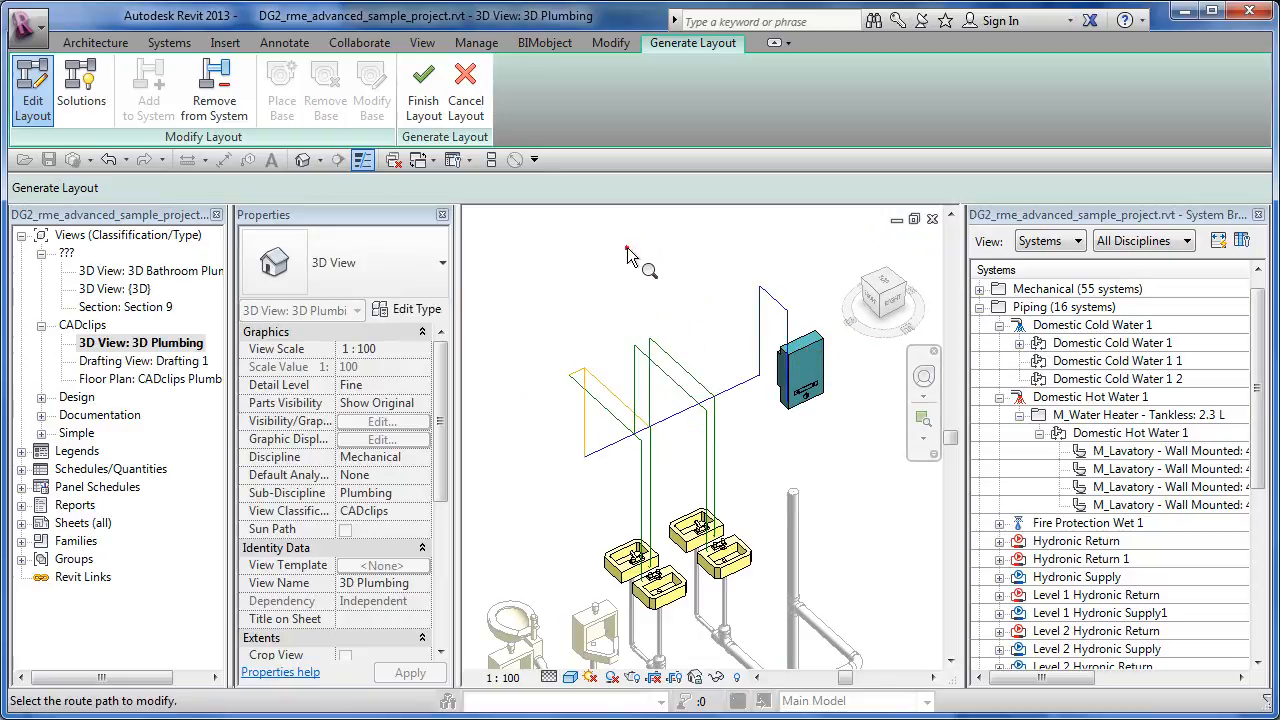
# Lower the two end branches of the hot water layout by setting the elevation of each to 1500
pyautogui.click(574, 369)
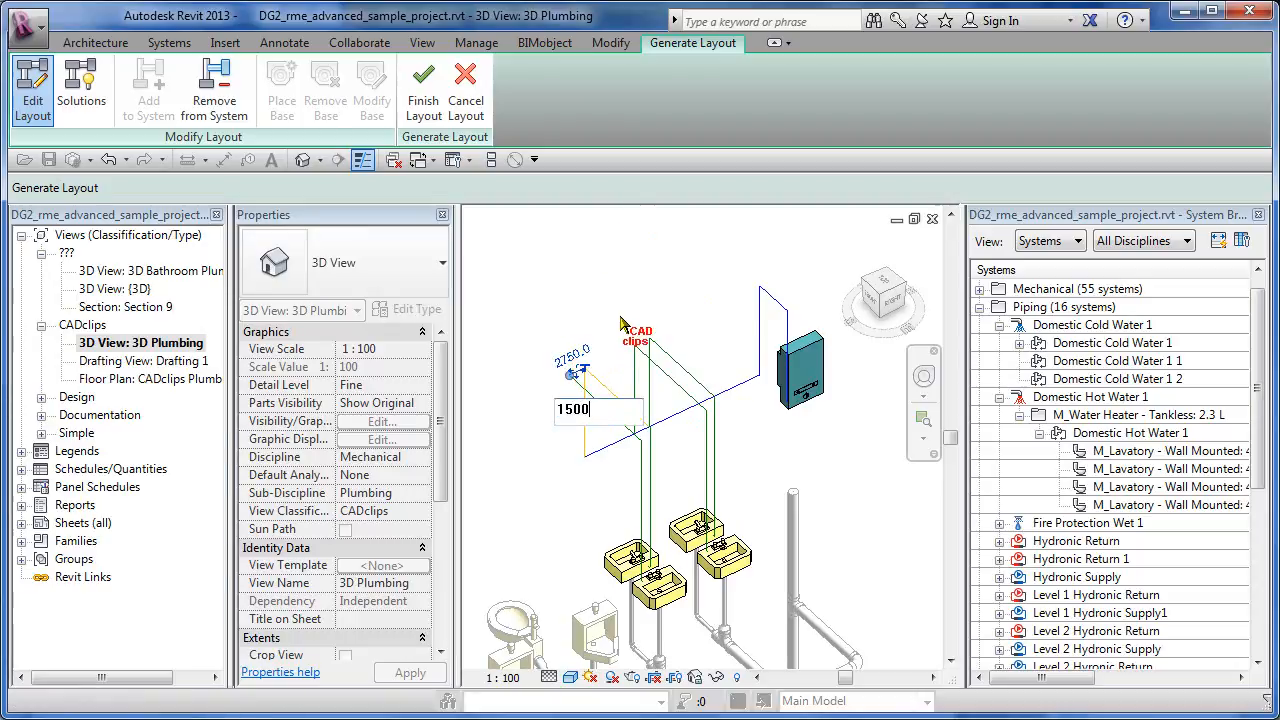
pyautogui.press('Return')
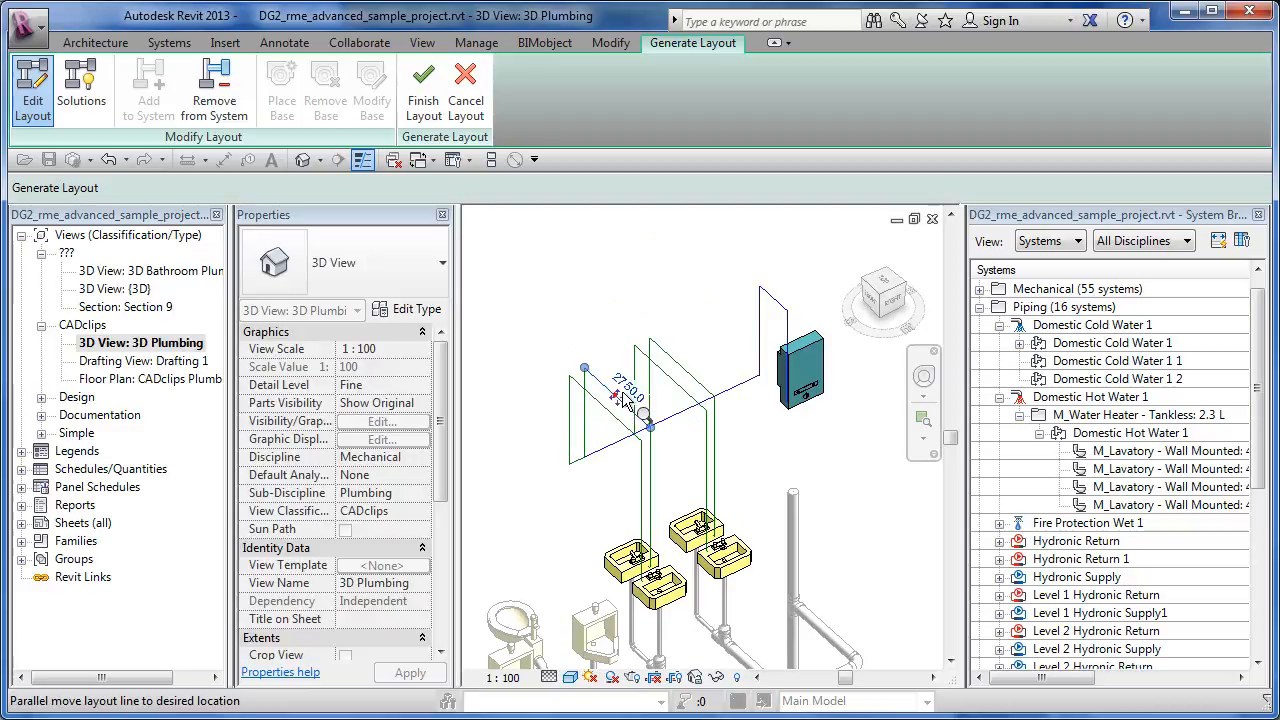
pyautogui.click(630, 388)
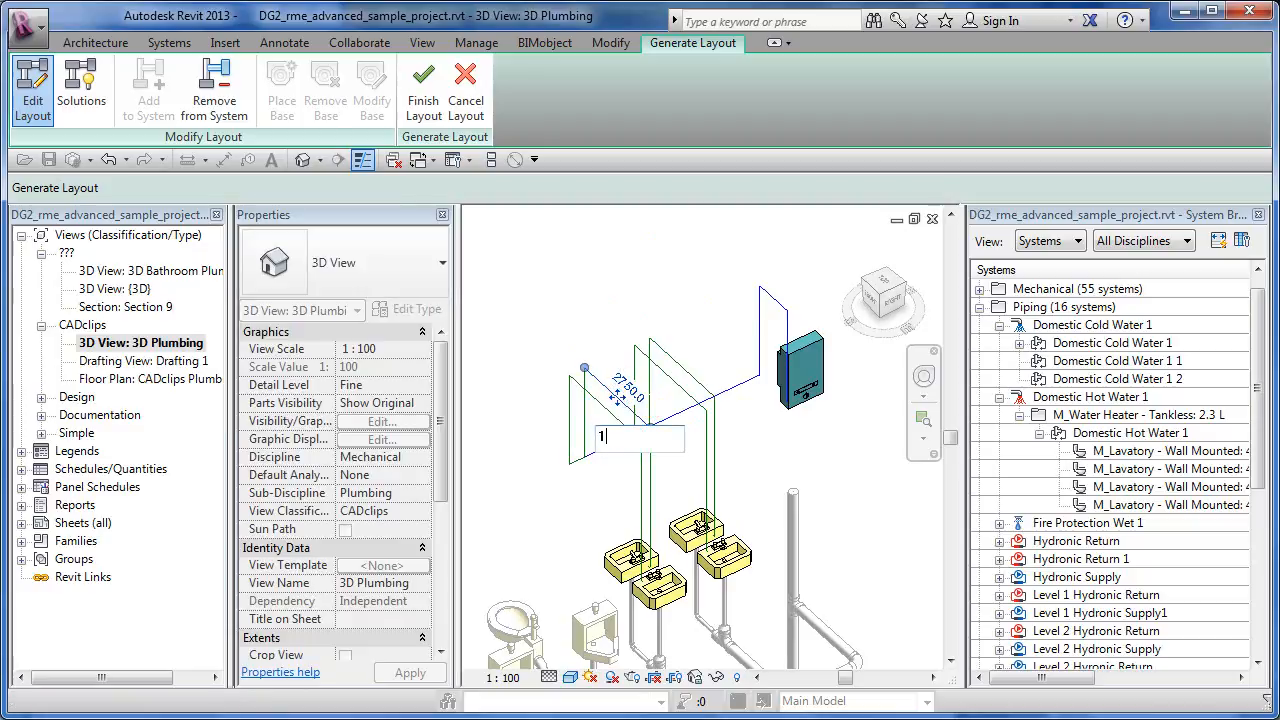
pyautogui.write('1500')
pyautogui.press('Return')
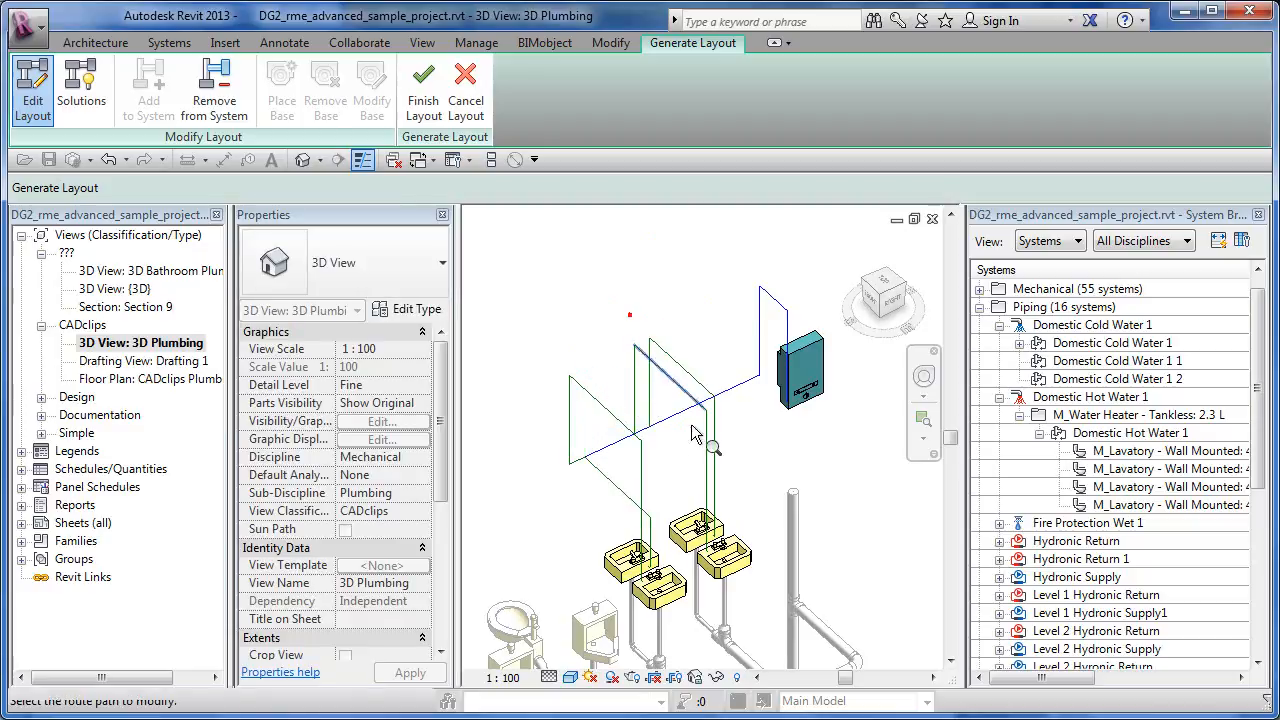
# Finish the edited hot water layout to create the pipes
pyautogui.moveTo(823, 447)
pyautogui.mouseDown(button='middle')
pyautogui.moveTo(832, 420)
pyautogui.moveTo(815, 428)
pyautogui.mouseUp(button='middle')
pyautogui.scroll(-1, 795, 430)
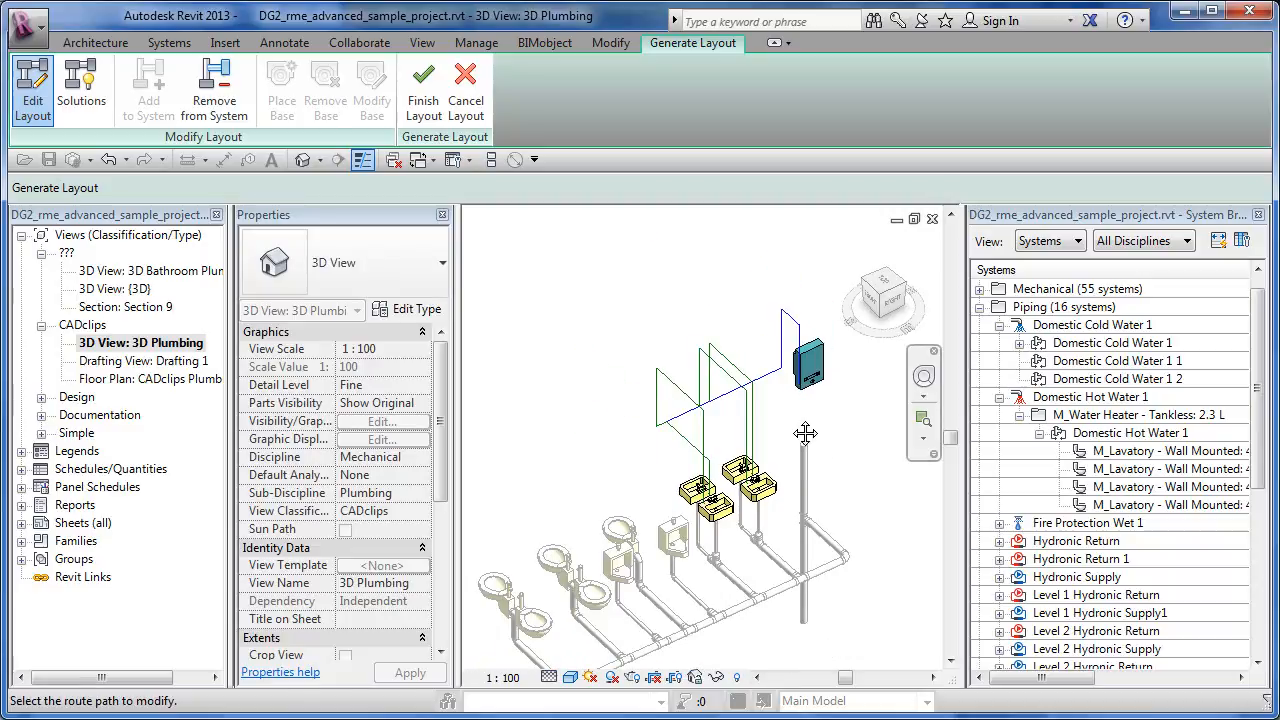
pyautogui.moveTo(805, 432); pyautogui.dragTo(735, 378, button='middle')
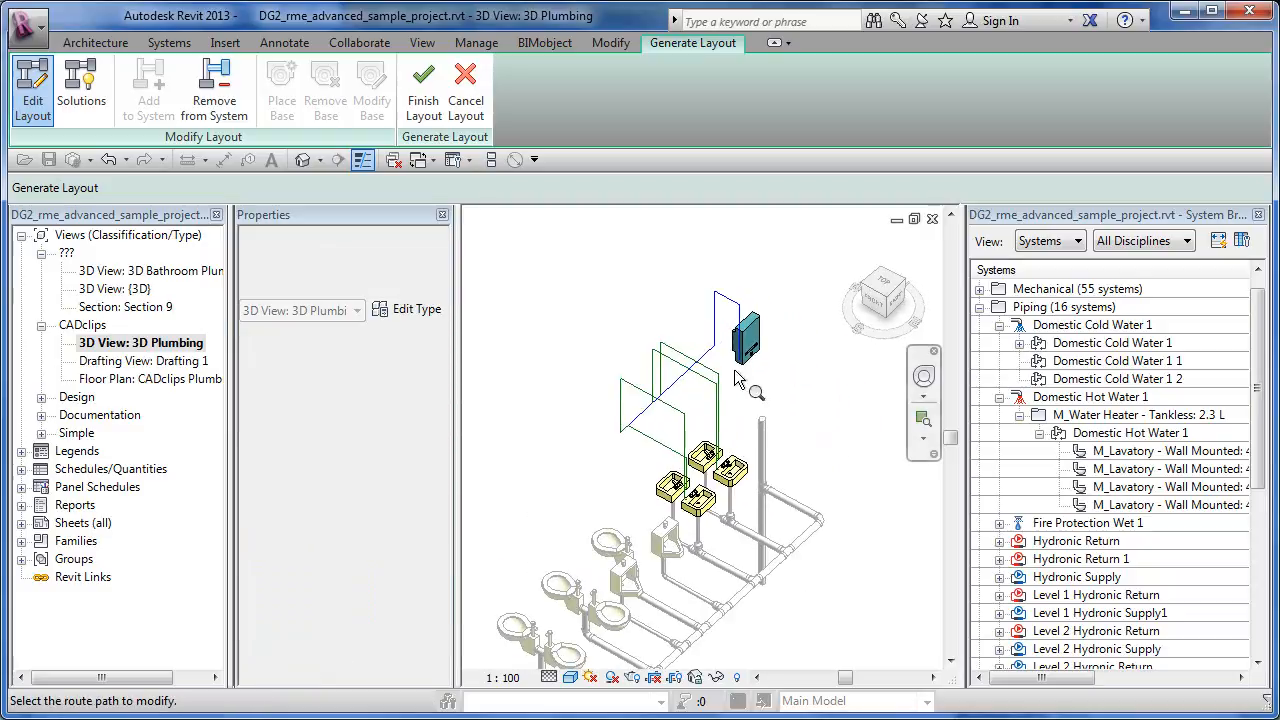
pyautogui.click(423, 90)
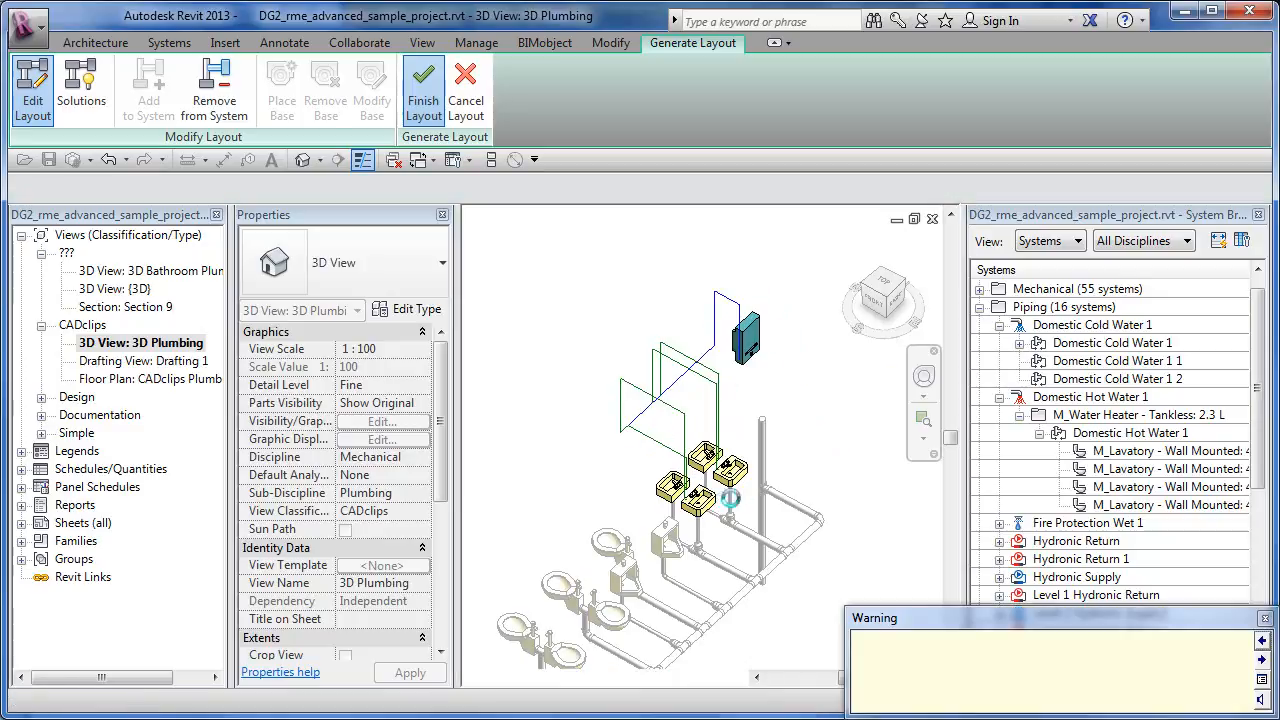
# Inspect the generated hot water pipes around the tankless water heater and check the slope of the main run
pyautogui.keyDown('shift'); pyautogui.moveTo(853, 471); pyautogui.dragTo(764, 490, button='middle'); pyautogui.keyUp('shift')
pyautogui.scroll(5, 766, 457)
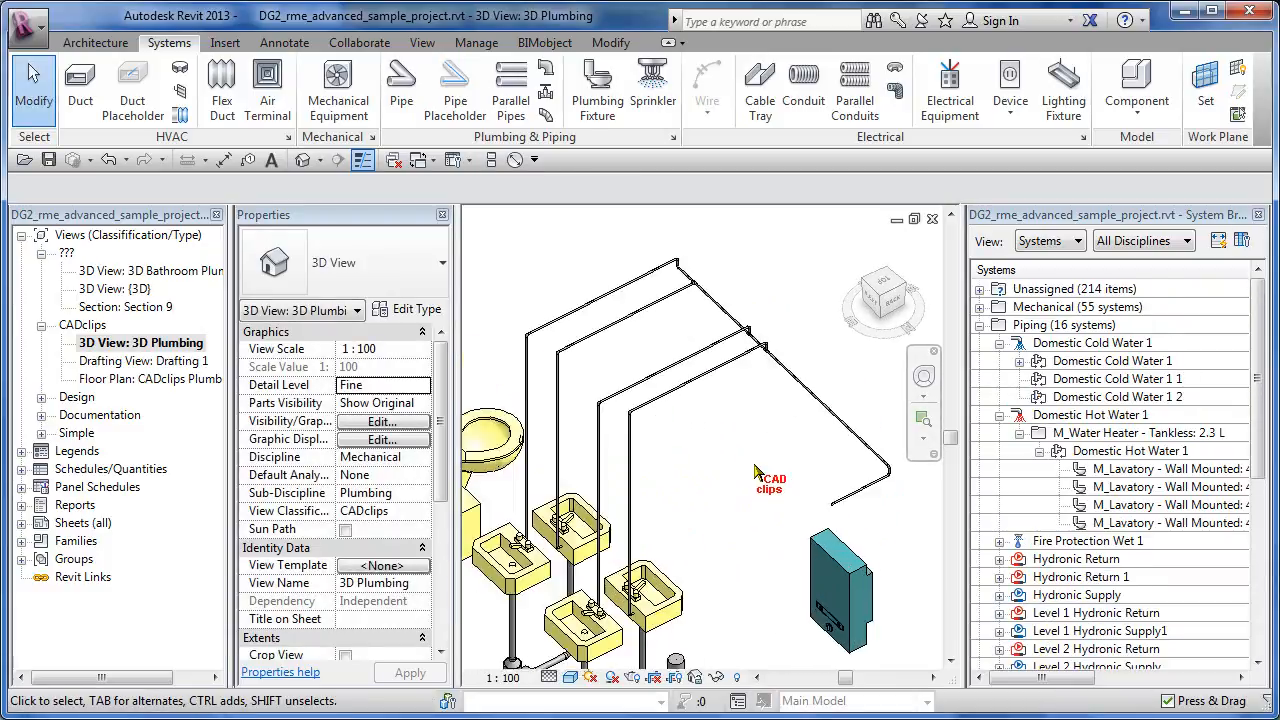
pyautogui.keyDown('shift'); pyautogui.moveTo(853, 385); pyautogui.dragTo(722, 340, button='middle'); pyautogui.keyUp('shift')
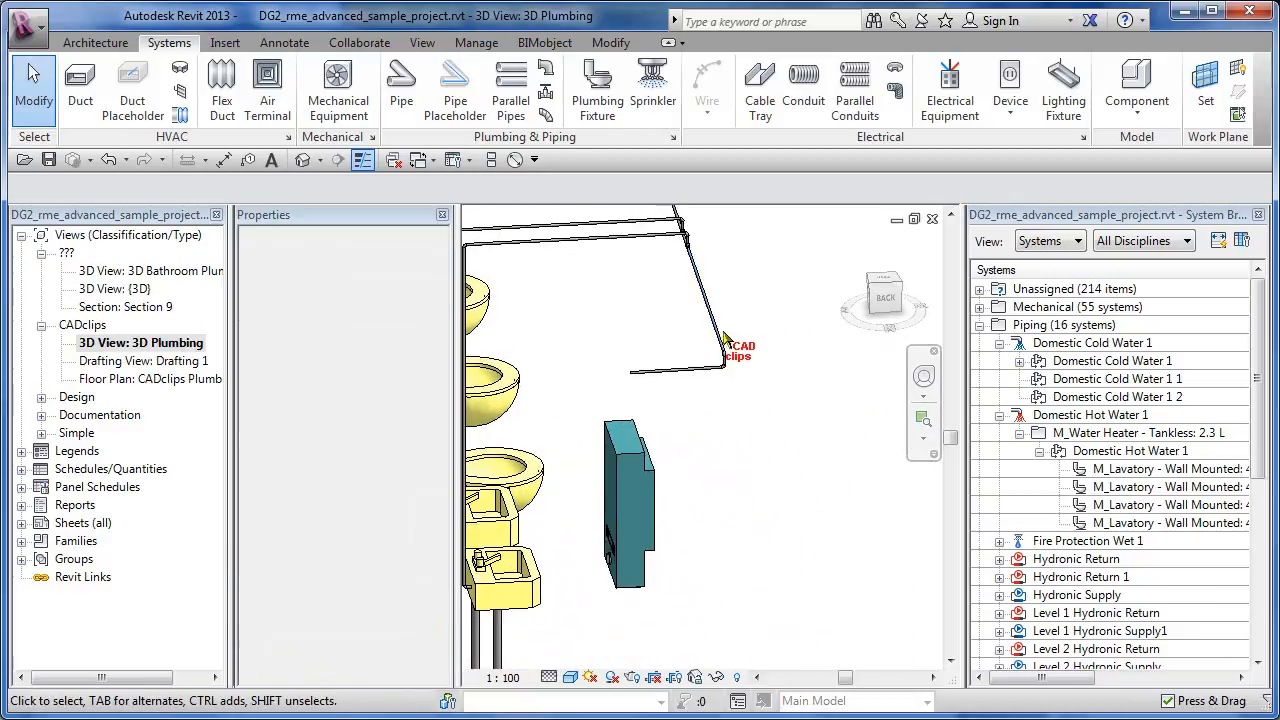
pyautogui.click(719, 338)
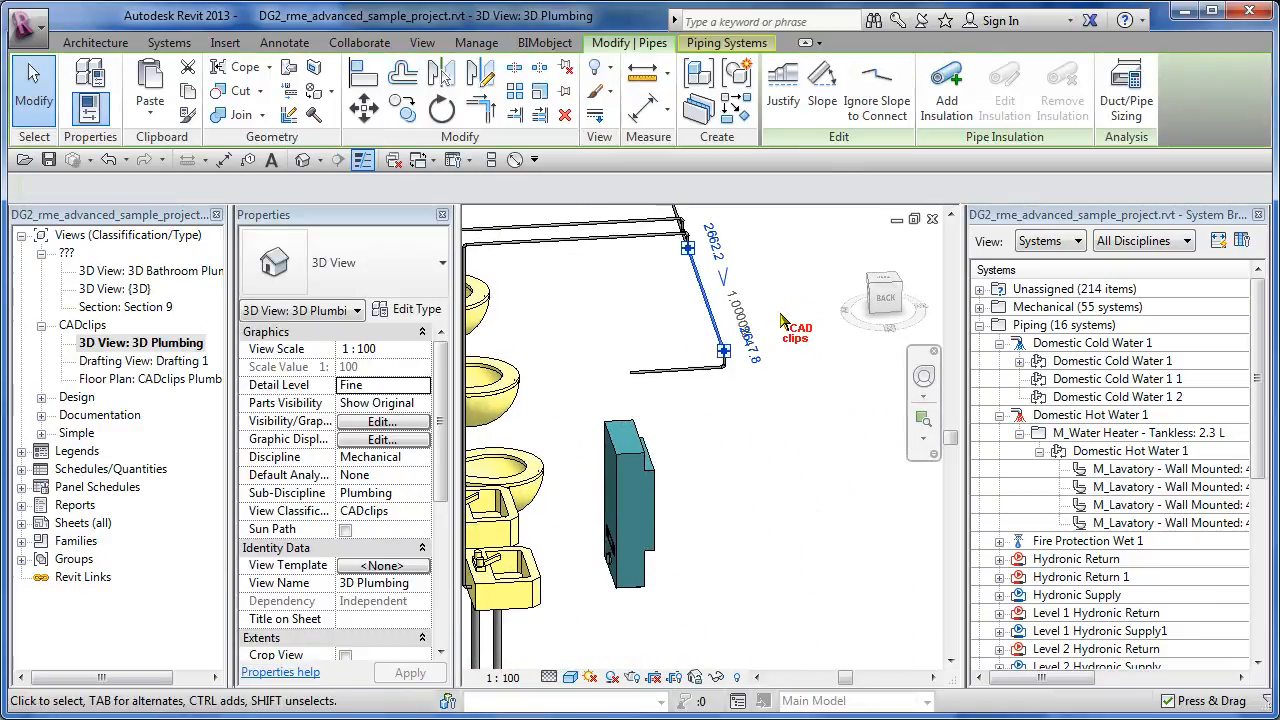
pyautogui.keyDown('shift'); pyautogui.moveTo(757, 347); pyautogui.dragTo(815, 453, button='middle'); pyautogui.keyUp('shift')
pyautogui.scroll(-2, 757, 476)
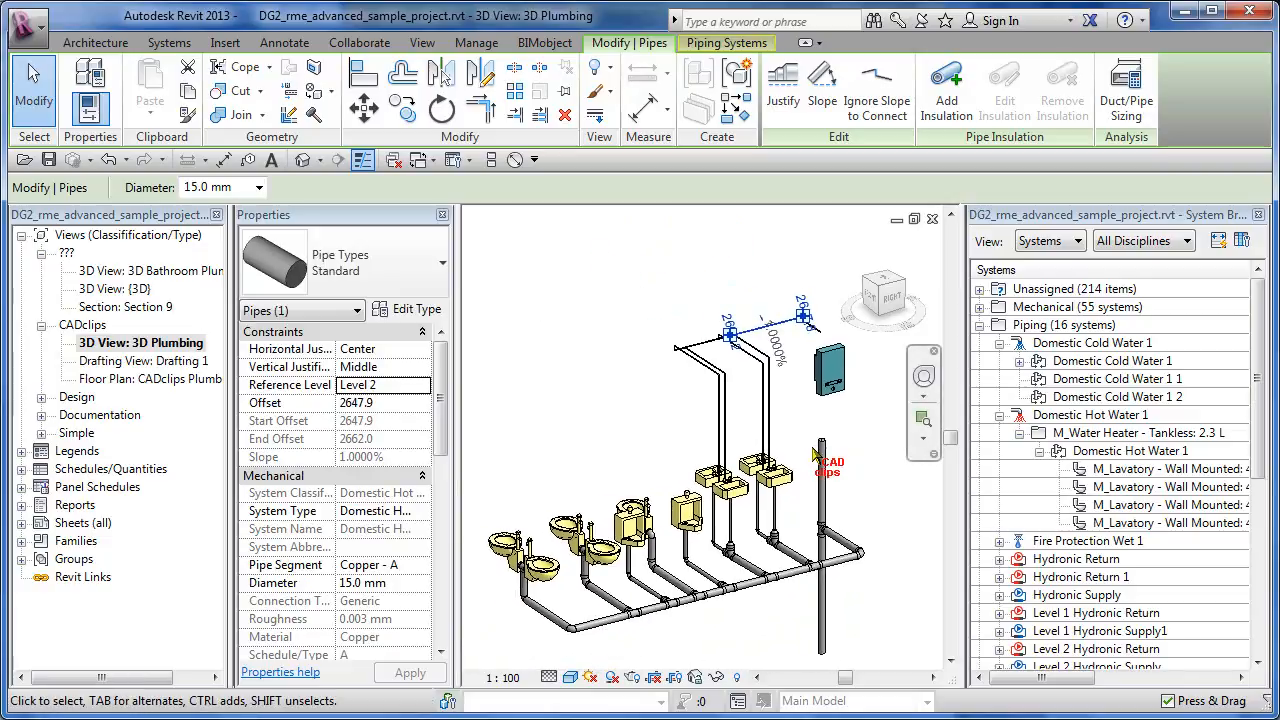
pyautogui.click(866, 478)
# Select the entire connected hot water pipe network up to the water heater and delete it
pyautogui.moveTo(880, 486); pyautogui.dragTo(846, 503, button='middle')
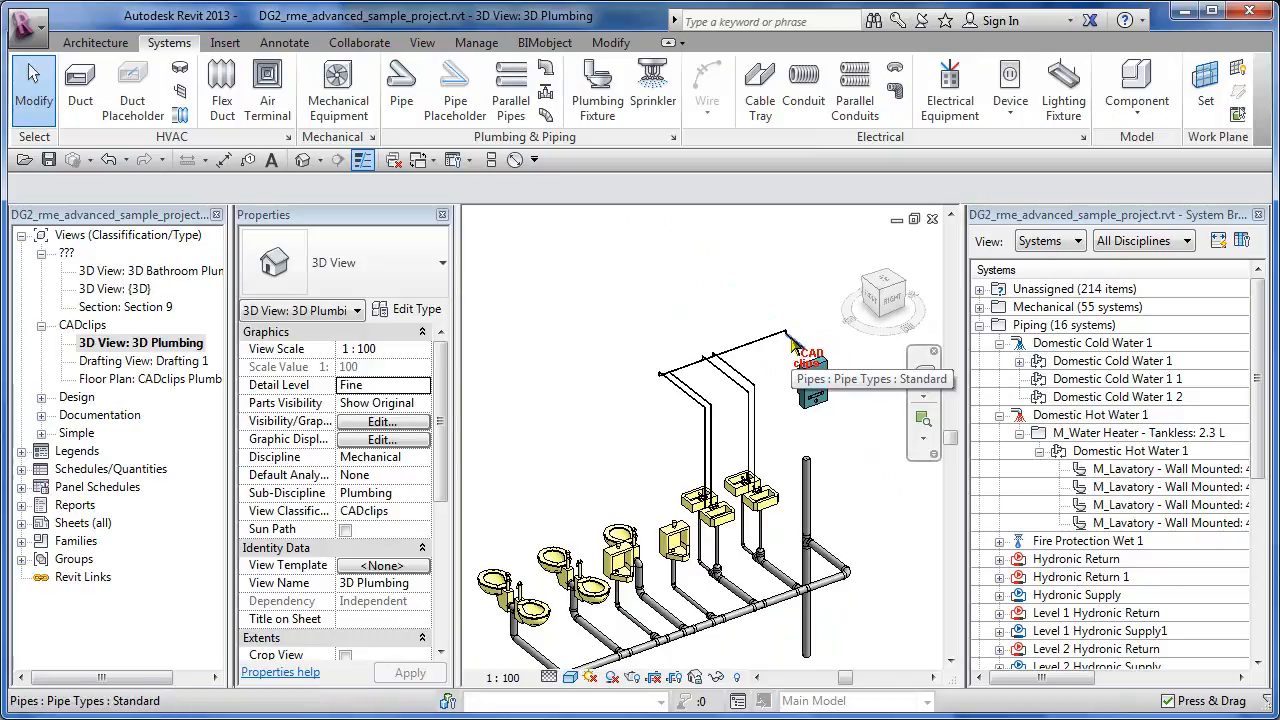
pyautogui.press('Tab')
pyautogui.press('Tab')
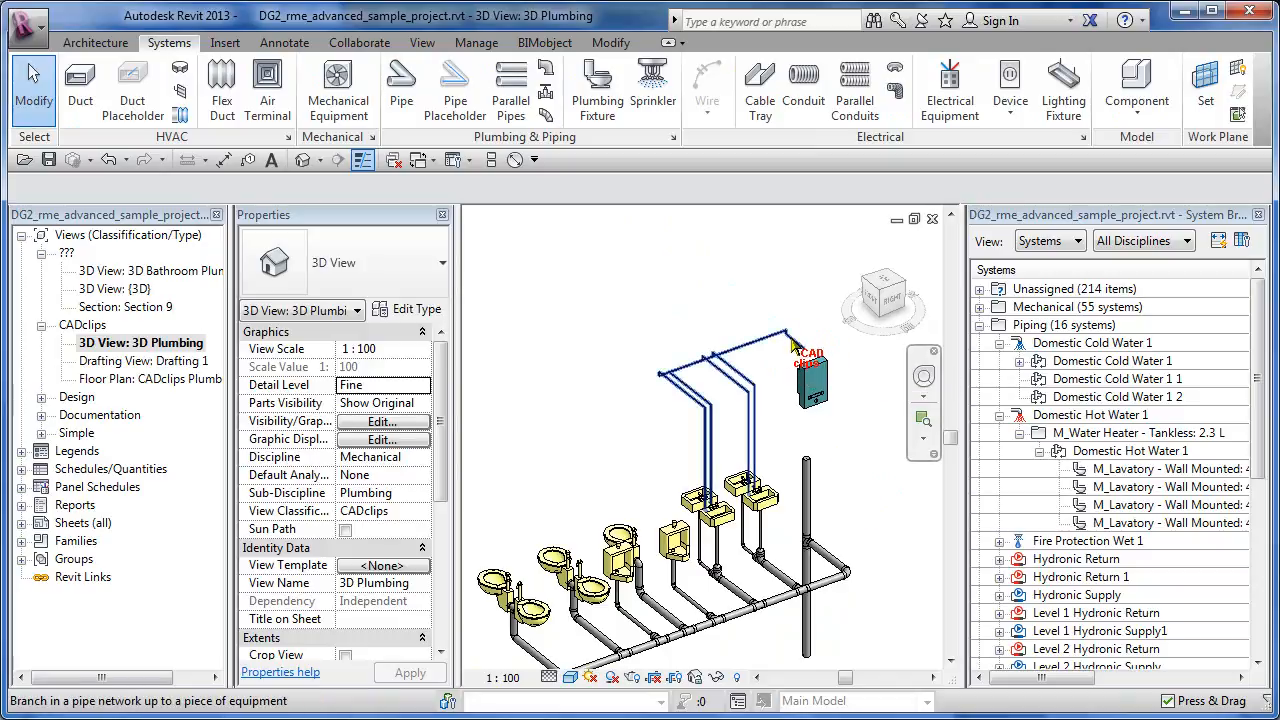
pyautogui.click(792, 342)
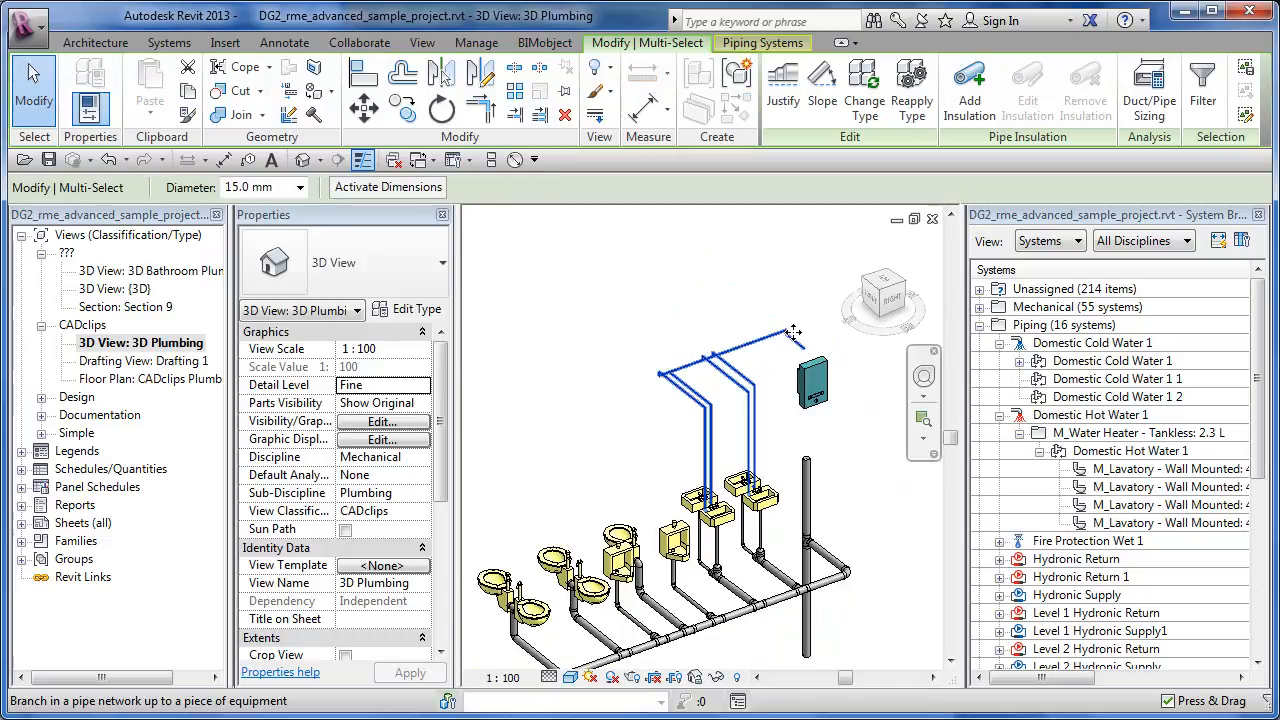
pyautogui.press('Escape')
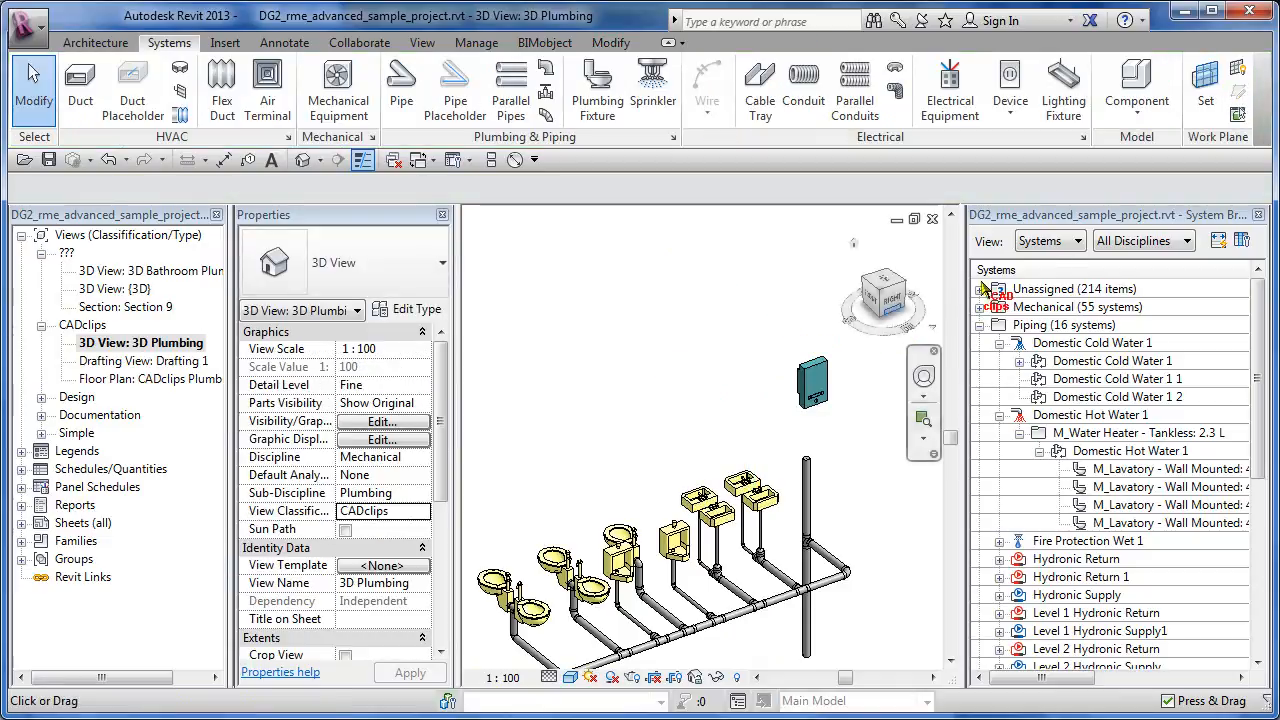
# Collapse the Domestic Cold Water 1, Domestic Hot Water 1 and Piping branches, and close the System Browser
pyautogui.click(1000, 343)
pyautogui.click(1000, 361)
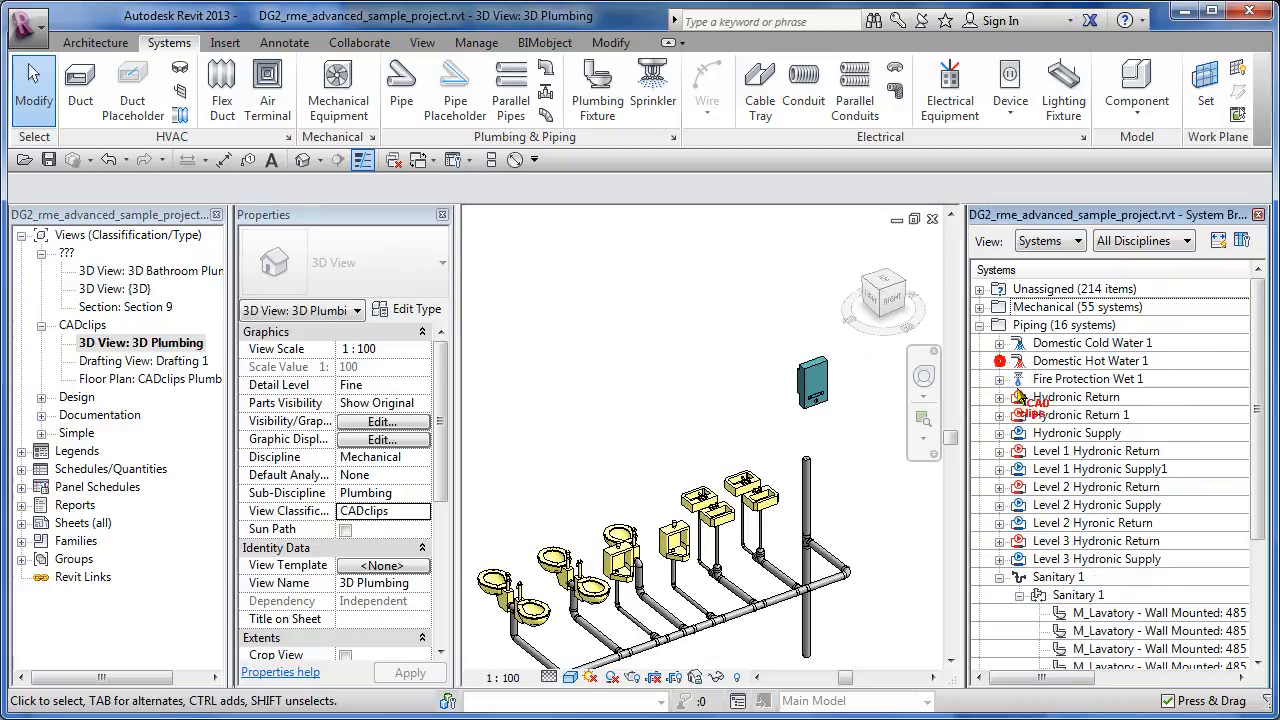
pyautogui.click(980, 327)
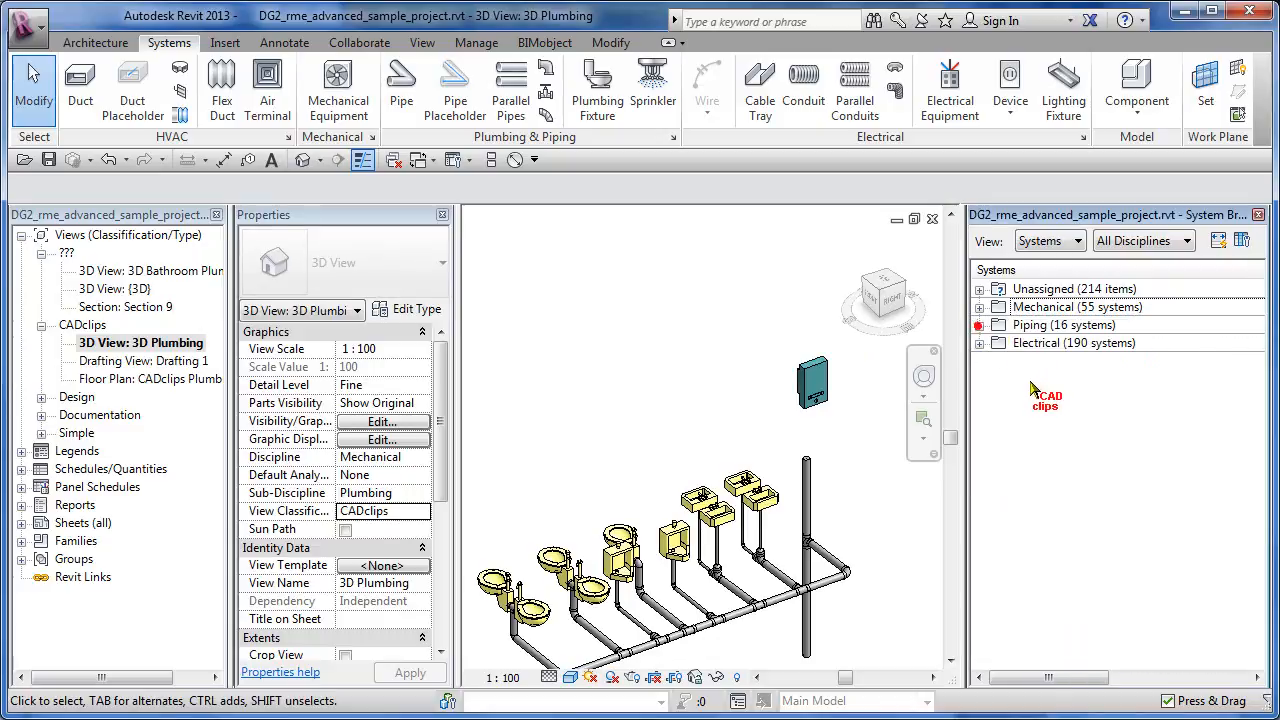
pyautogui.click(1258, 216)
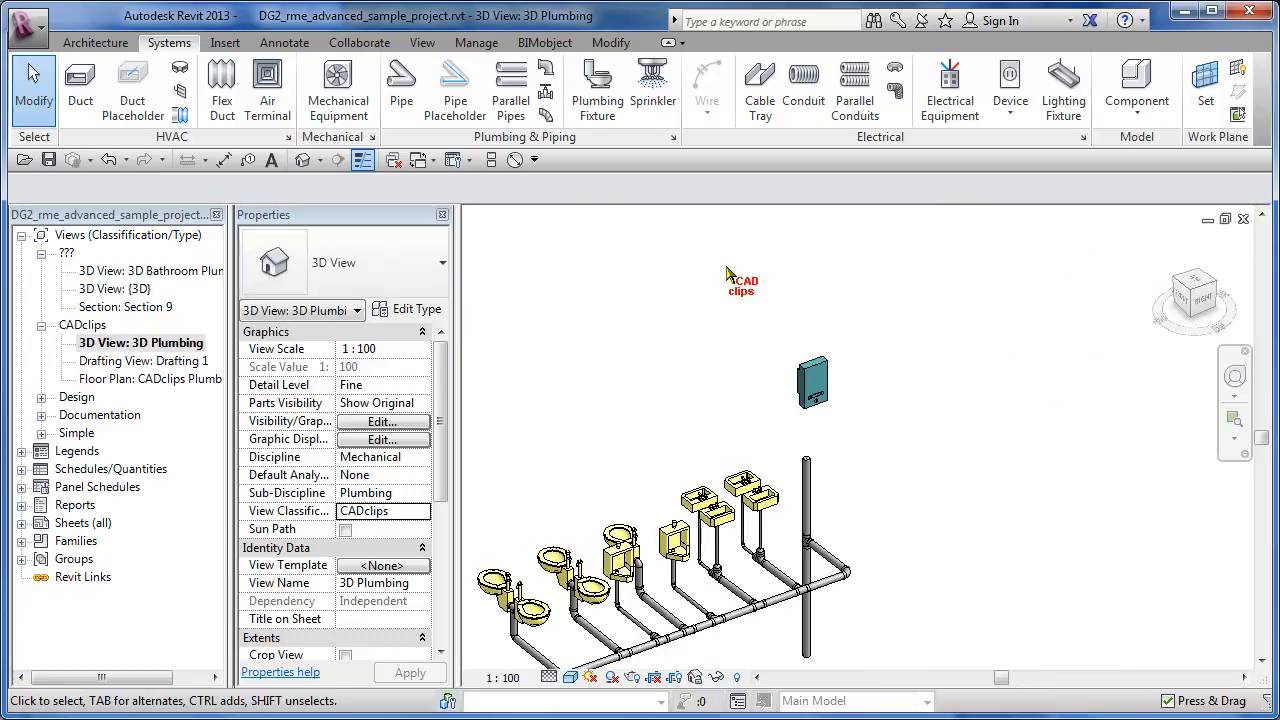
# Reopen the System Browser and filter it to the Piping discipline
pyautogui.click(432, 47)
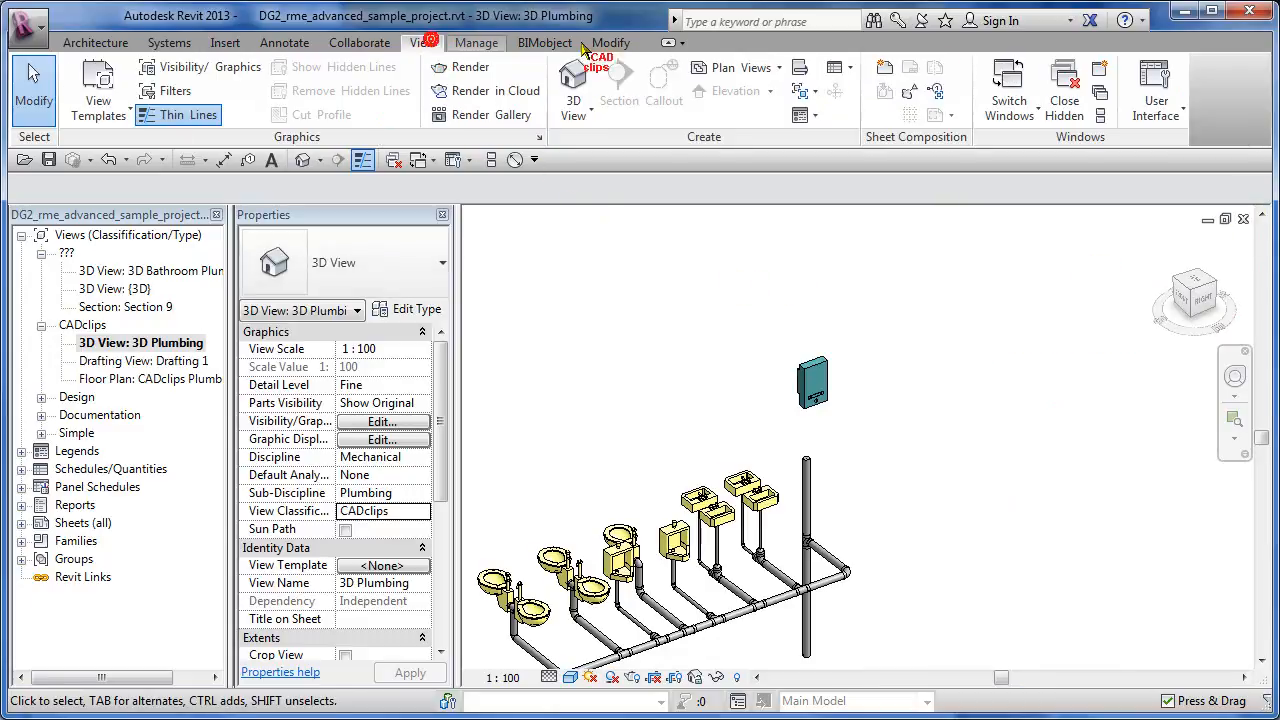
pyautogui.click(1178, 101)
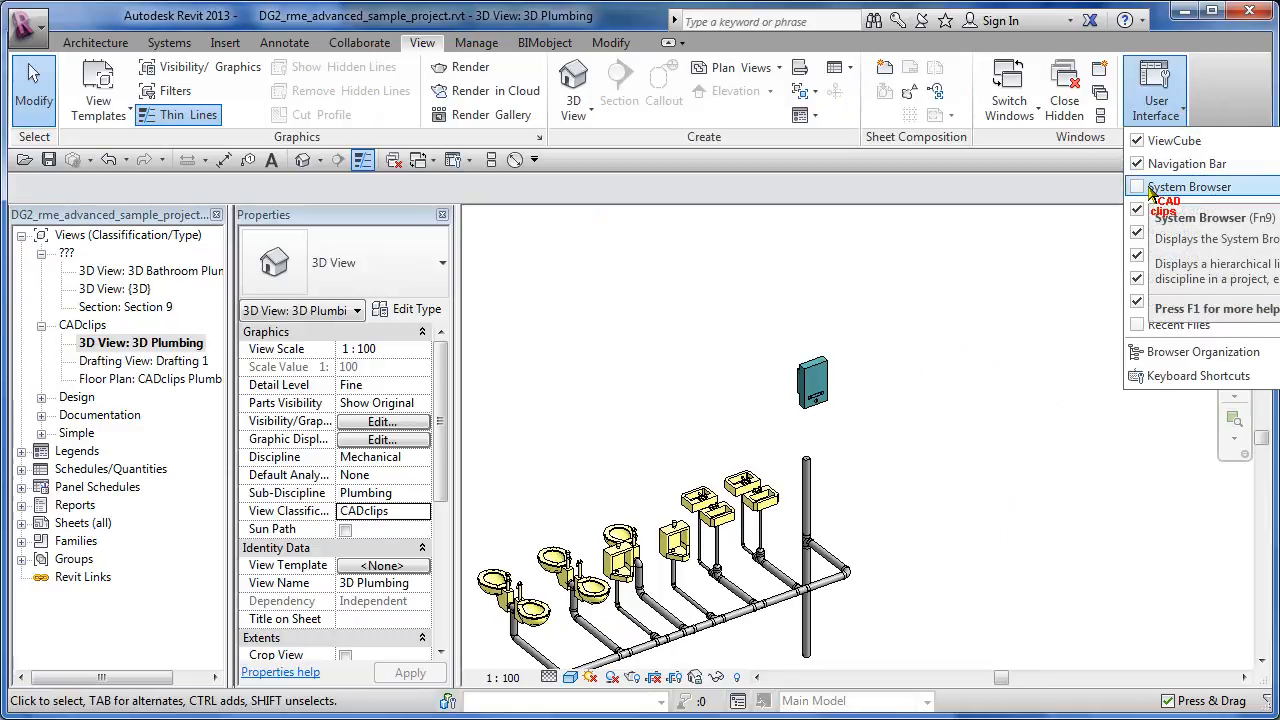
pyautogui.click(1071, 169)
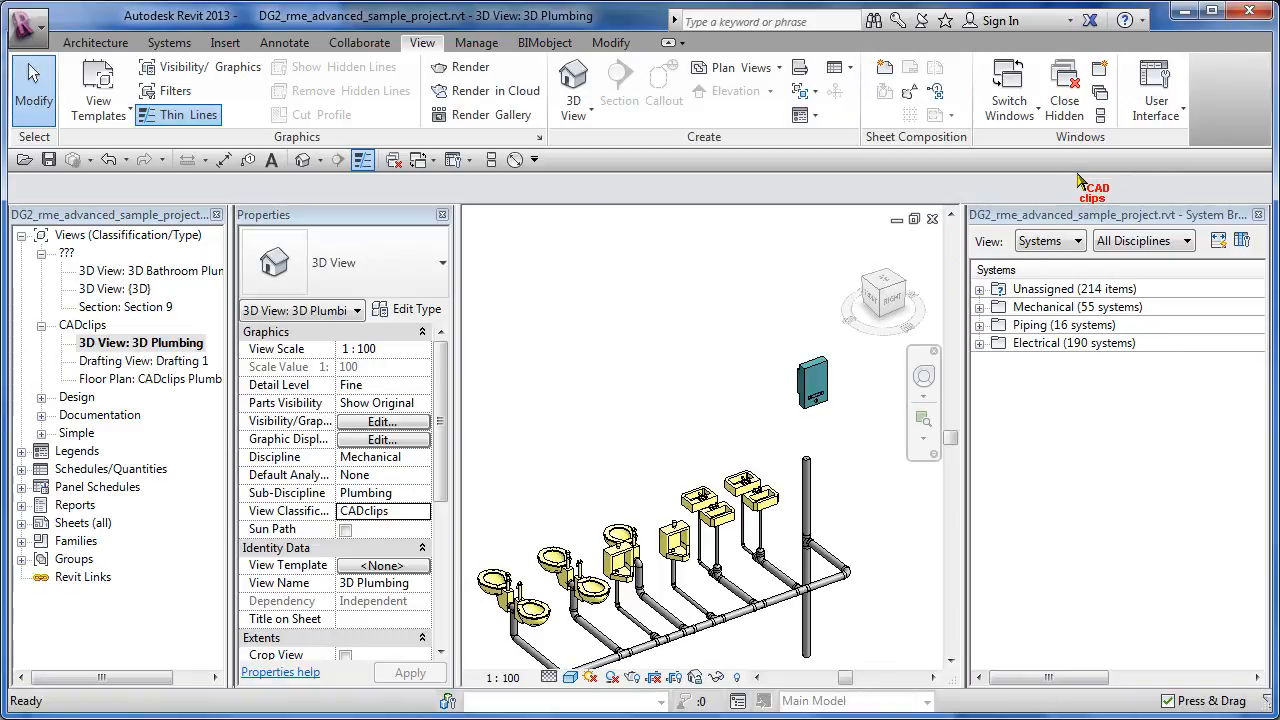
pyautogui.click(1189, 241)
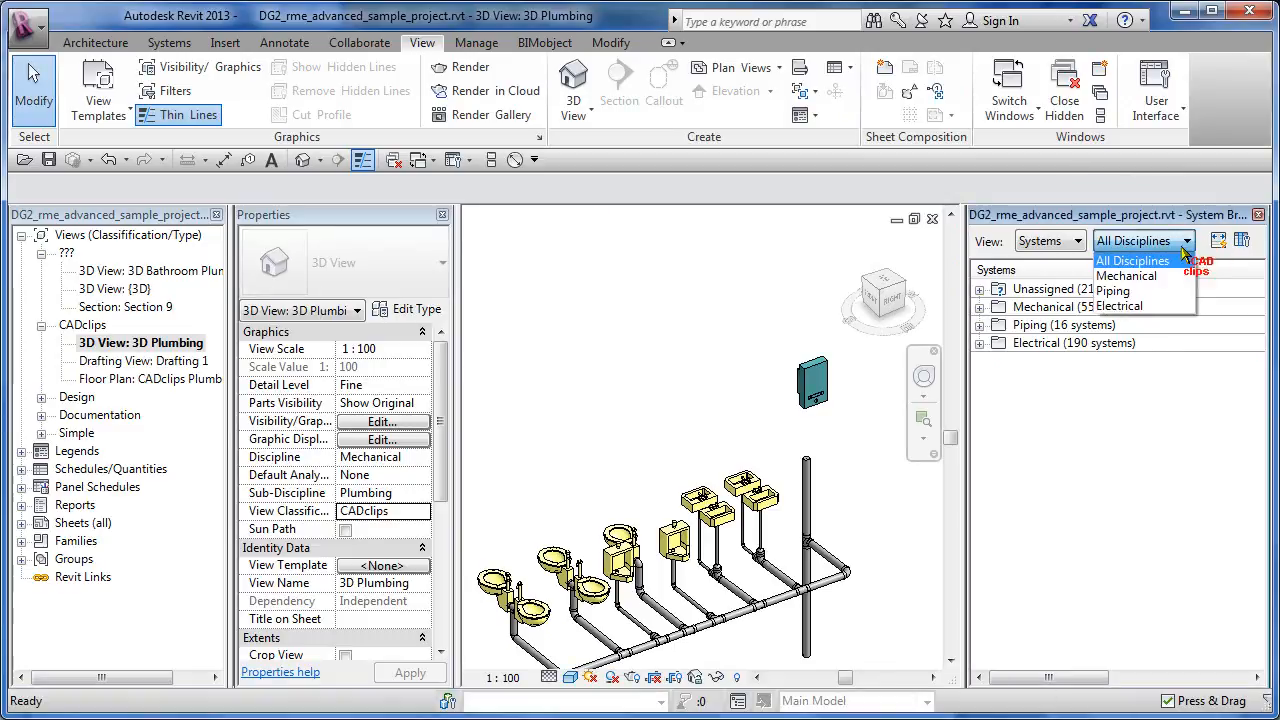
pyautogui.click(1134, 291)
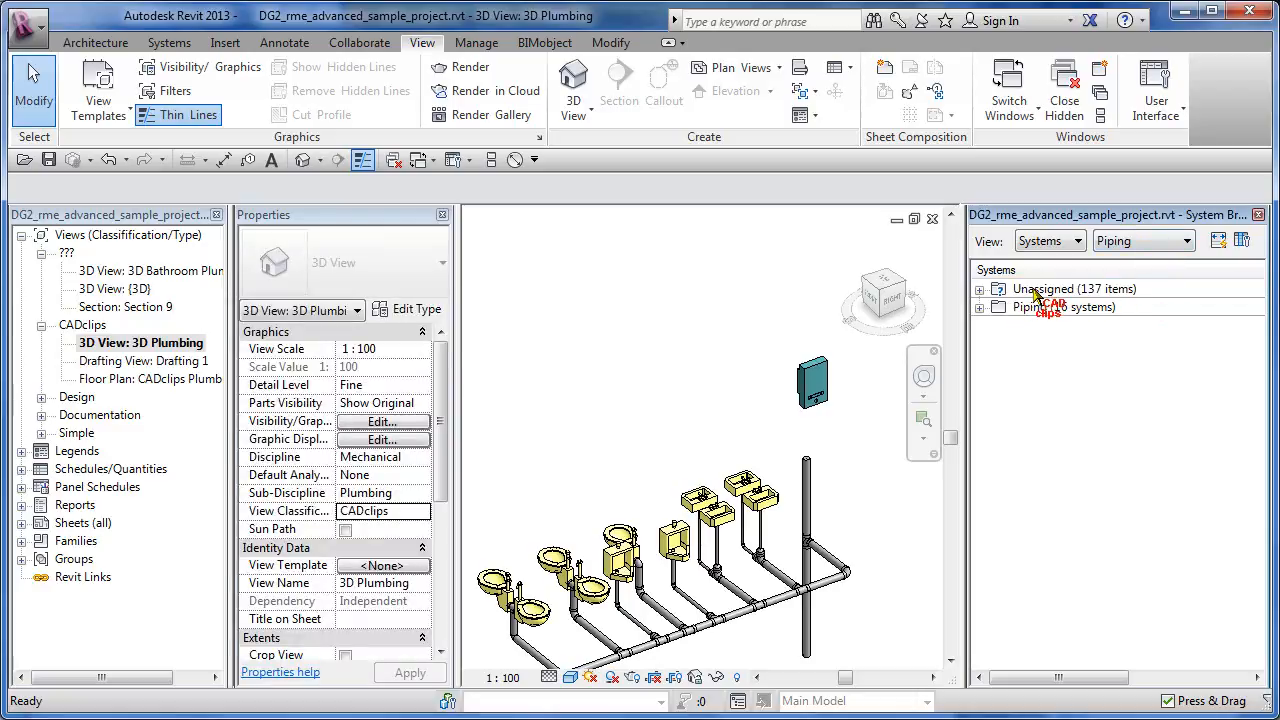
# Expand the unassigned piping items down to Domestic Cold Water and select the wall-mounted lavatory listed there
pyautogui.click(980, 289)
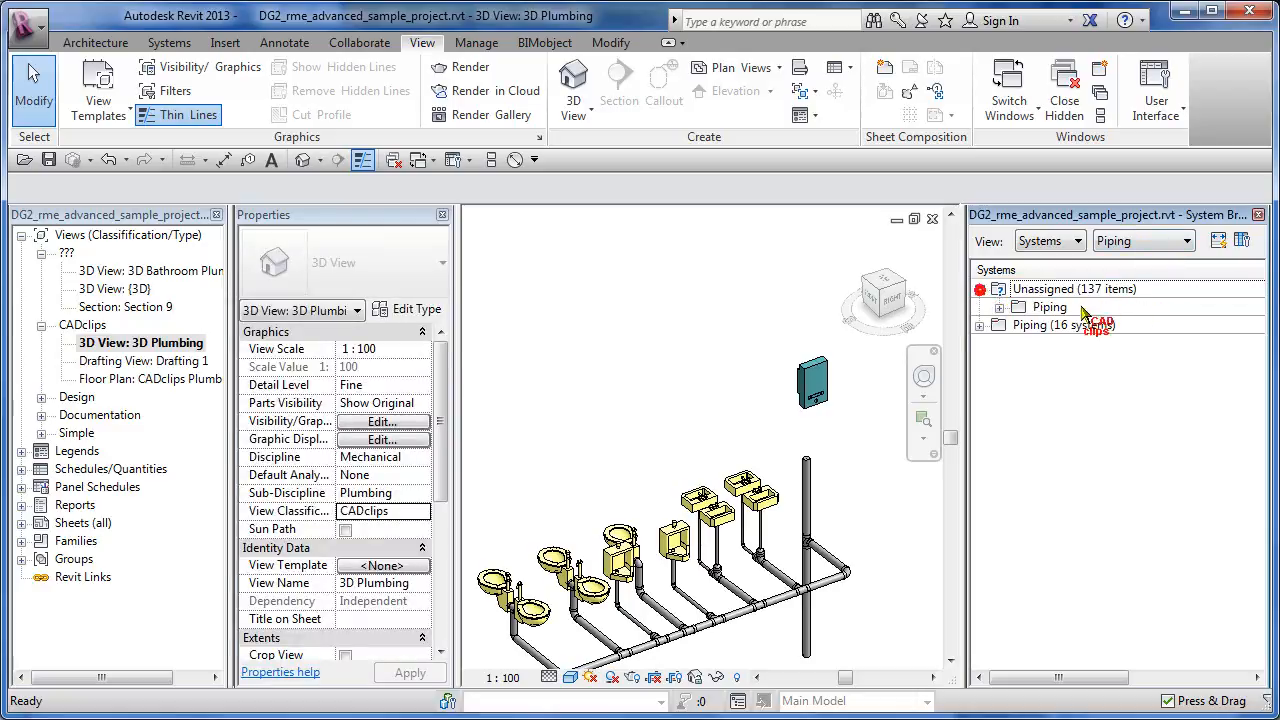
pyautogui.click(998, 307)
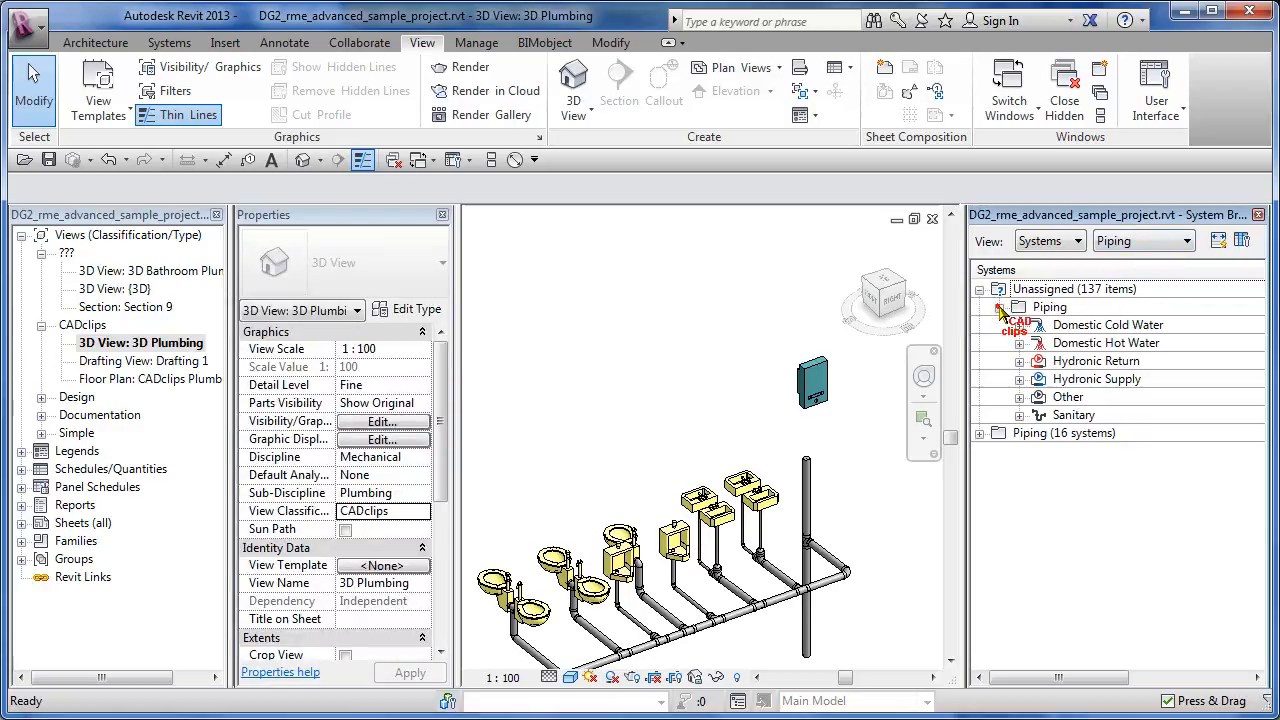
pyautogui.click(1078, 332)
pyautogui.click(1020, 326)
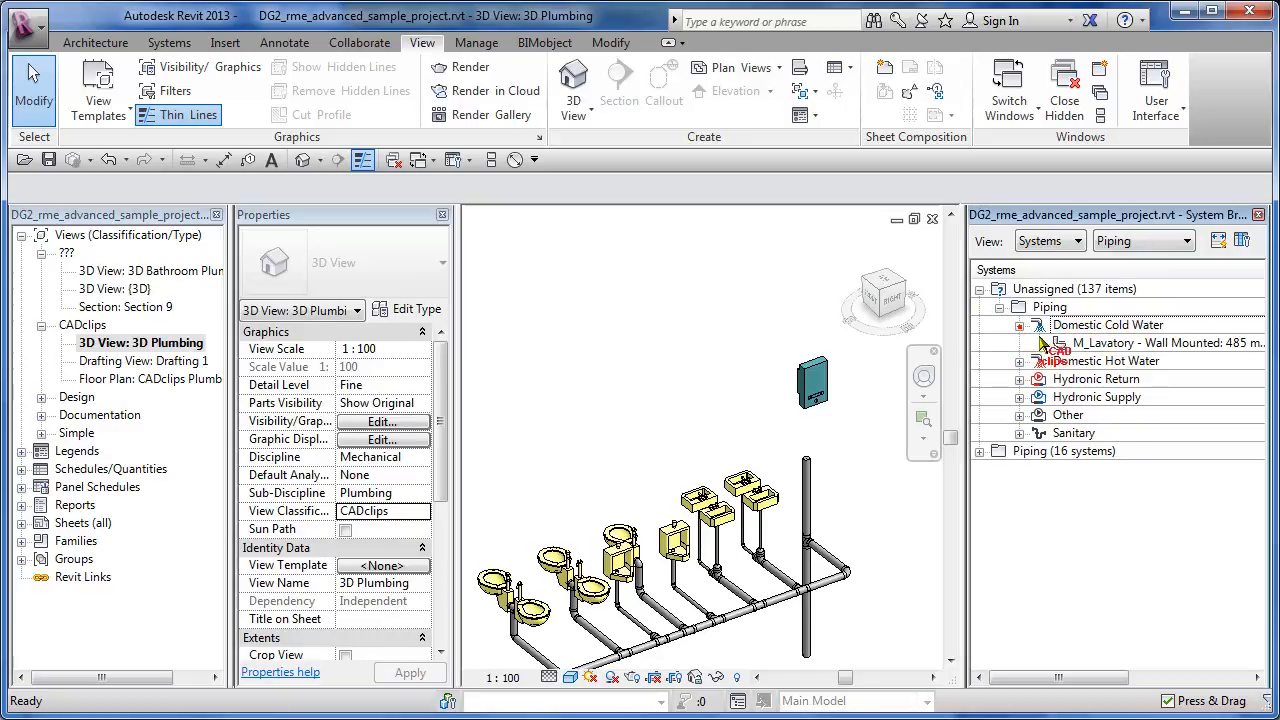
pyautogui.click(1100, 343)
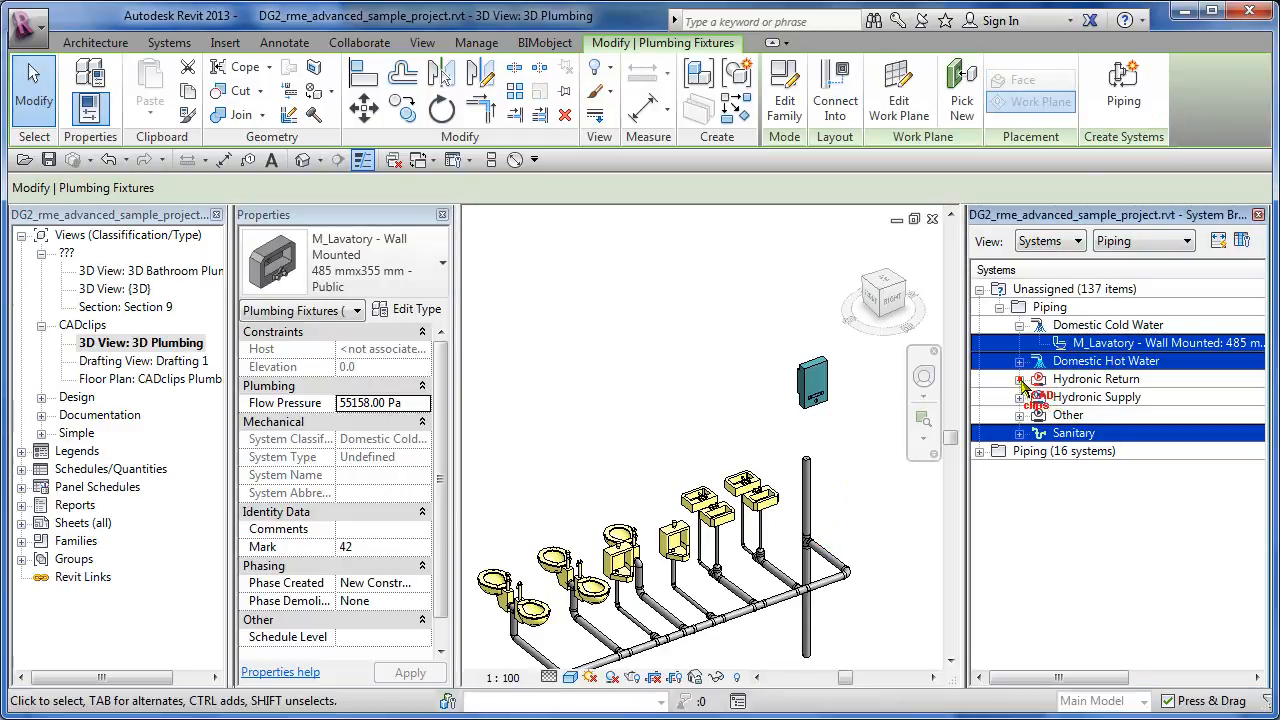
# Review the unassigned Hydronic Return equipment, collapse the unassigned Piping list and clear the selection
pyautogui.click(1019, 379)
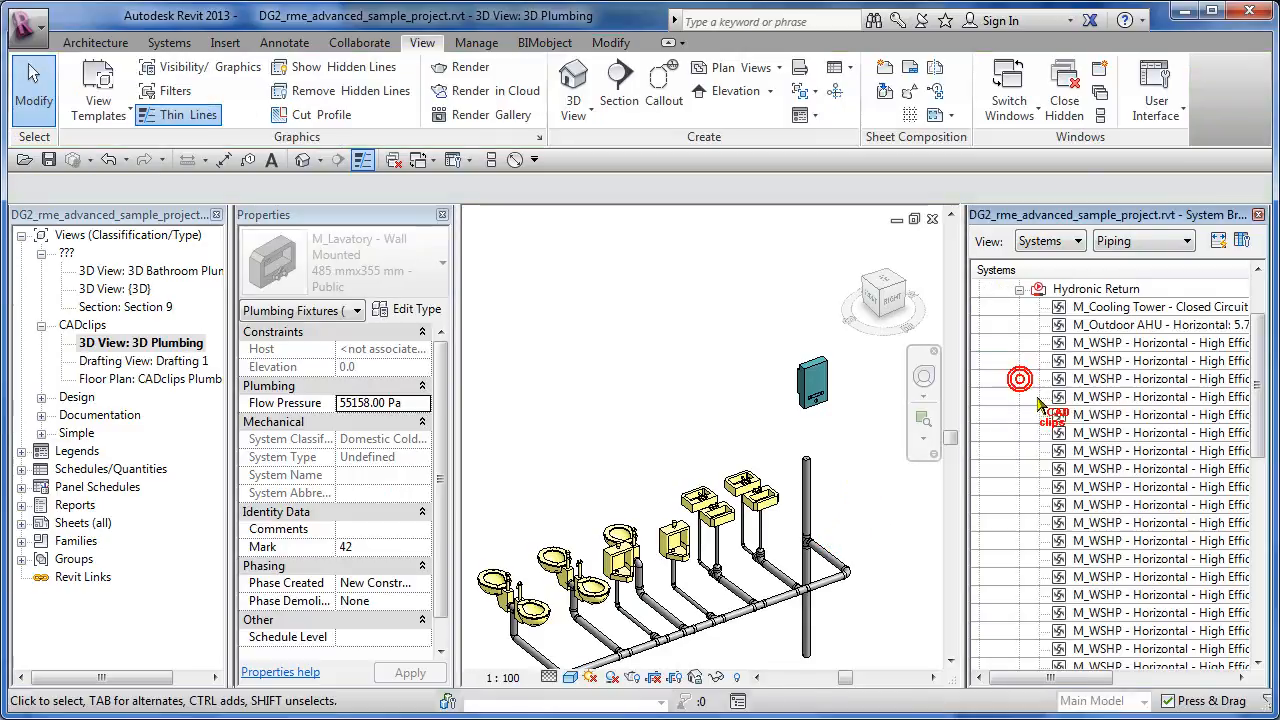
pyautogui.click(1019, 289)
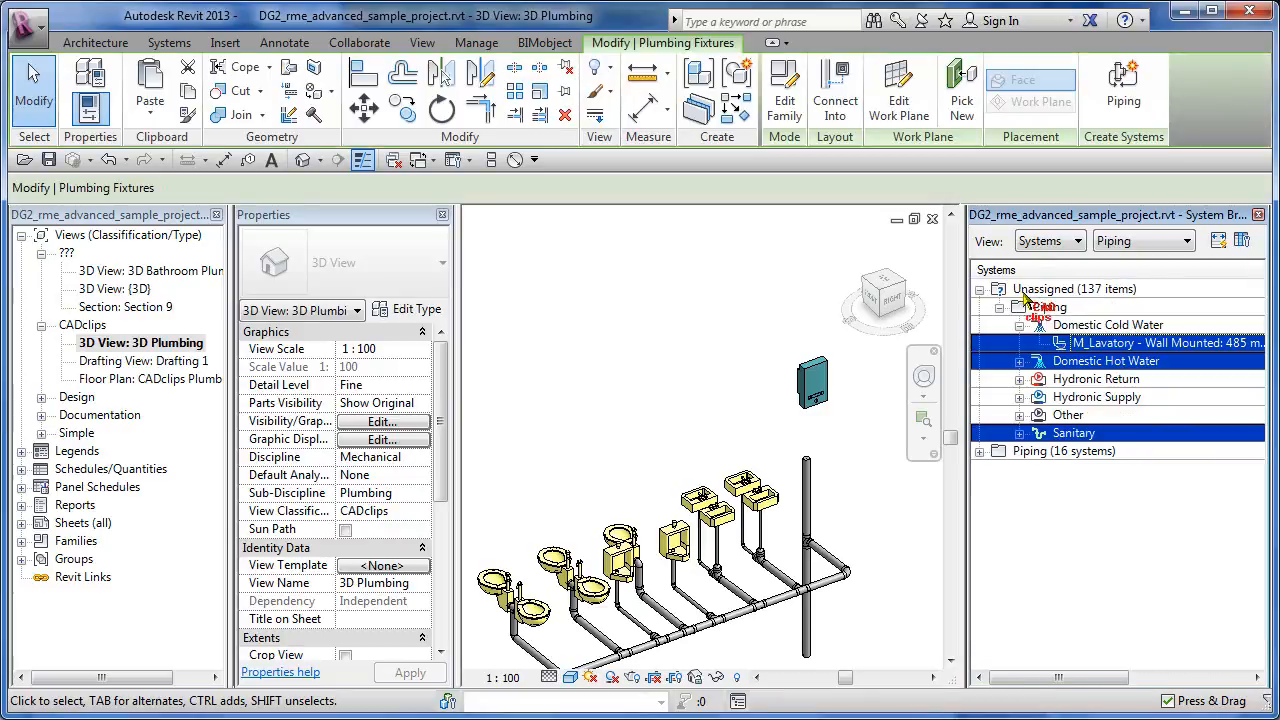
pyautogui.click(999, 307)
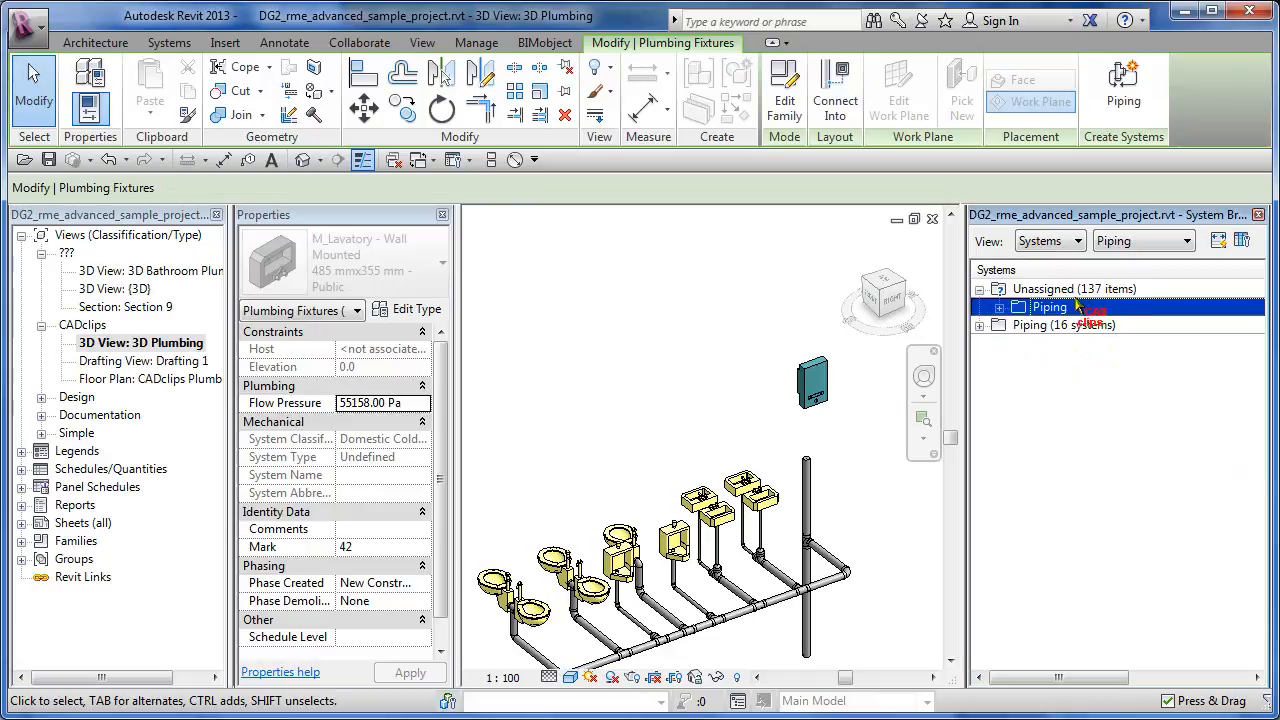
pyautogui.press('Escape')
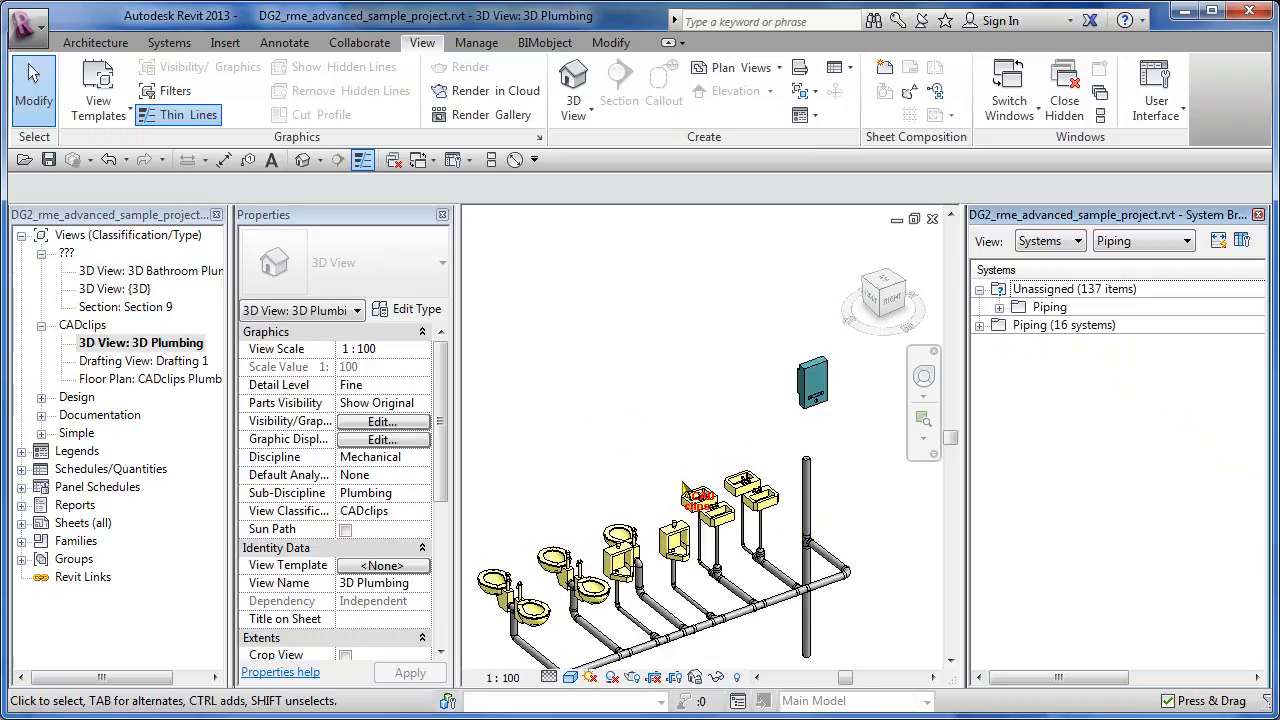
# Filter the System Browser by the Electrical discipline and switch the filter to Mechanical
pyautogui.click(1140, 241)
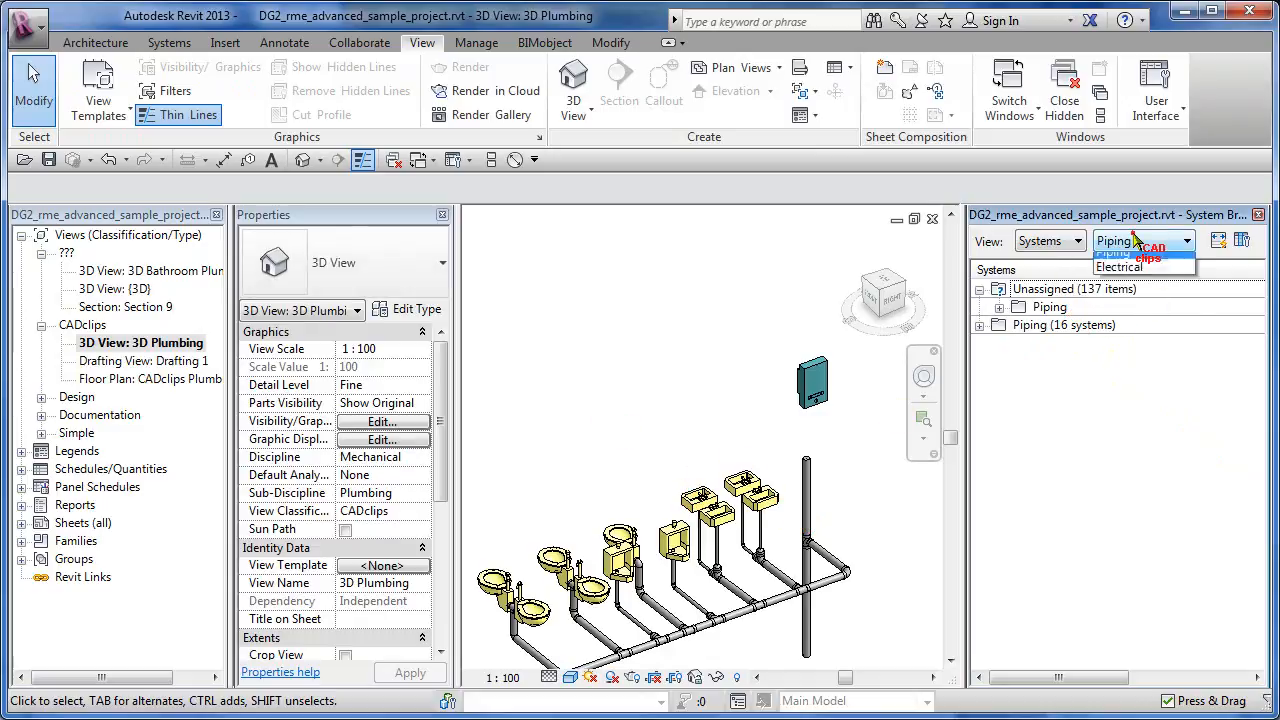
pyautogui.click(1150, 305)
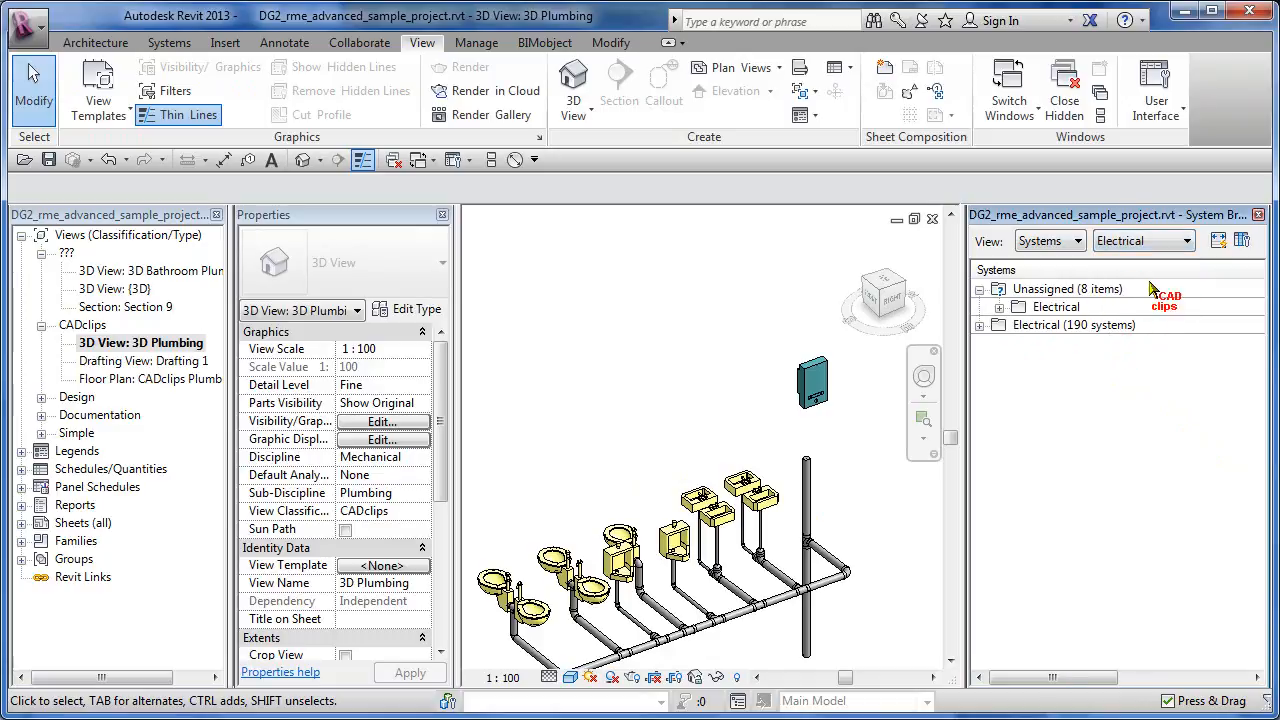
pyautogui.click(1157, 244)
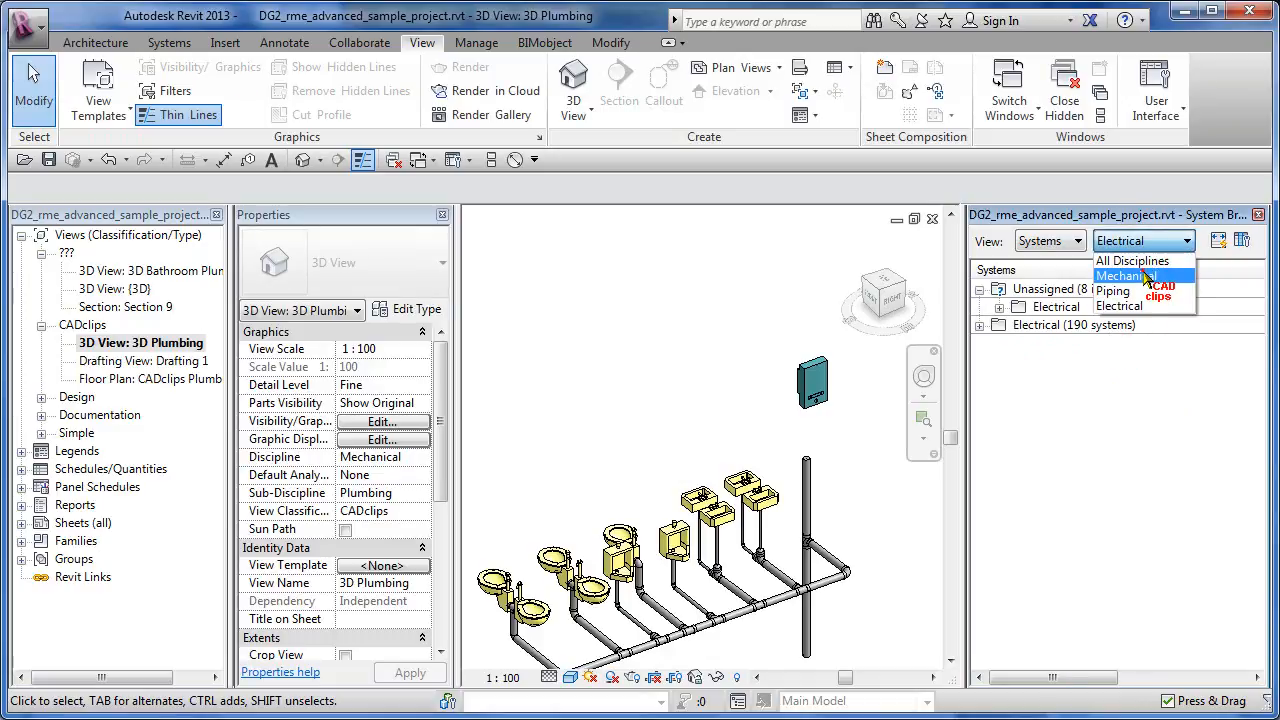
pyautogui.click(1143, 272)
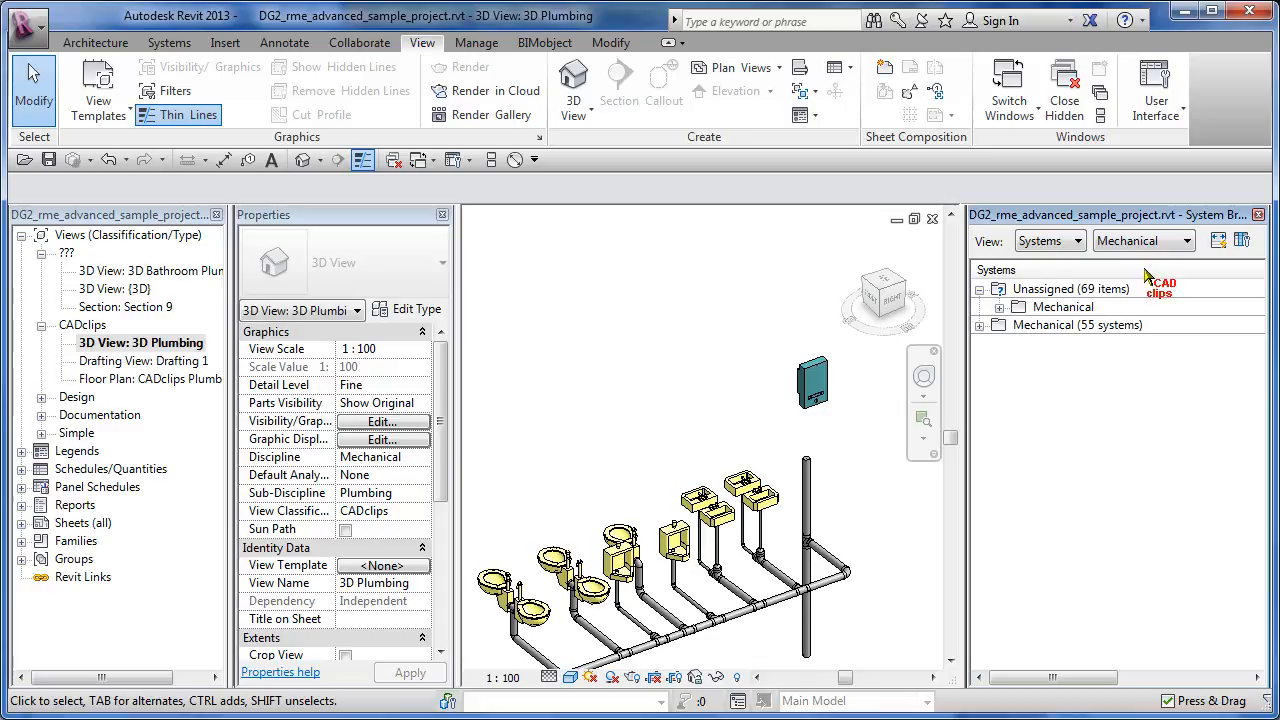
# Set the System Browser to all disciplines and expand the assigned Mechanical systems down to the grilles of Mechanical Exhaust Air 1
pyautogui.click(1188, 243)
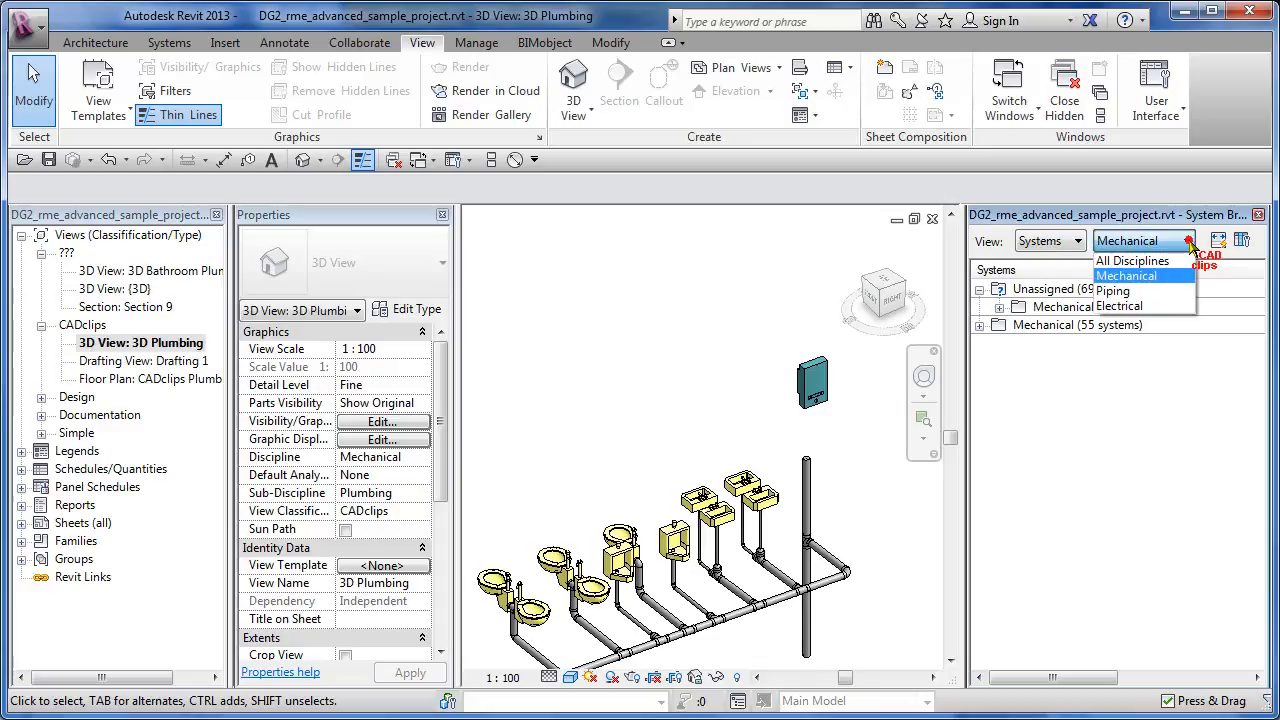
pyautogui.click(1132, 261)
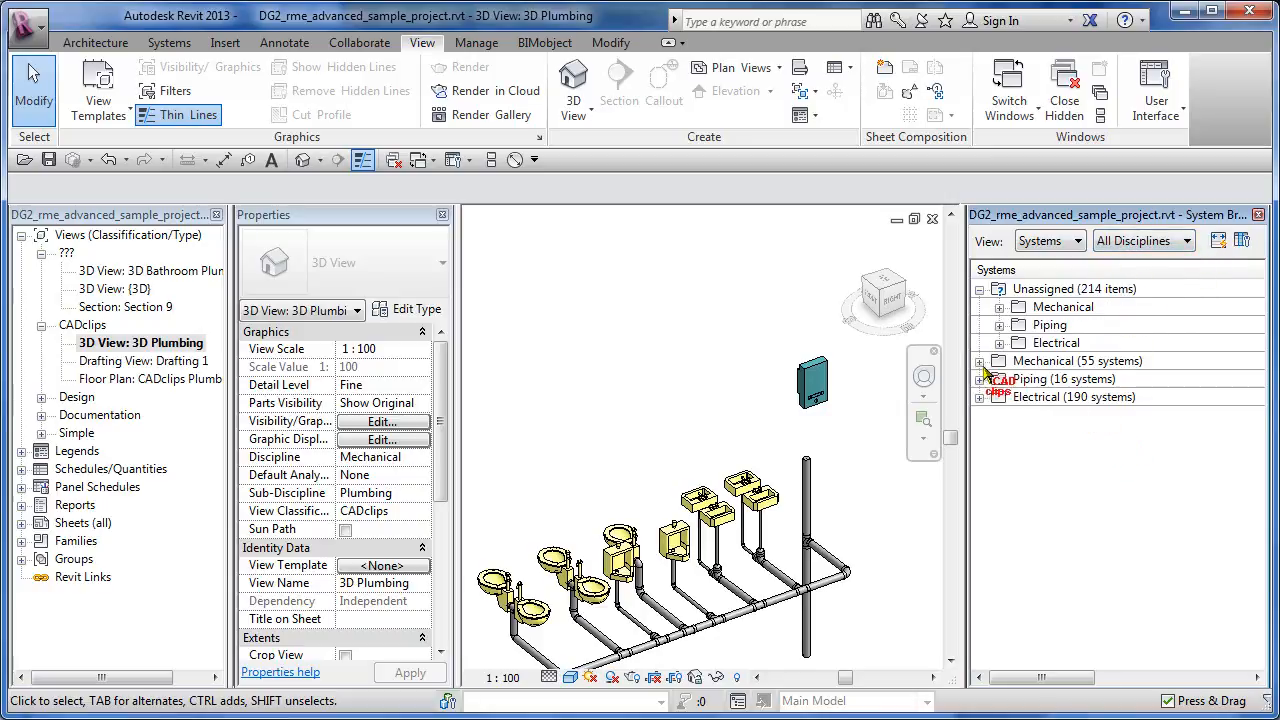
pyautogui.click(980, 362)
pyautogui.click(1014, 385)
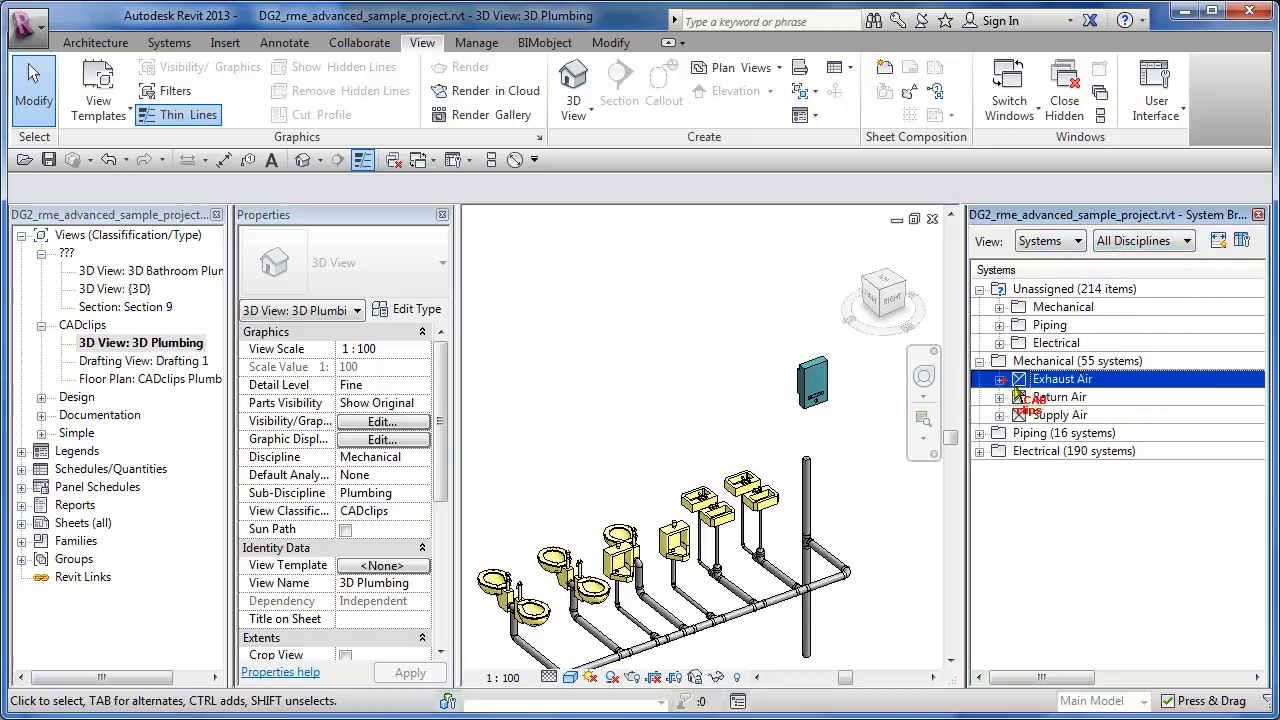
pyautogui.click(1148, 436)
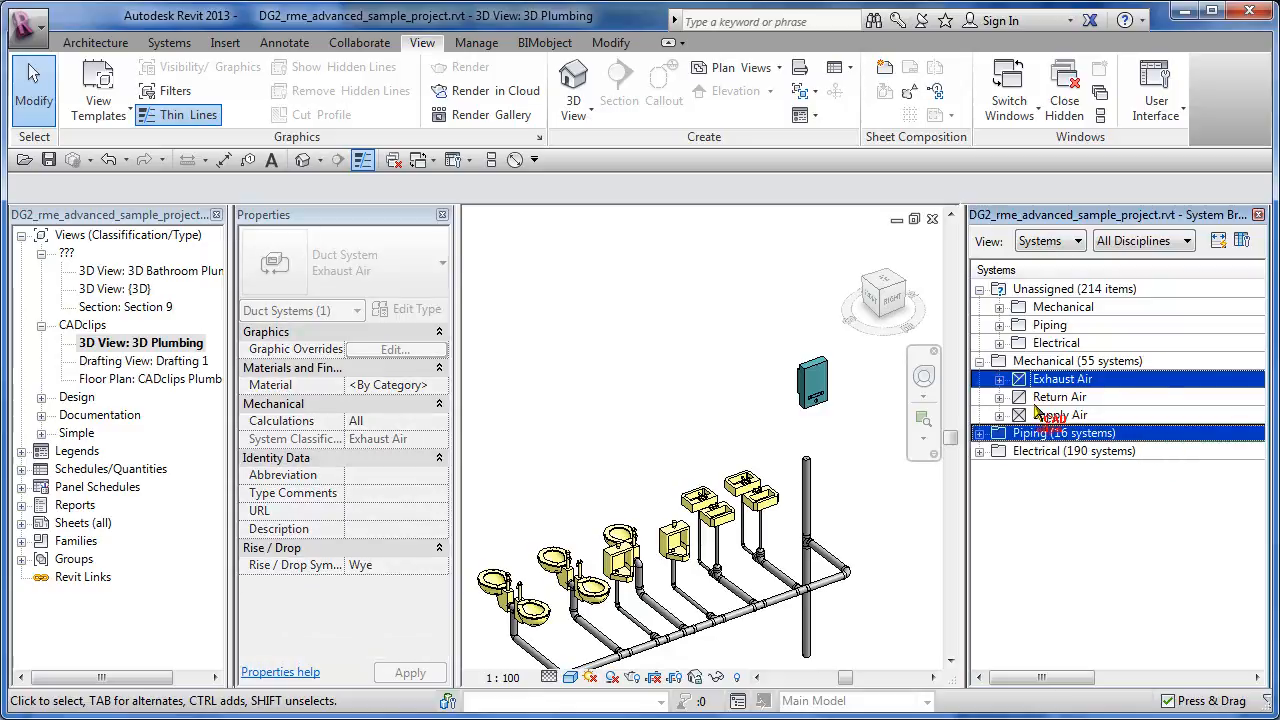
pyautogui.click(1000, 380)
pyautogui.click(1019, 397)
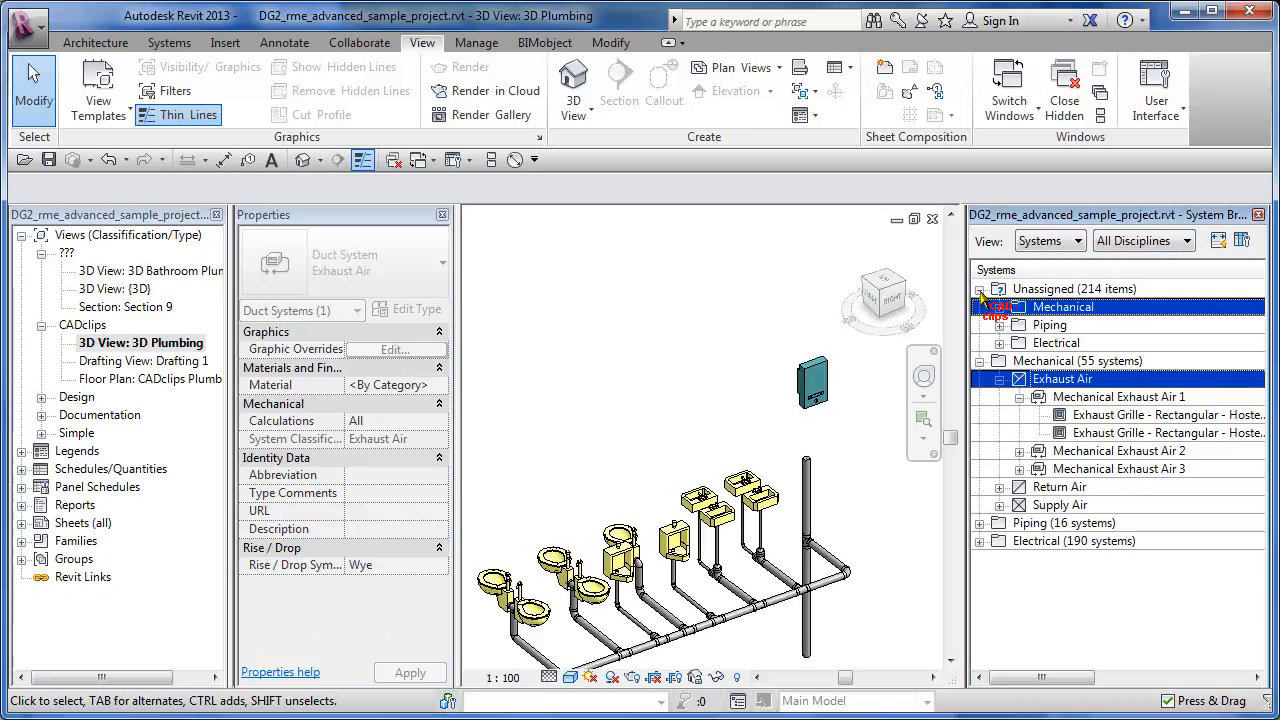
# Collapse the Unassigned list, expand the Piping systems to Domestic Hot Water 1 and select the first lavatory listed there
pyautogui.click(980, 289)
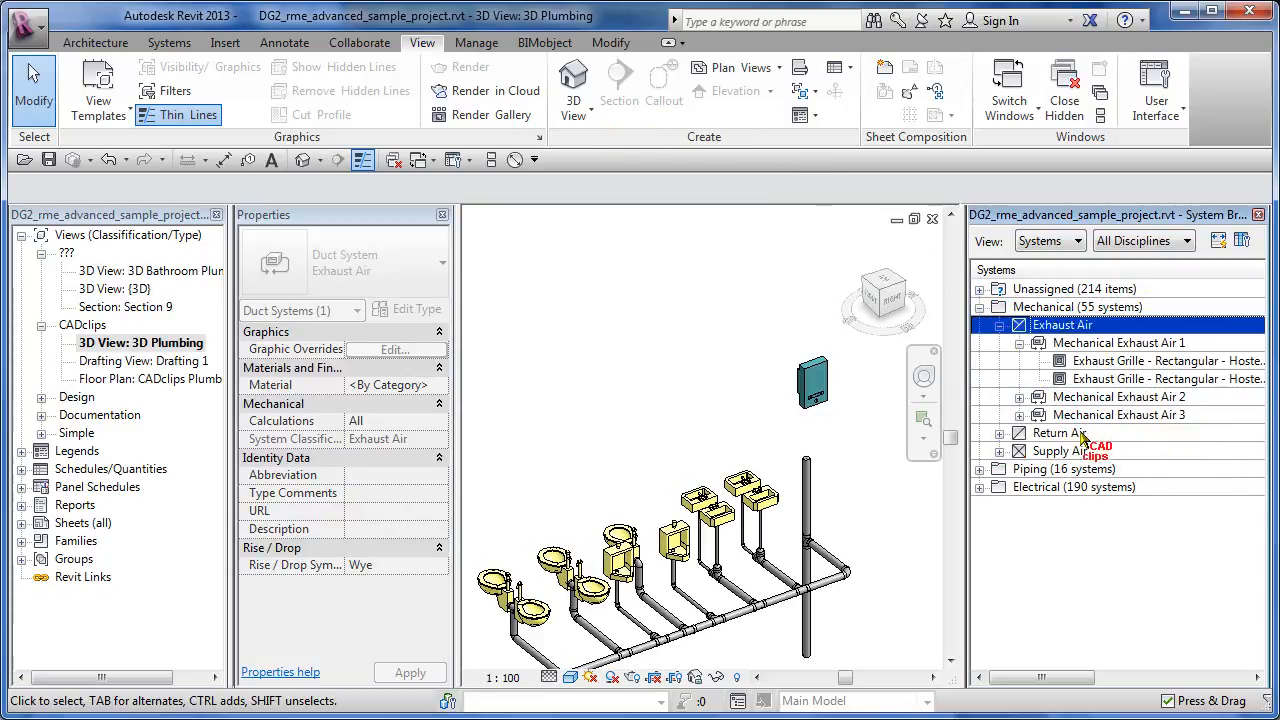
pyautogui.click(979, 469)
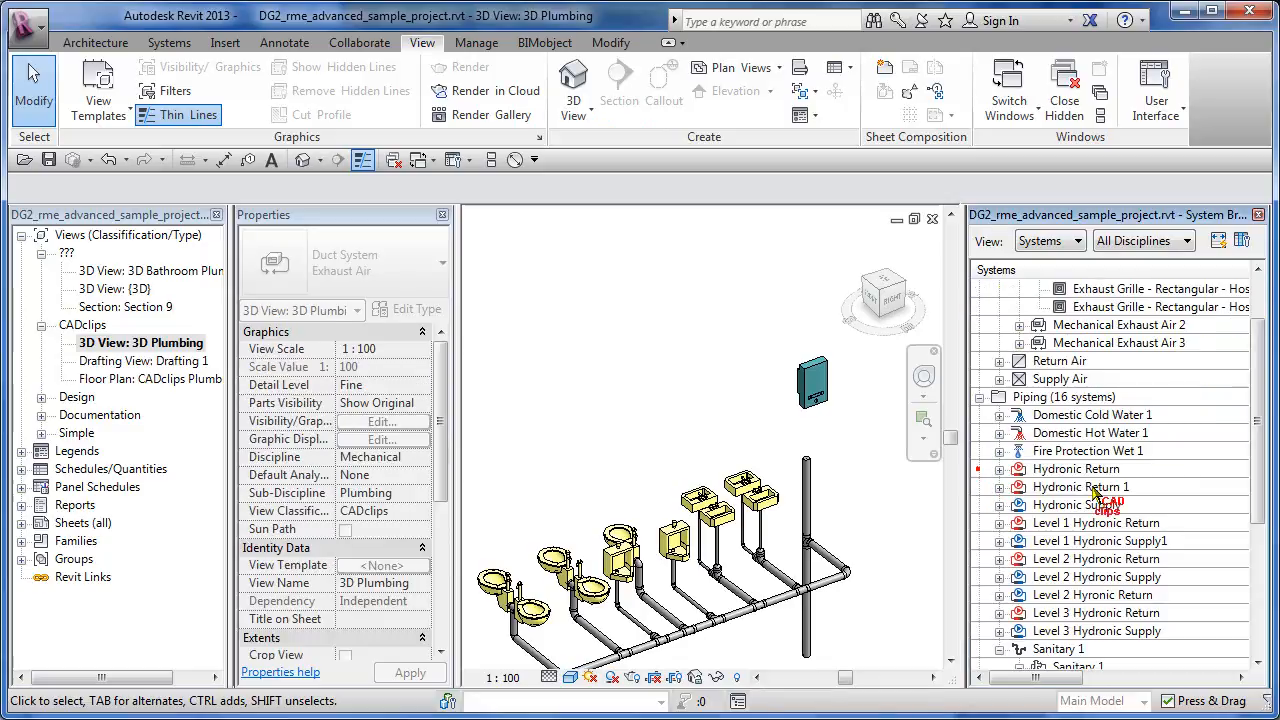
pyautogui.click(999, 433)
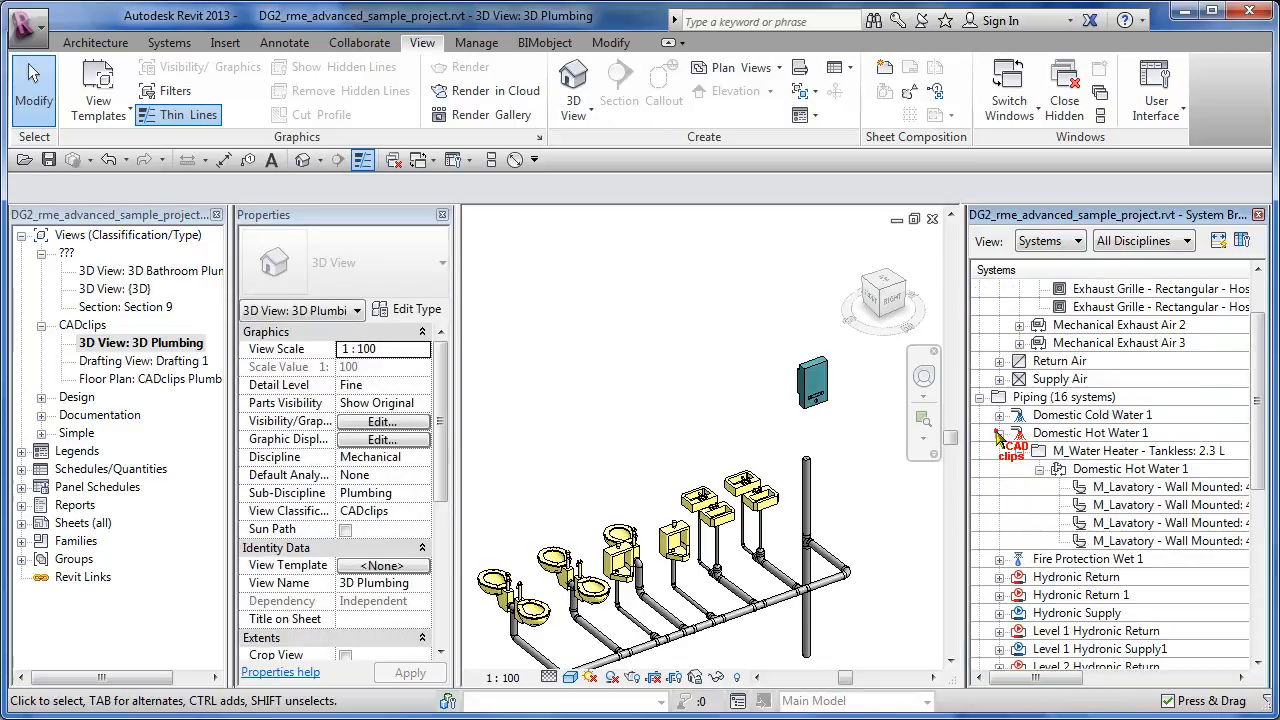
pyautogui.click(1133, 487)
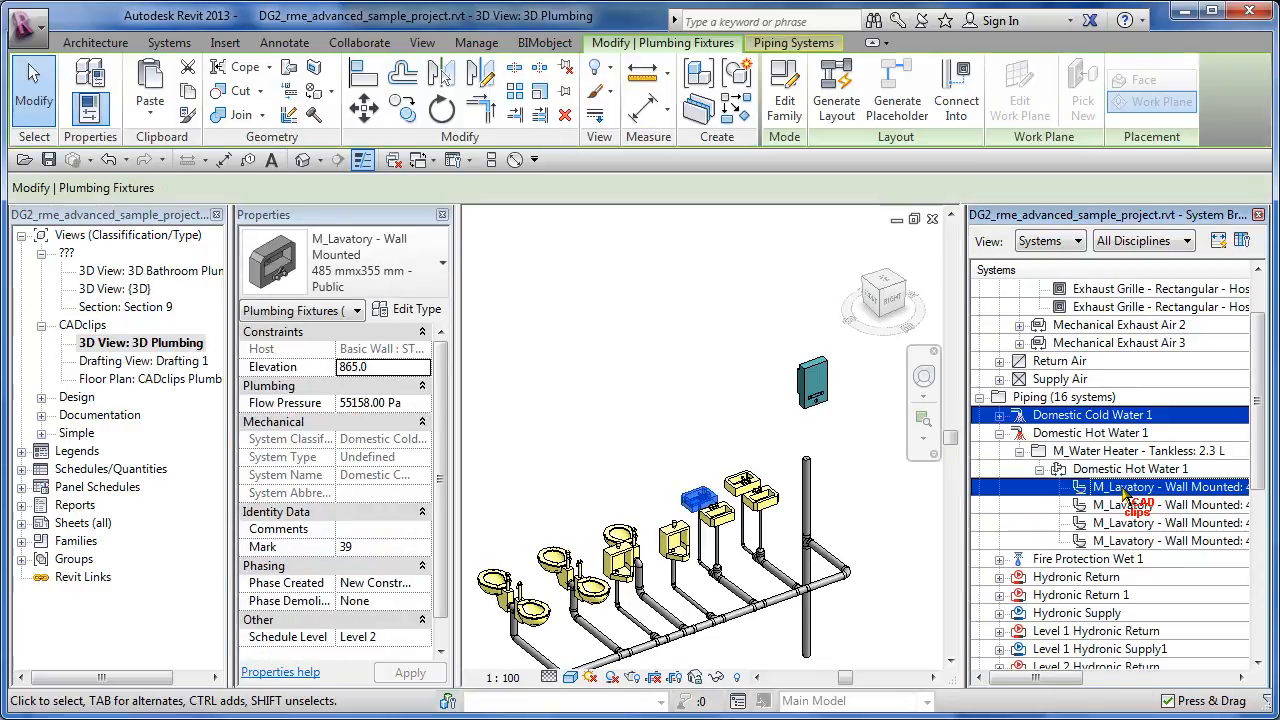
pyautogui.rightClick(1123, 488)
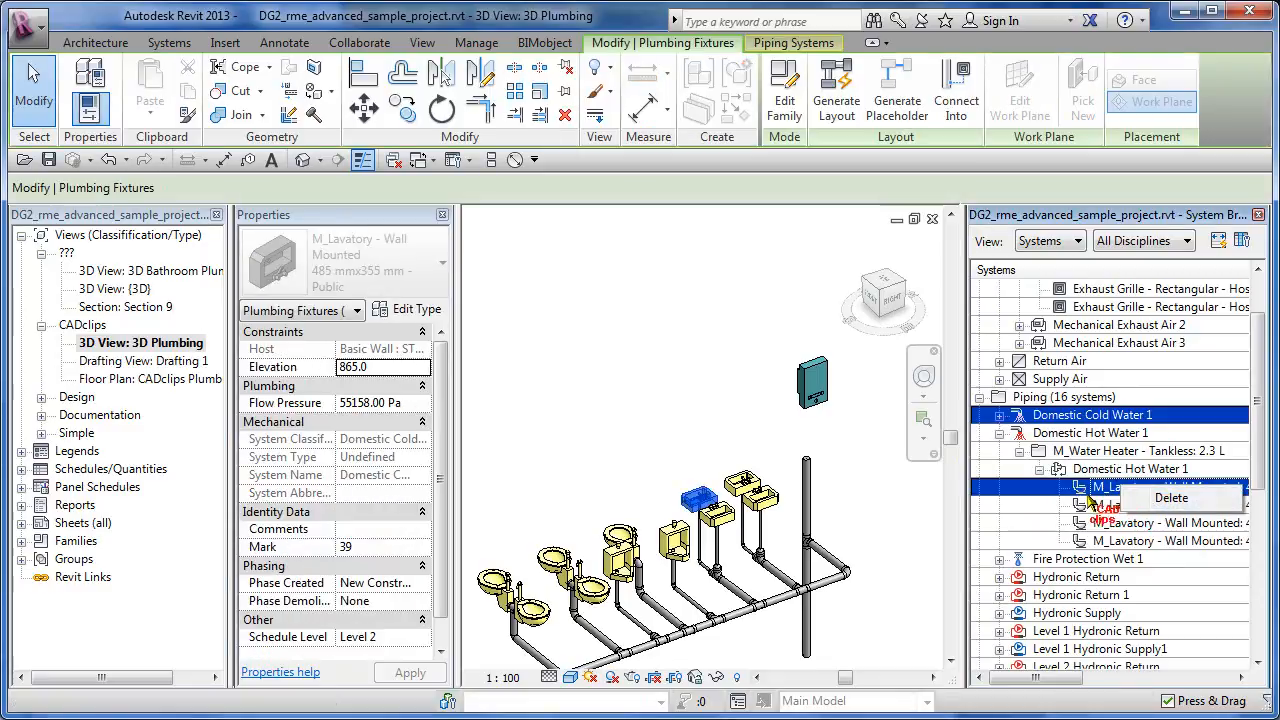
pyautogui.click(1100, 490)
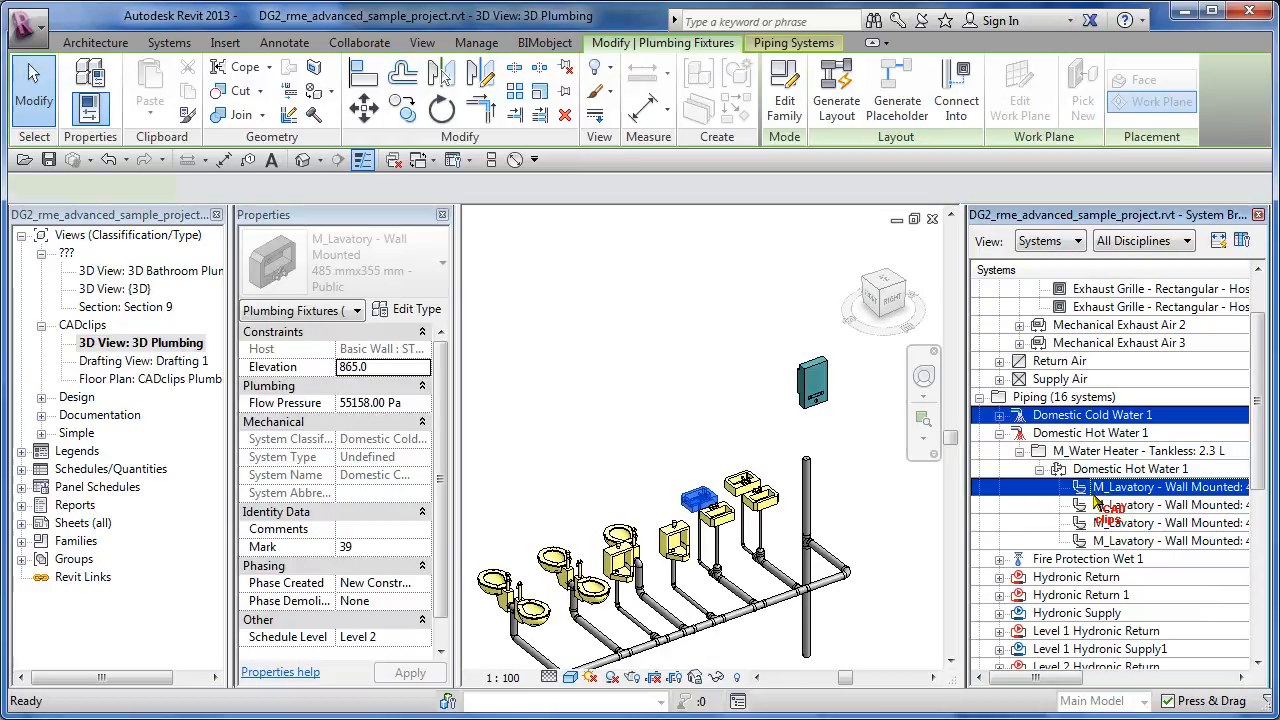
pyautogui.click(766, 390)
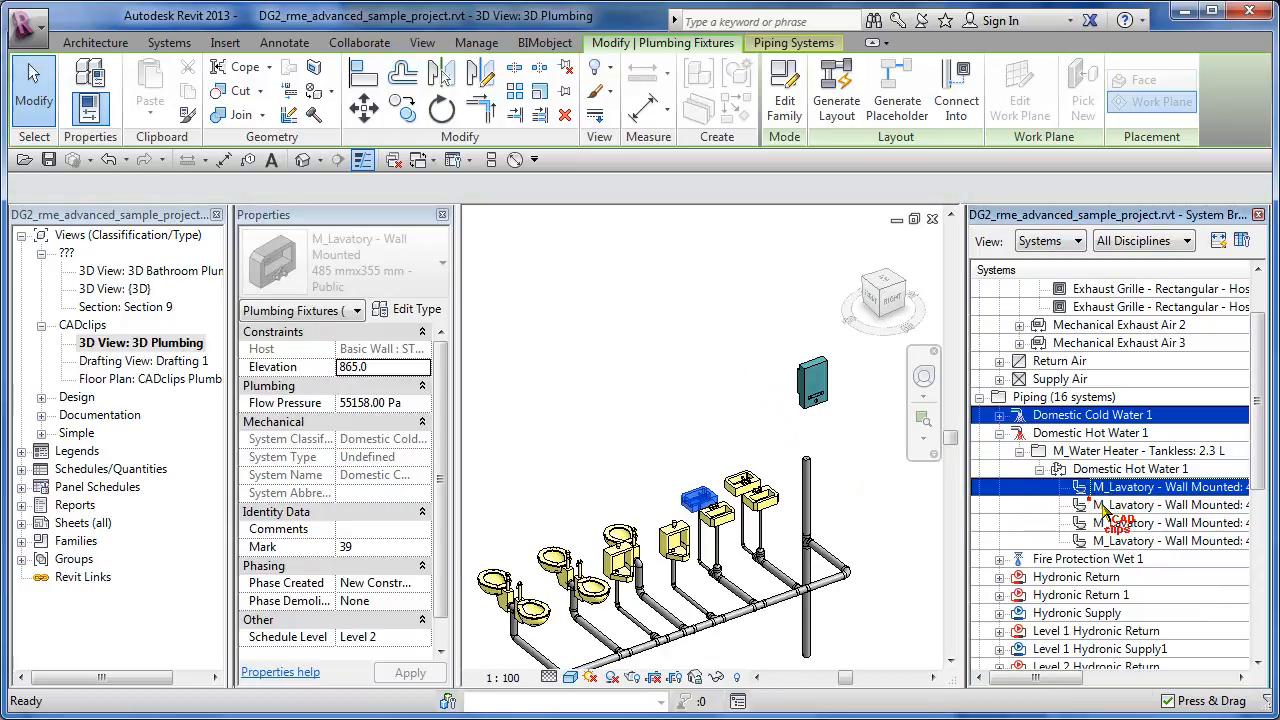
# Locate the third lavatory listed under Domestic Hot Water 1 in the 3D view with Show, and dismiss the dialog
pyautogui.click(1185, 505)
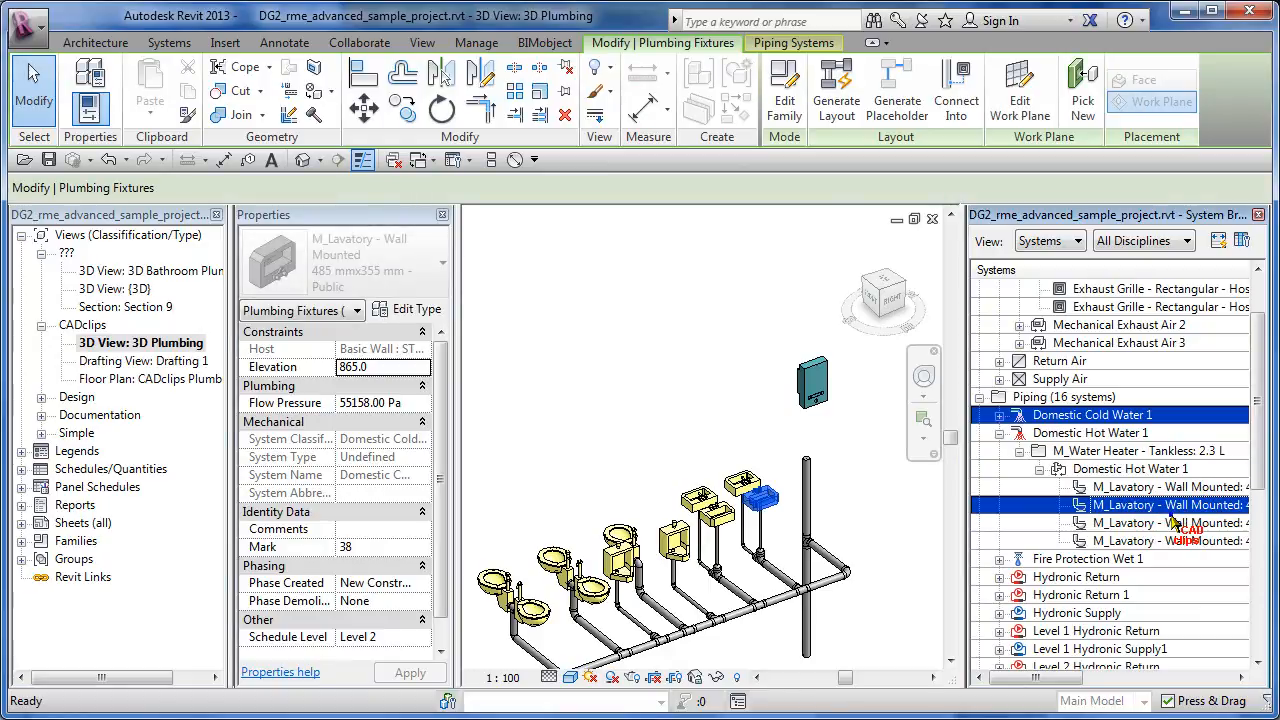
pyautogui.rightClick(1169, 511)
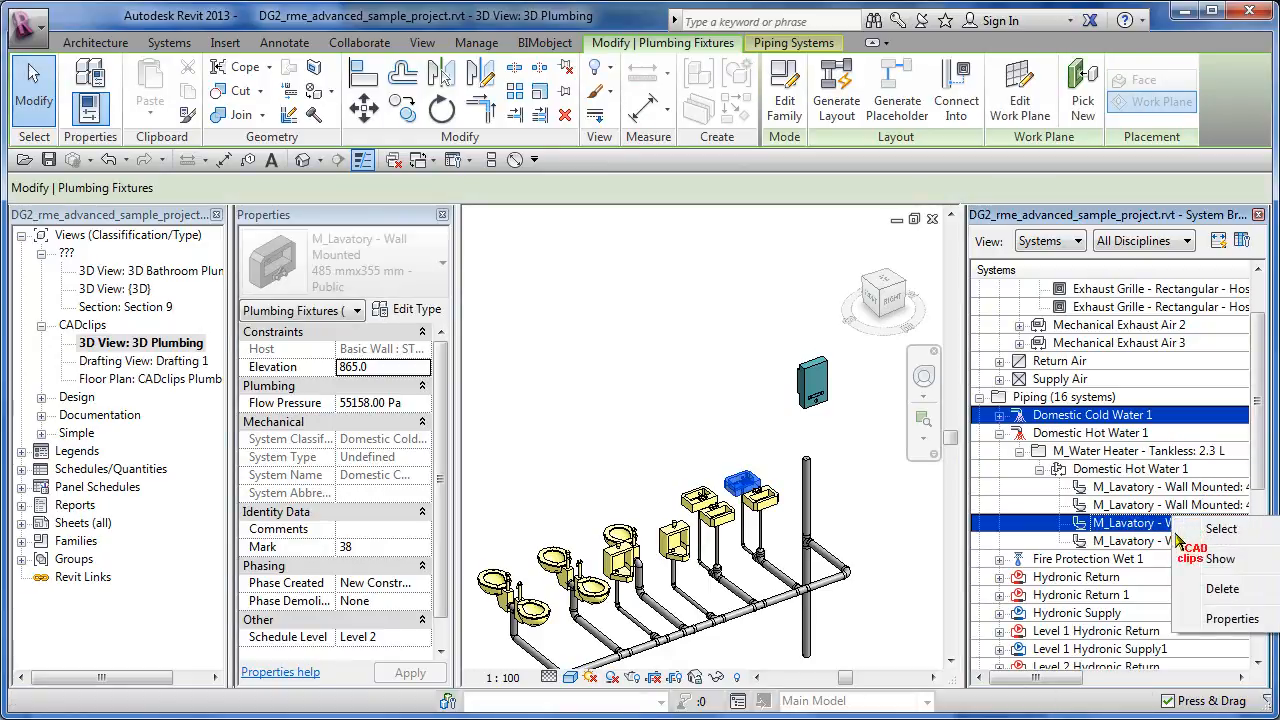
pyautogui.click(1218, 561)
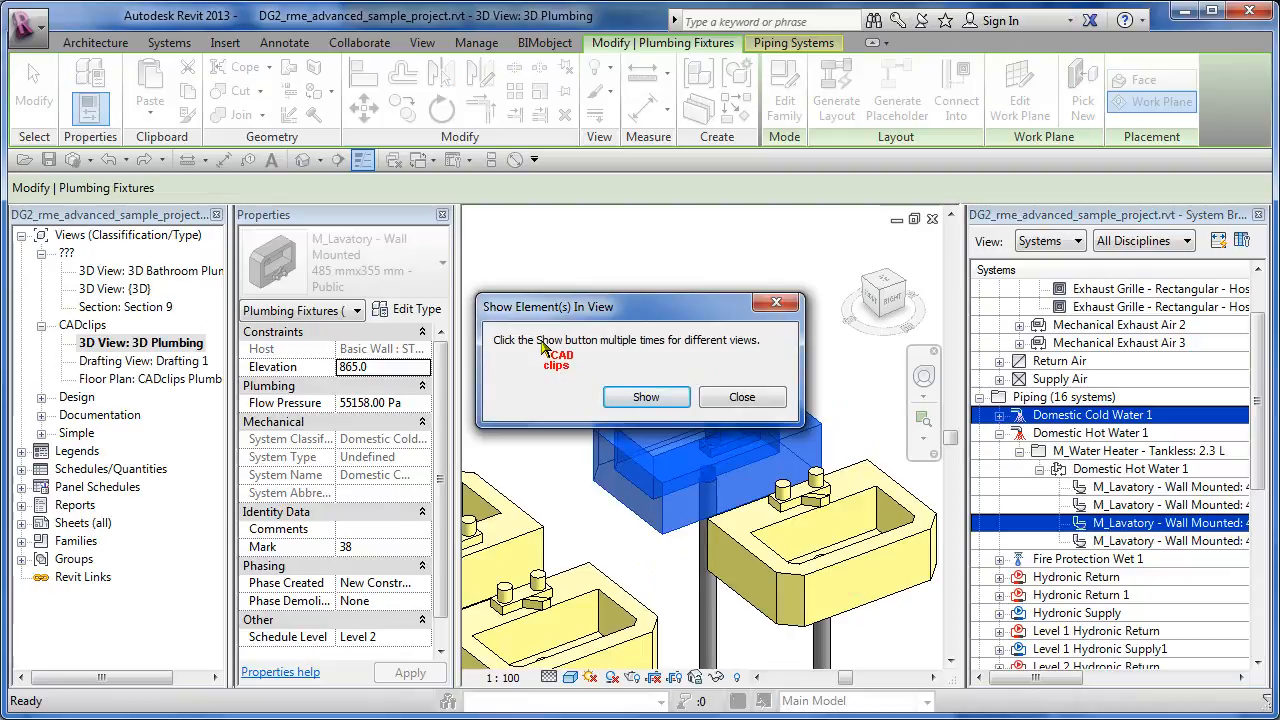
pyautogui.click(748, 397)
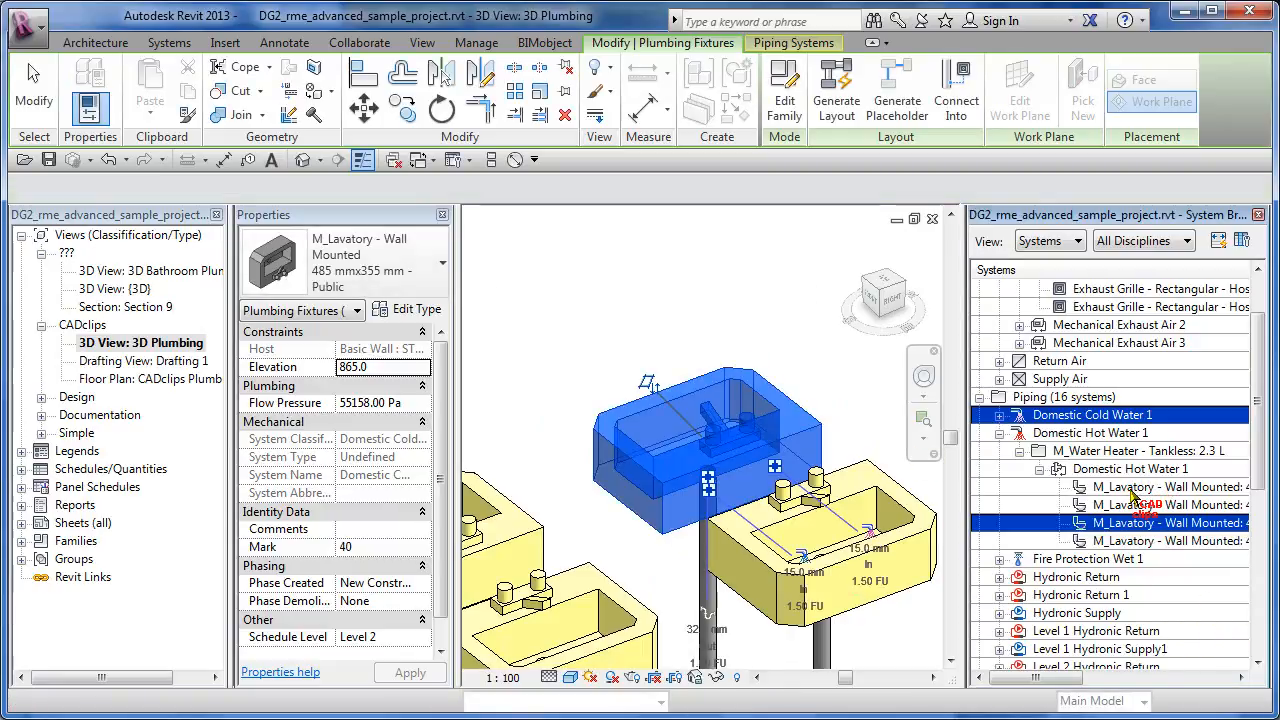
# Use Show to locate the first lavatory listed under Domestic Hot Water 1 in the 3D view, closing the dialog when done
pyautogui.click(1126, 487)
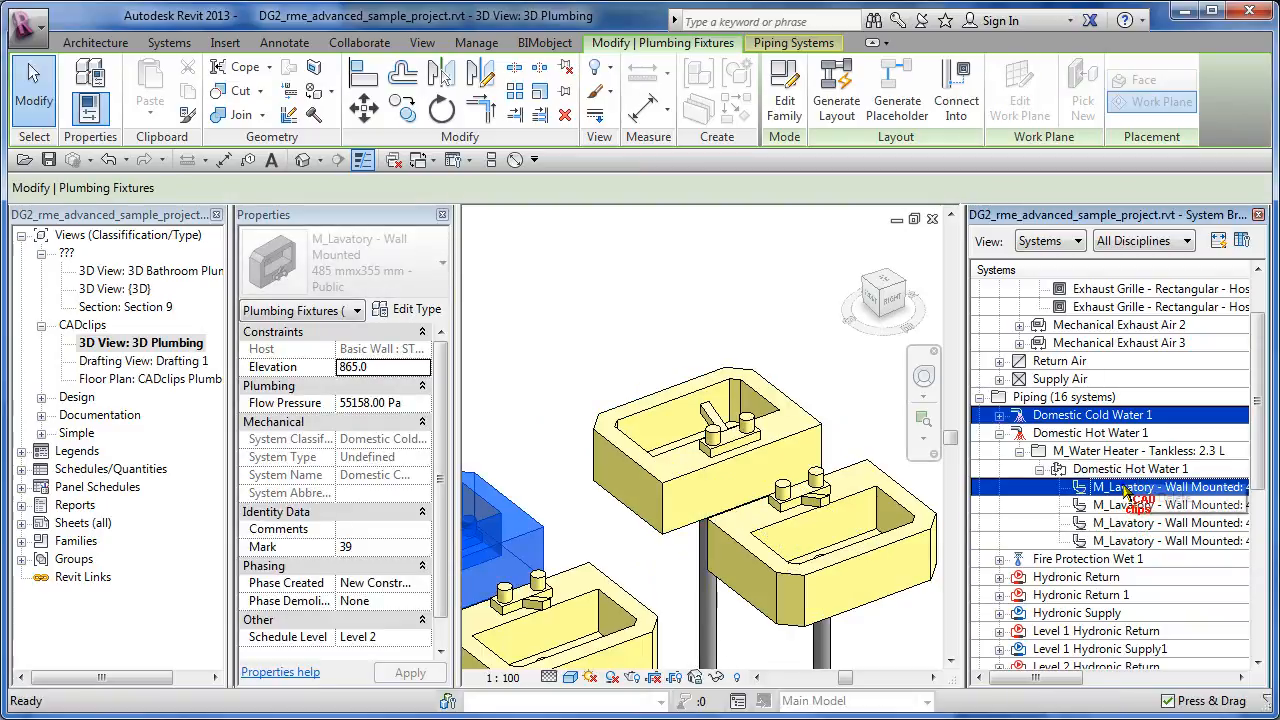
pyautogui.rightClick(1096, 489)
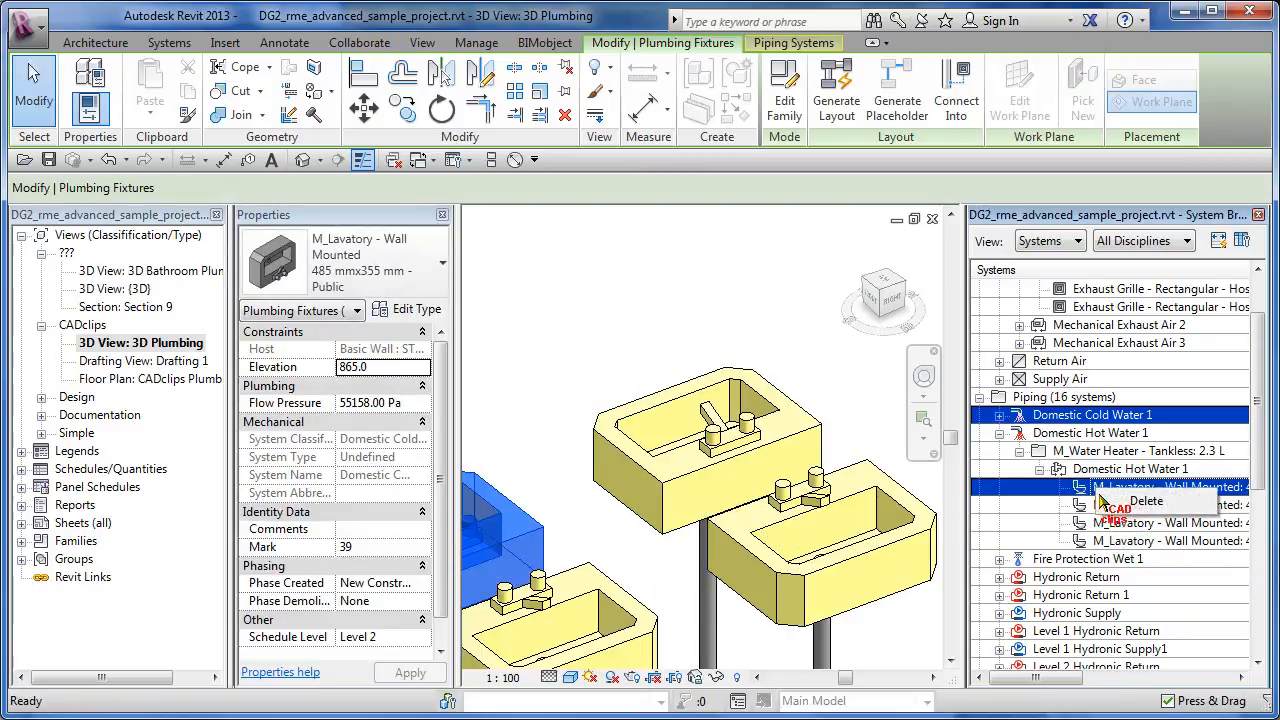
pyautogui.rightClick(1080, 506)
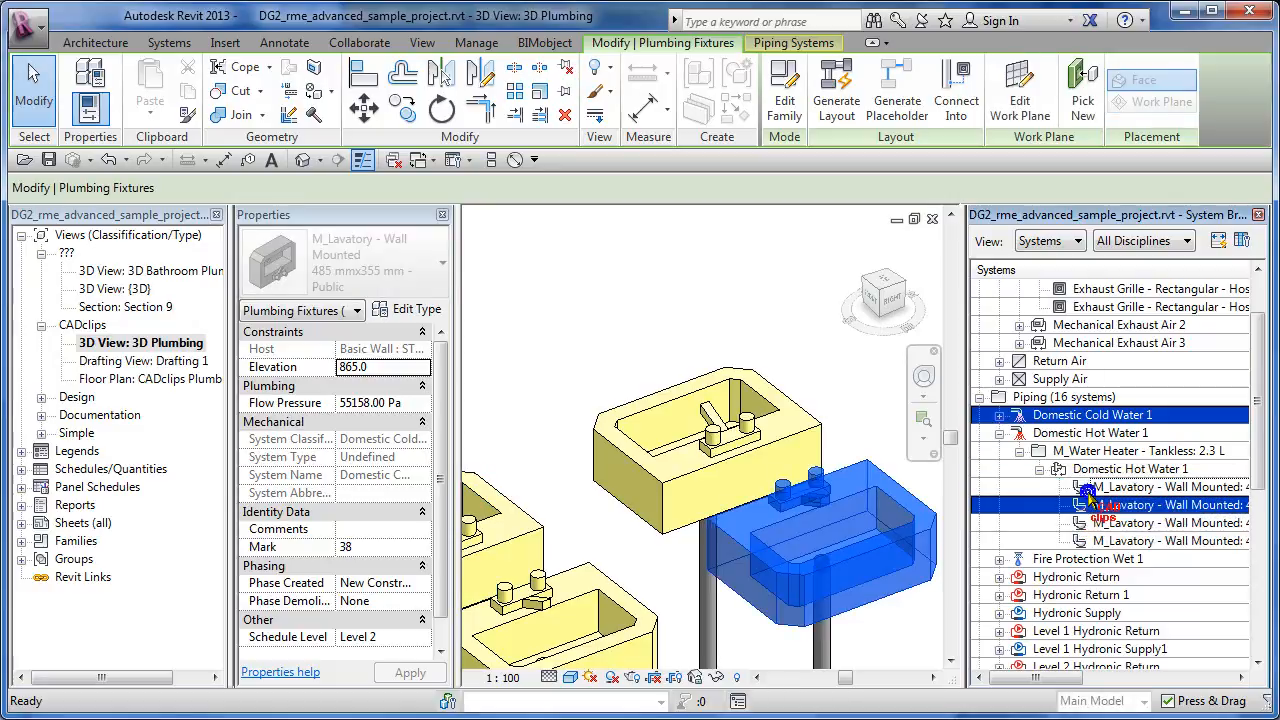
pyautogui.rightClick(1104, 498)
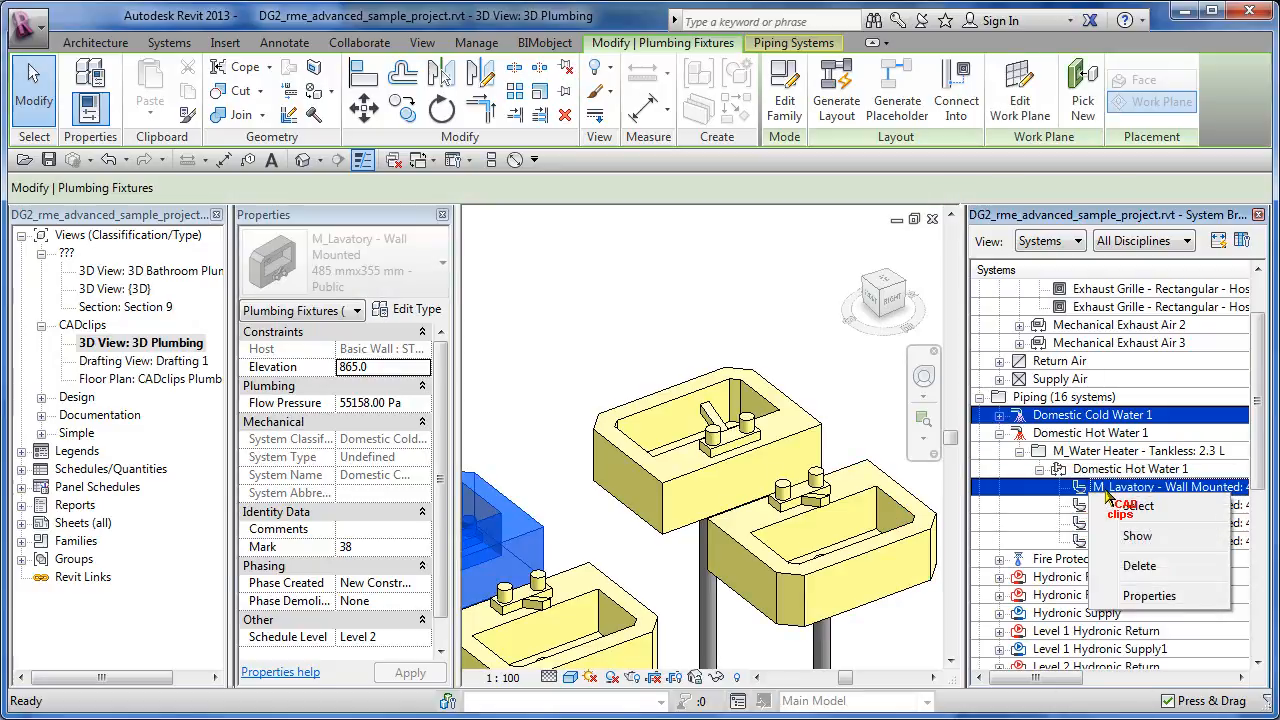
pyautogui.click(1137, 537)
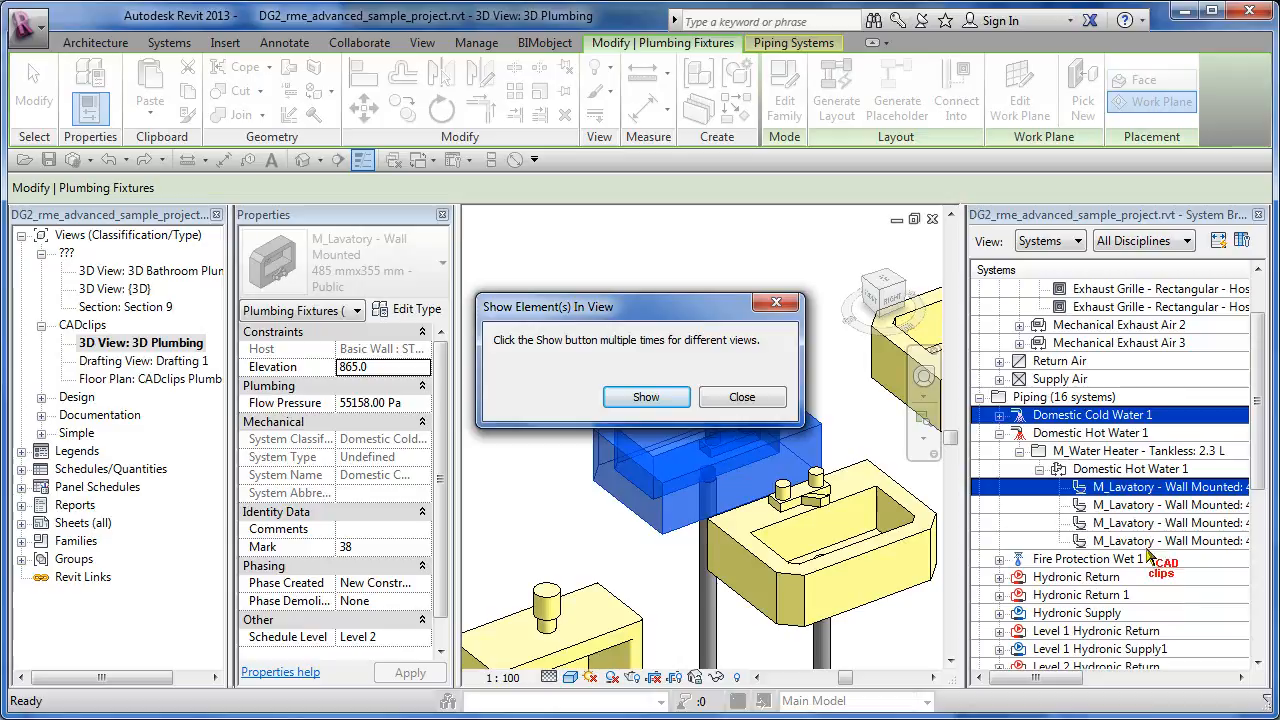
pyautogui.click(742, 397)
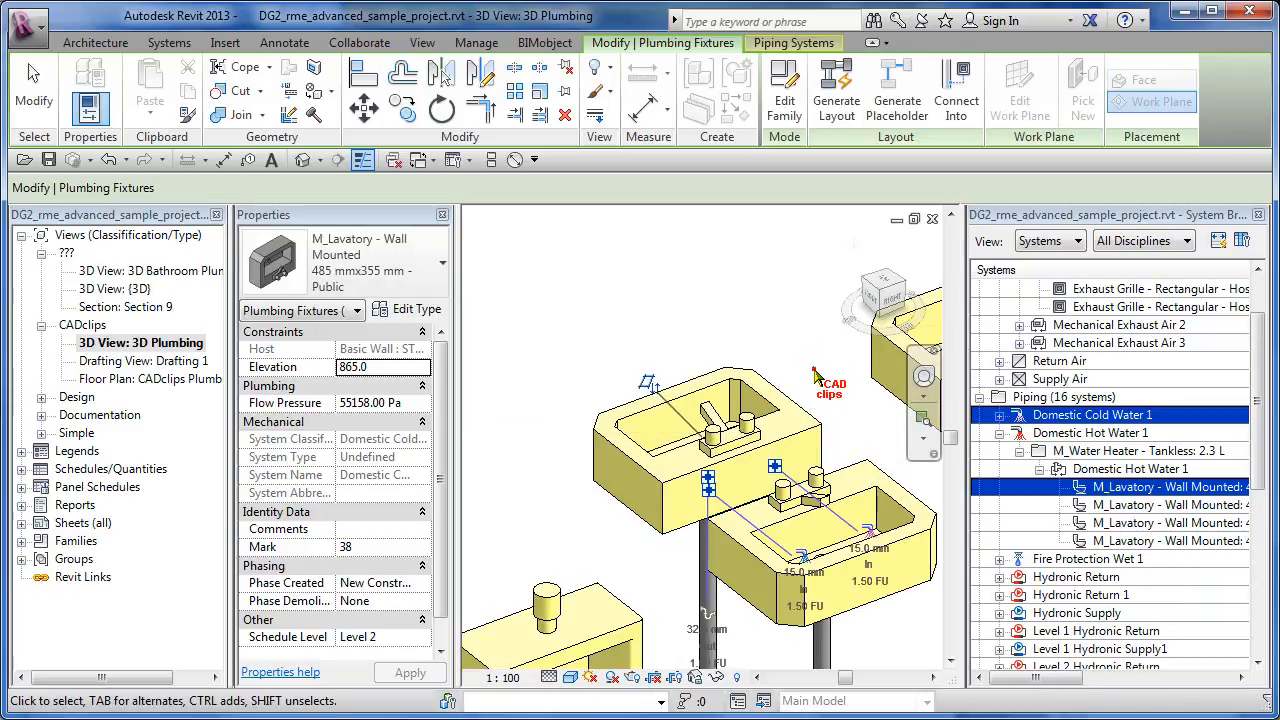
# Clear the lavatory selection and bring the whole row of fixtures and sanitary piping back into view
pyautogui.click(814, 370)
pyautogui.scroll(-5, 814, 370)
pyautogui.click(692, 406)
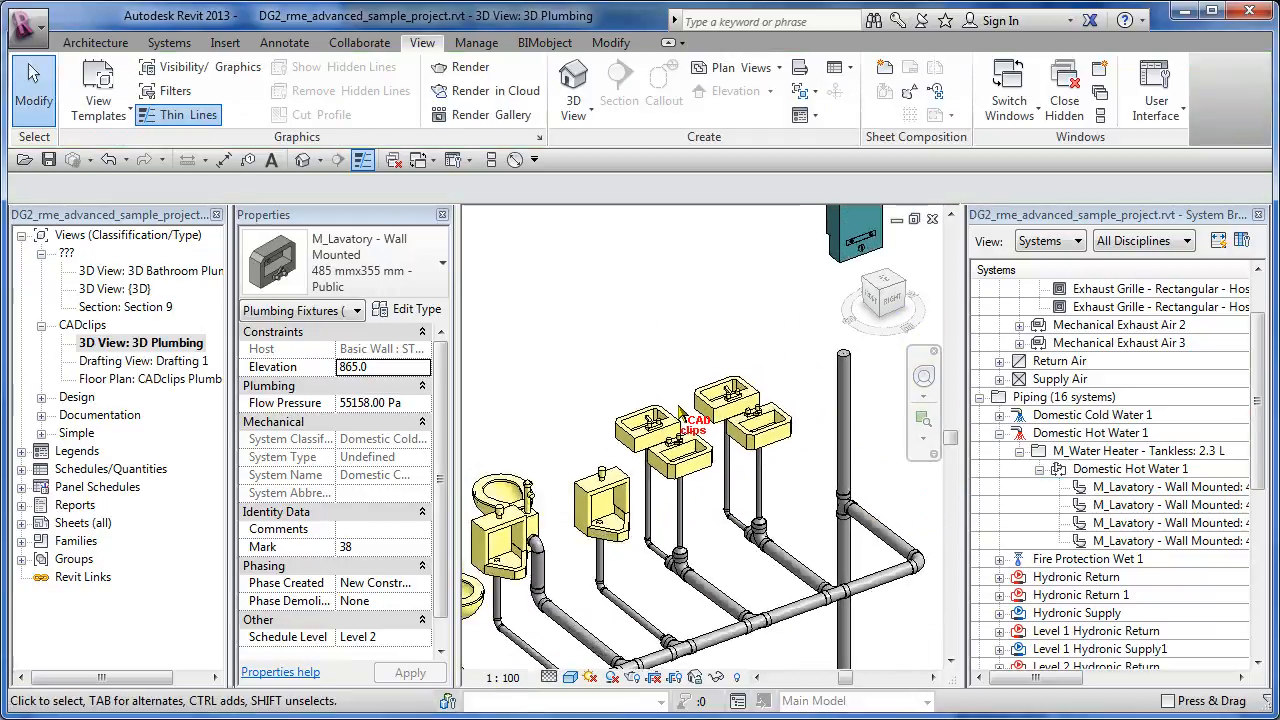
pyautogui.scroll(-2, 688, 406)
pyautogui.moveTo(690, 406); pyautogui.dragTo(827, 402, button='middle')
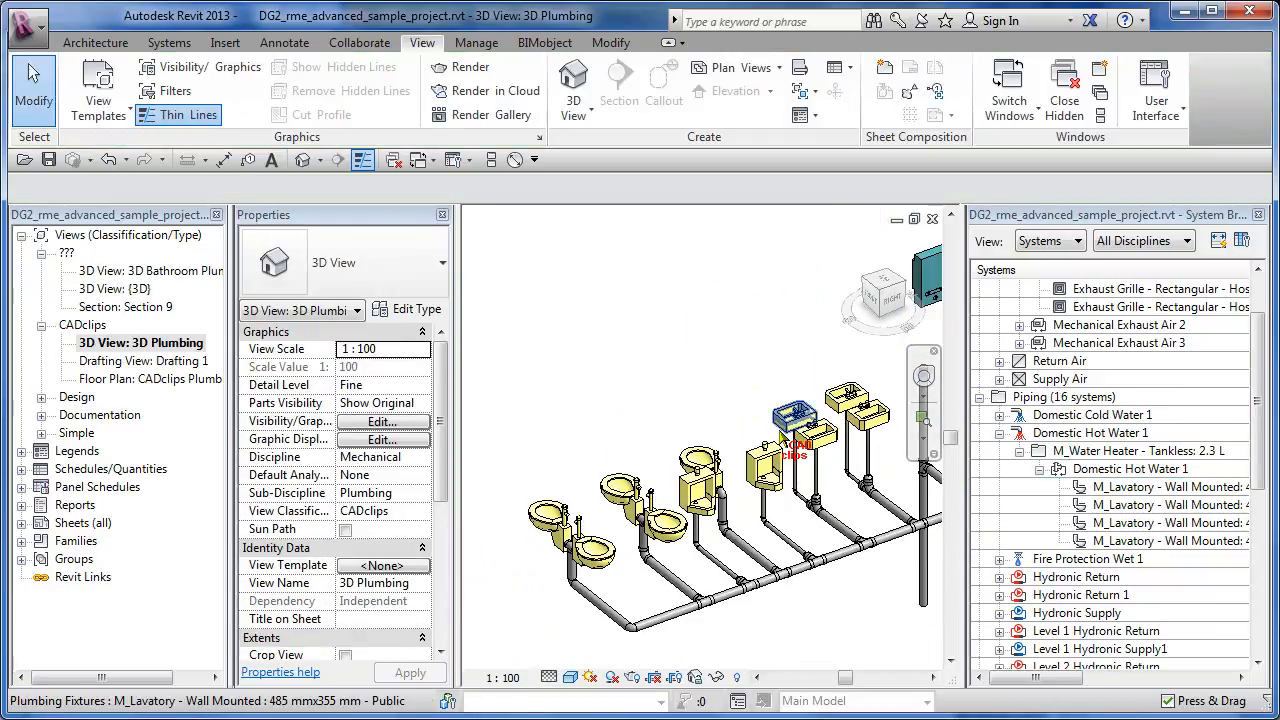
pyautogui.moveTo(780, 437); pyautogui.dragTo(783, 481, button='middle')
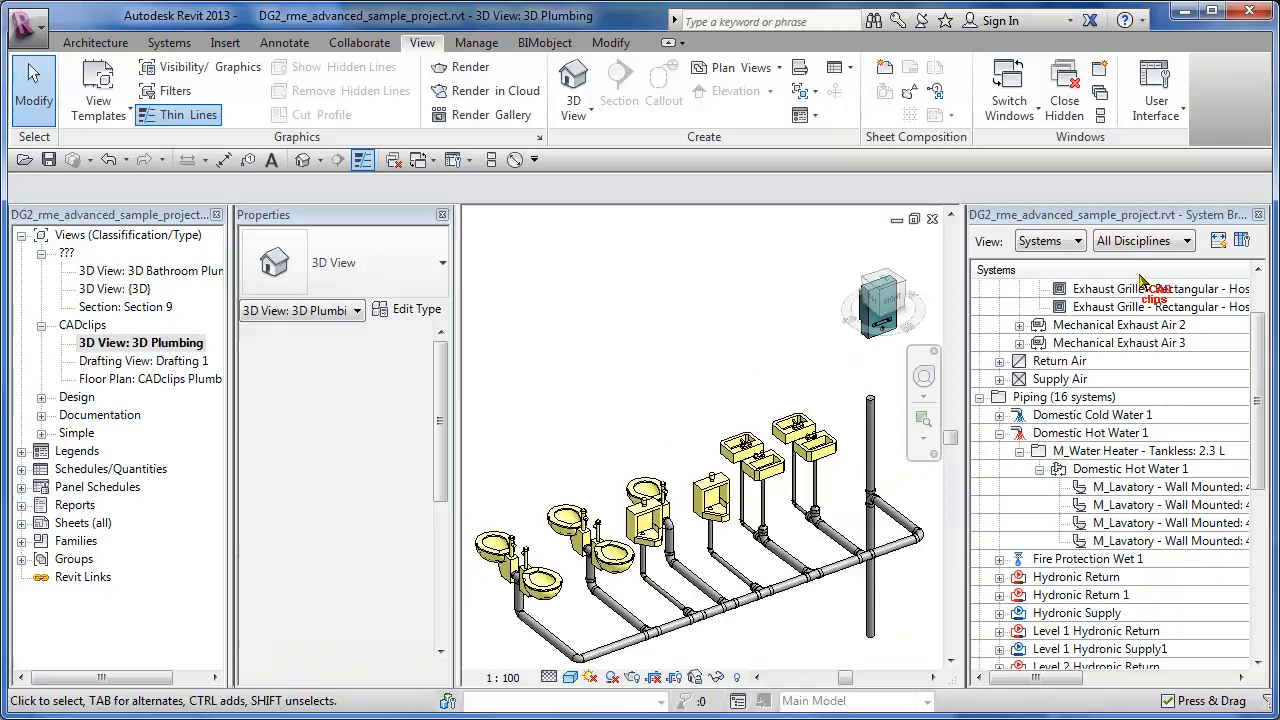
# Expand the Unassigned list and compare its discipline folders with the assigned Domestic Hot Water 1 system
pyautogui.click(1124, 626)
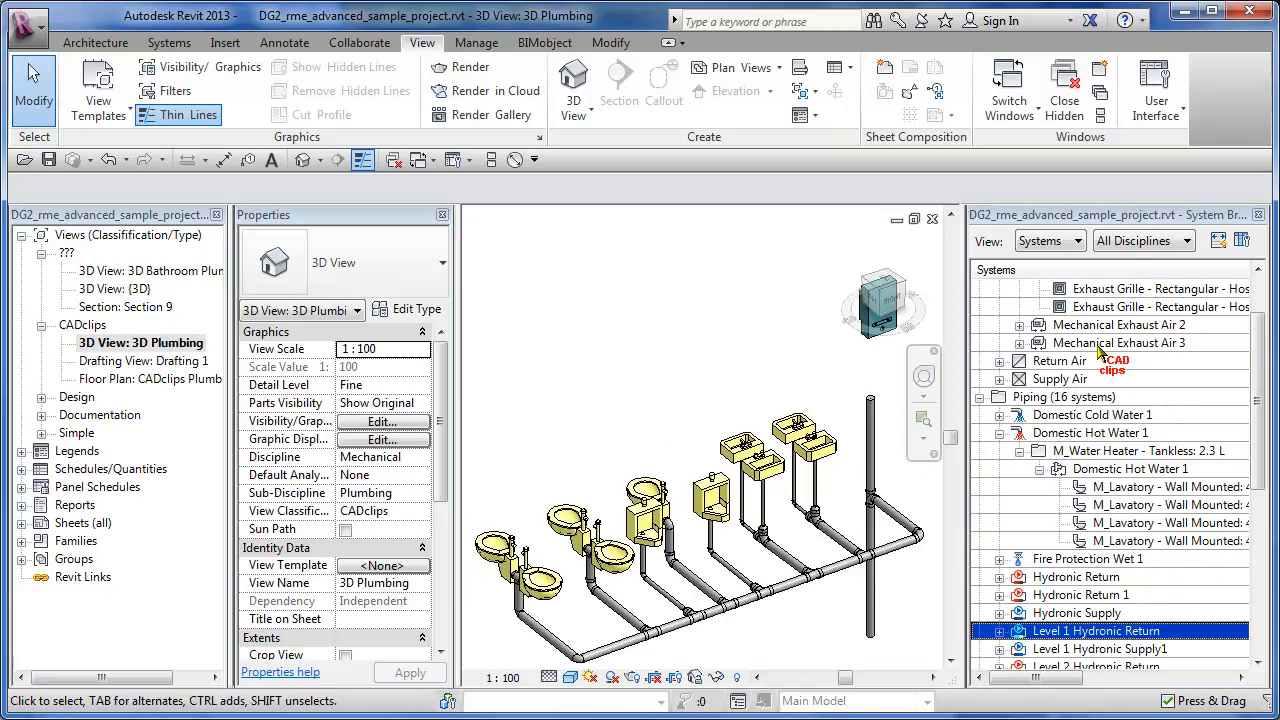
pyautogui.moveTo(1260, 366); pyautogui.dragTo(1260, 322)
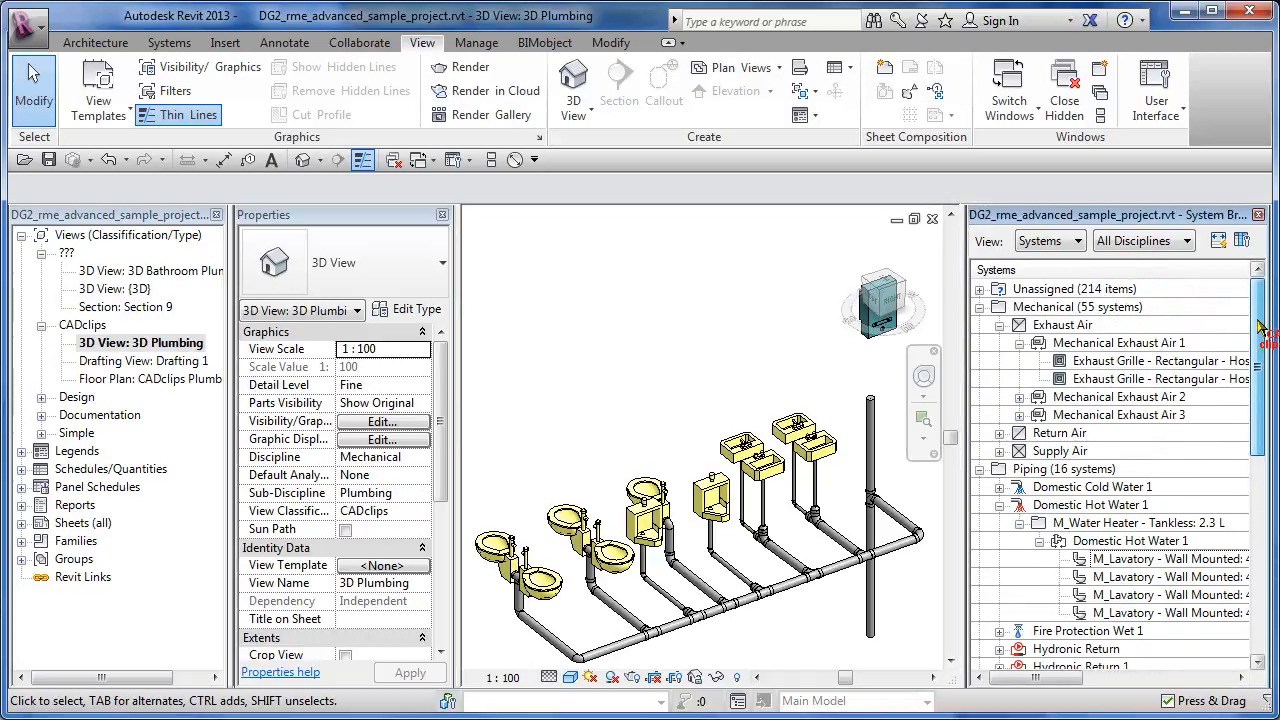
pyautogui.click(980, 289)
pyautogui.click(1070, 344)
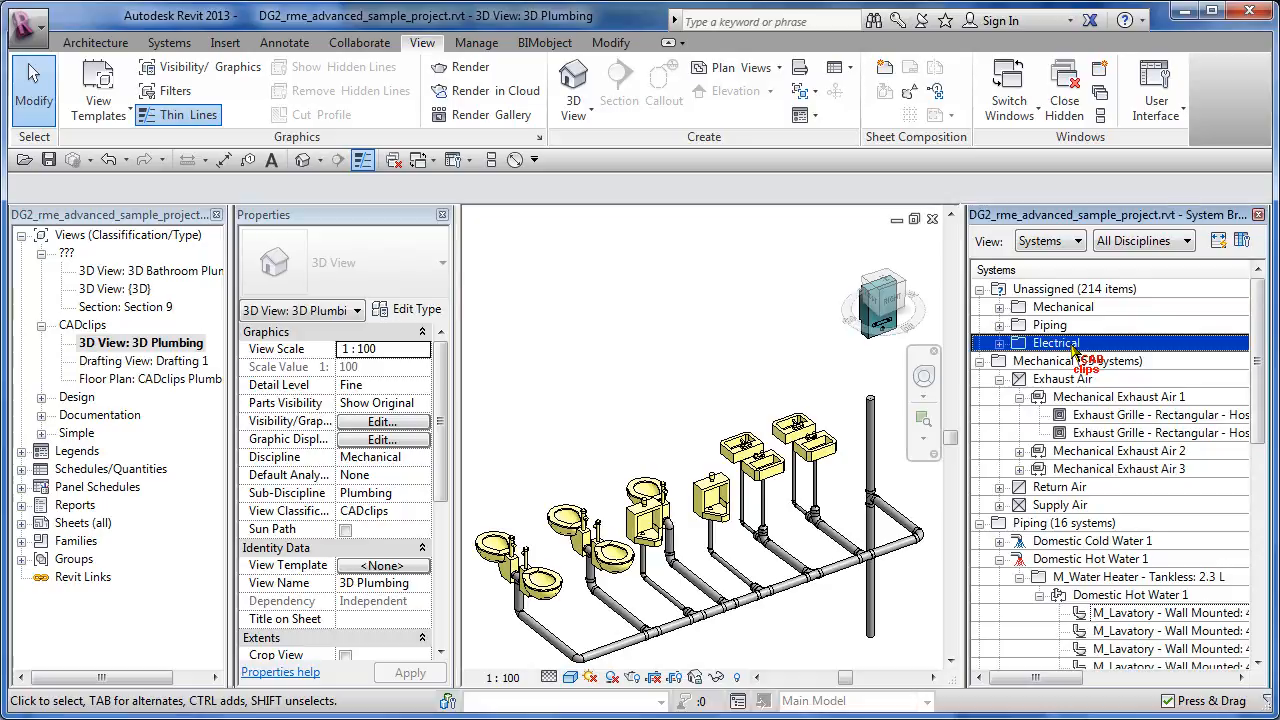
pyautogui.click(1094, 562)
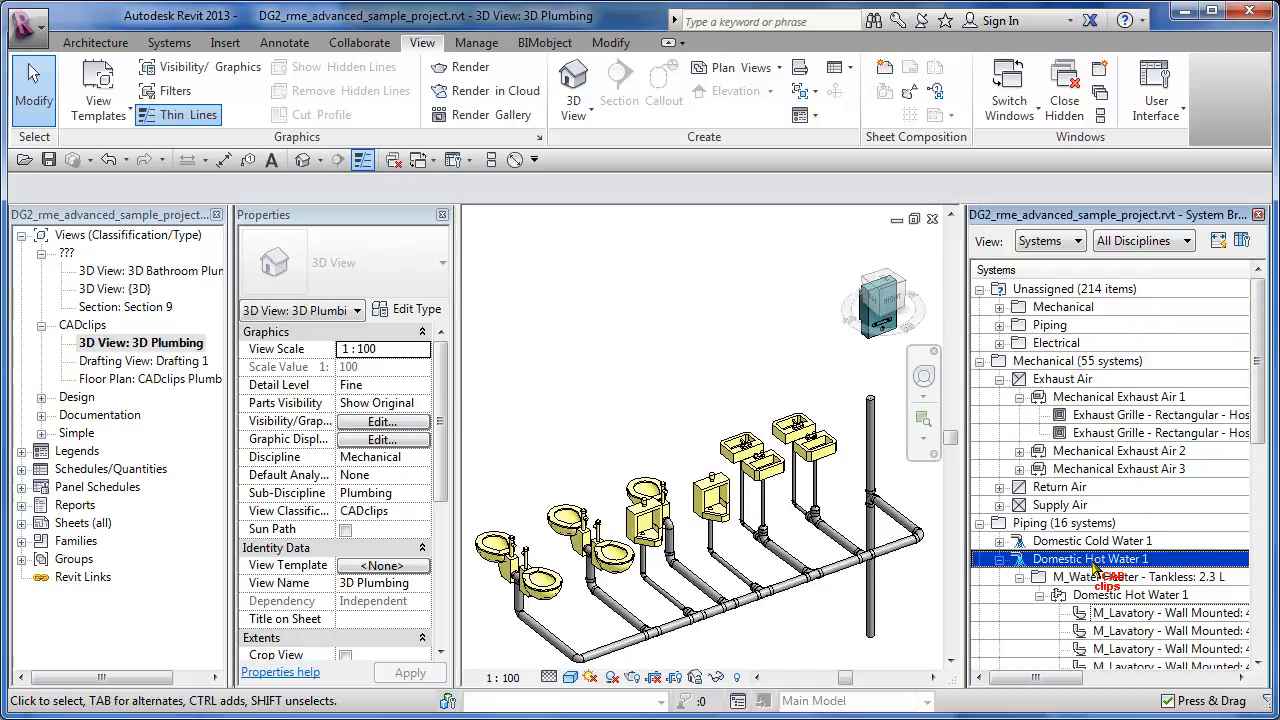
# Close the System Browser and frame the lavatories and water heater in the 3D Plumbing view
pyautogui.click(1259, 215)
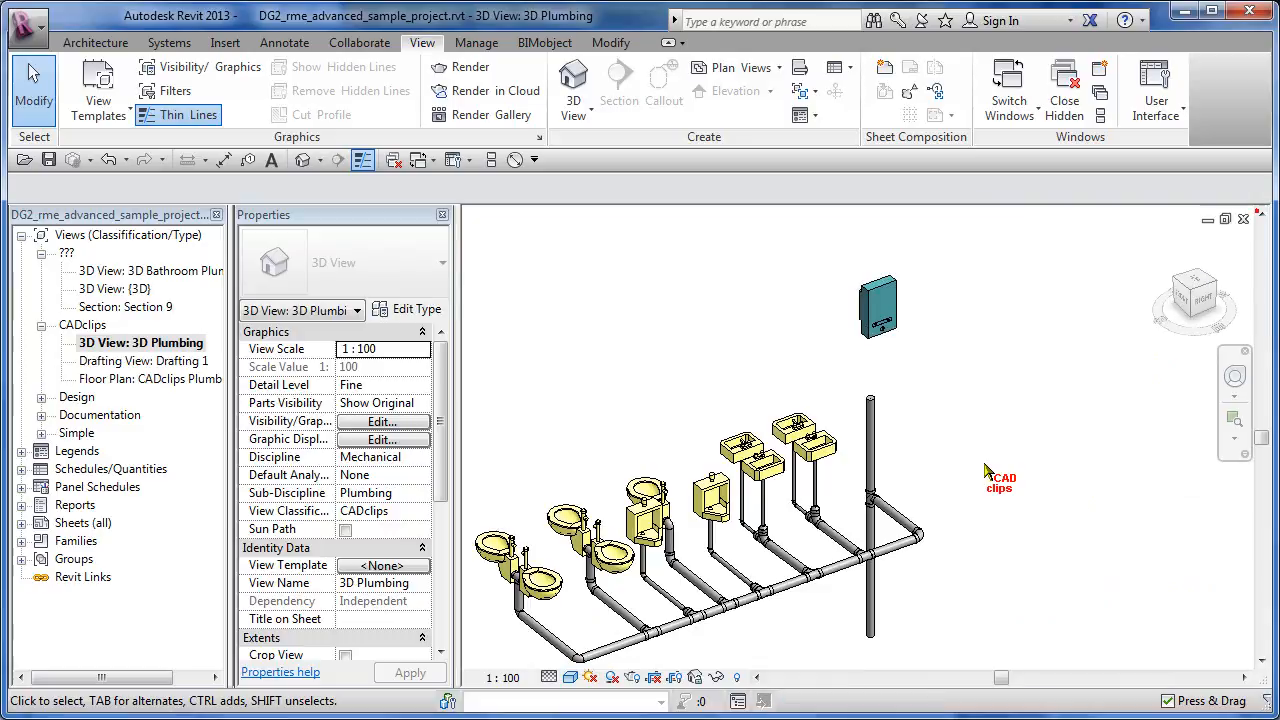
pyautogui.moveTo(931, 465); pyautogui.dragTo(943, 507, button='middle')
pyautogui.scroll(2, 946, 478)
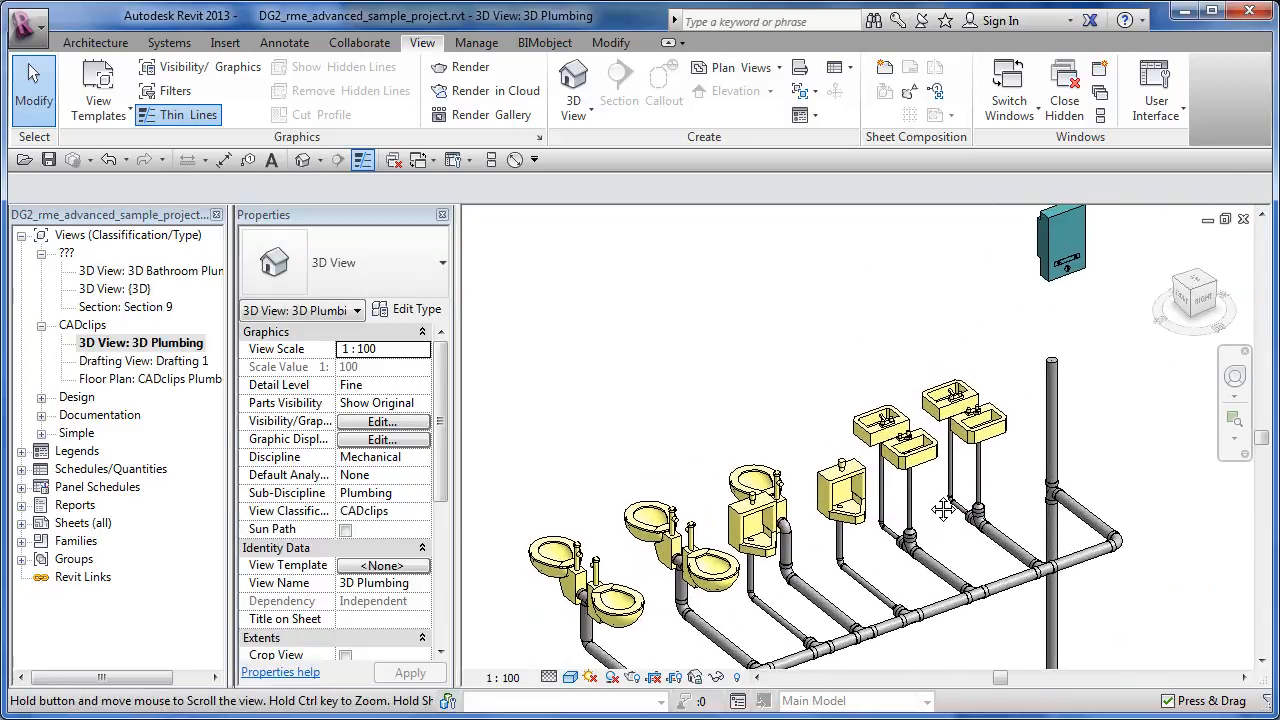